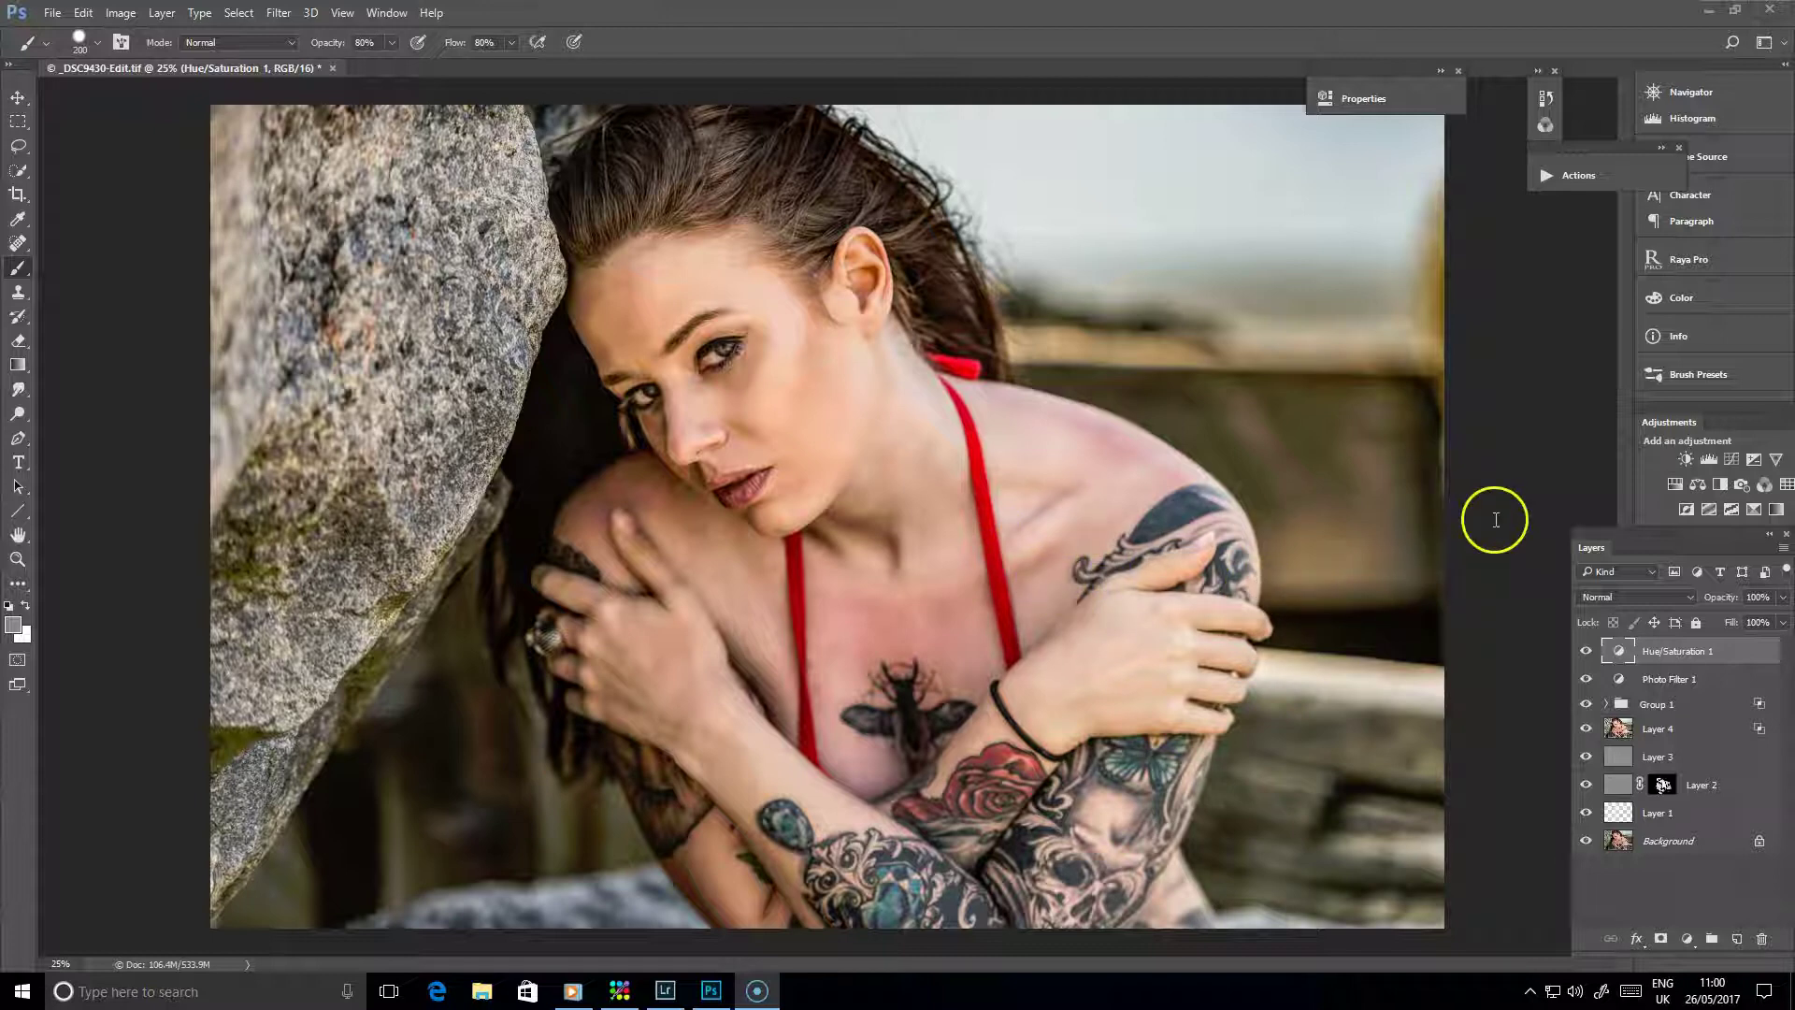
# Step: Add a second Hue/Saturation layer with the Reds channel's saturation lowered to -32
pyautogui.click(1675, 485)
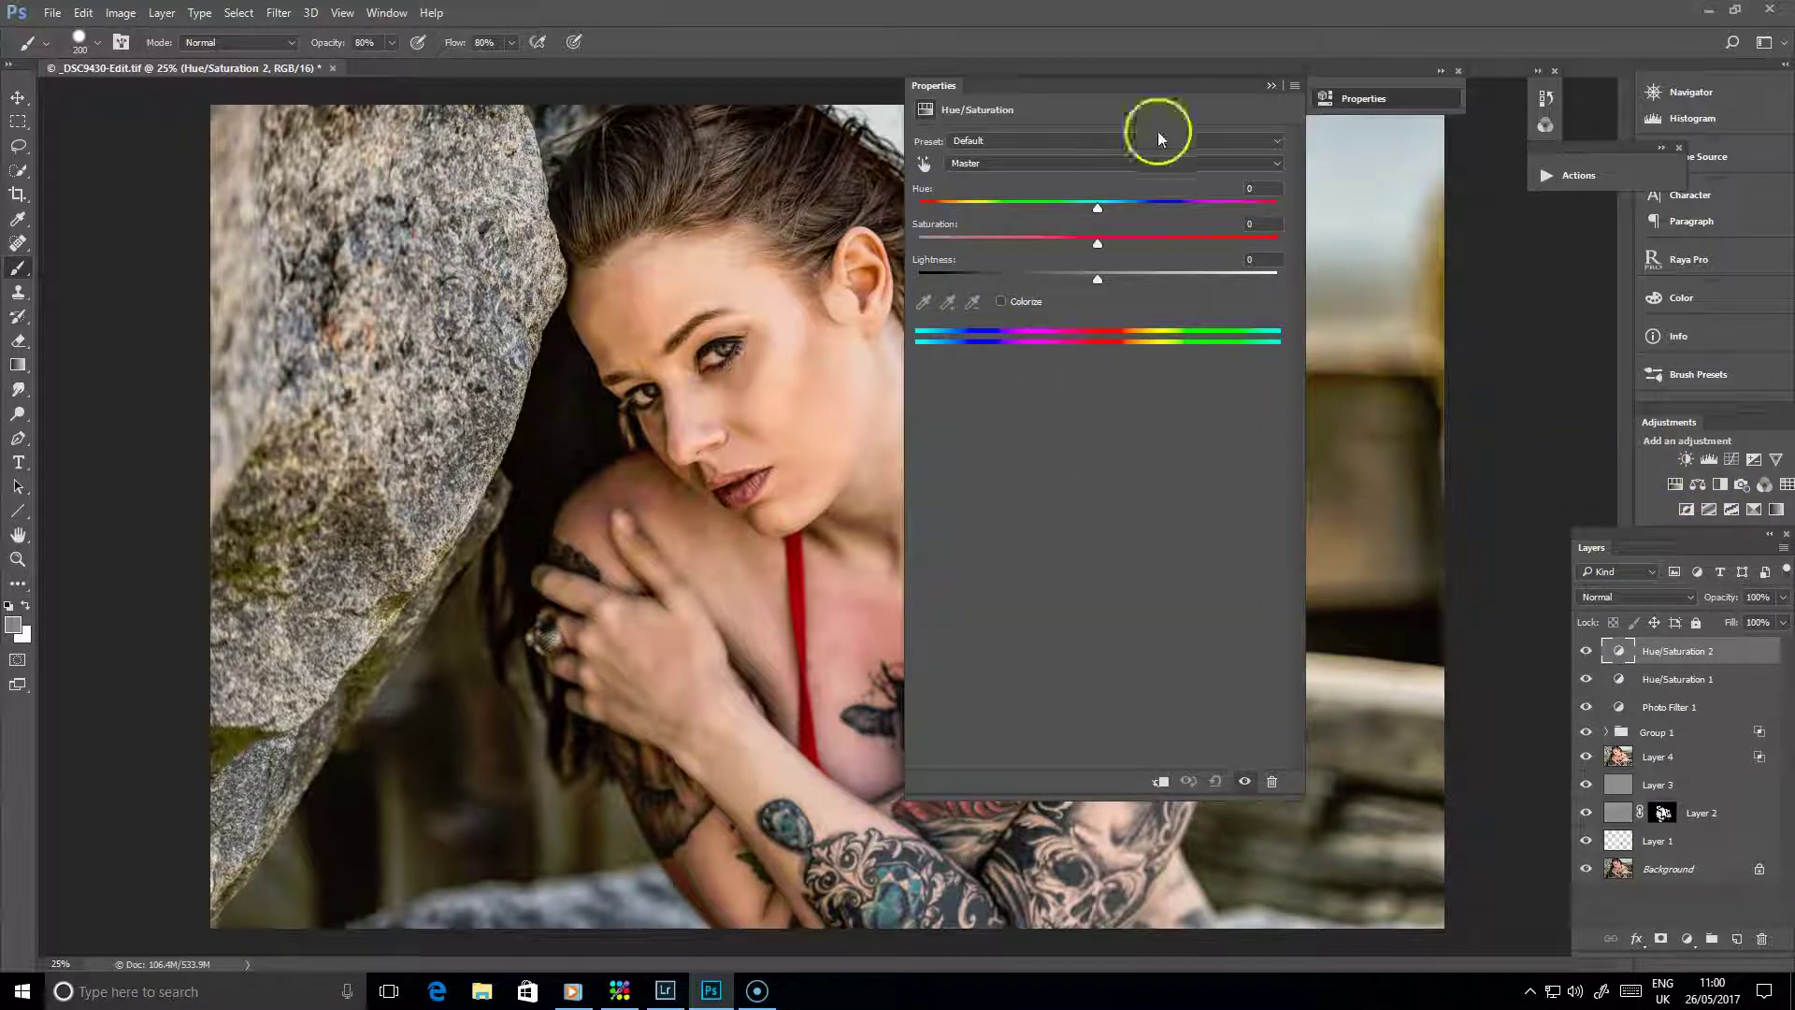
pyautogui.moveTo(1176, 92); pyautogui.dragTo(1422, 156)
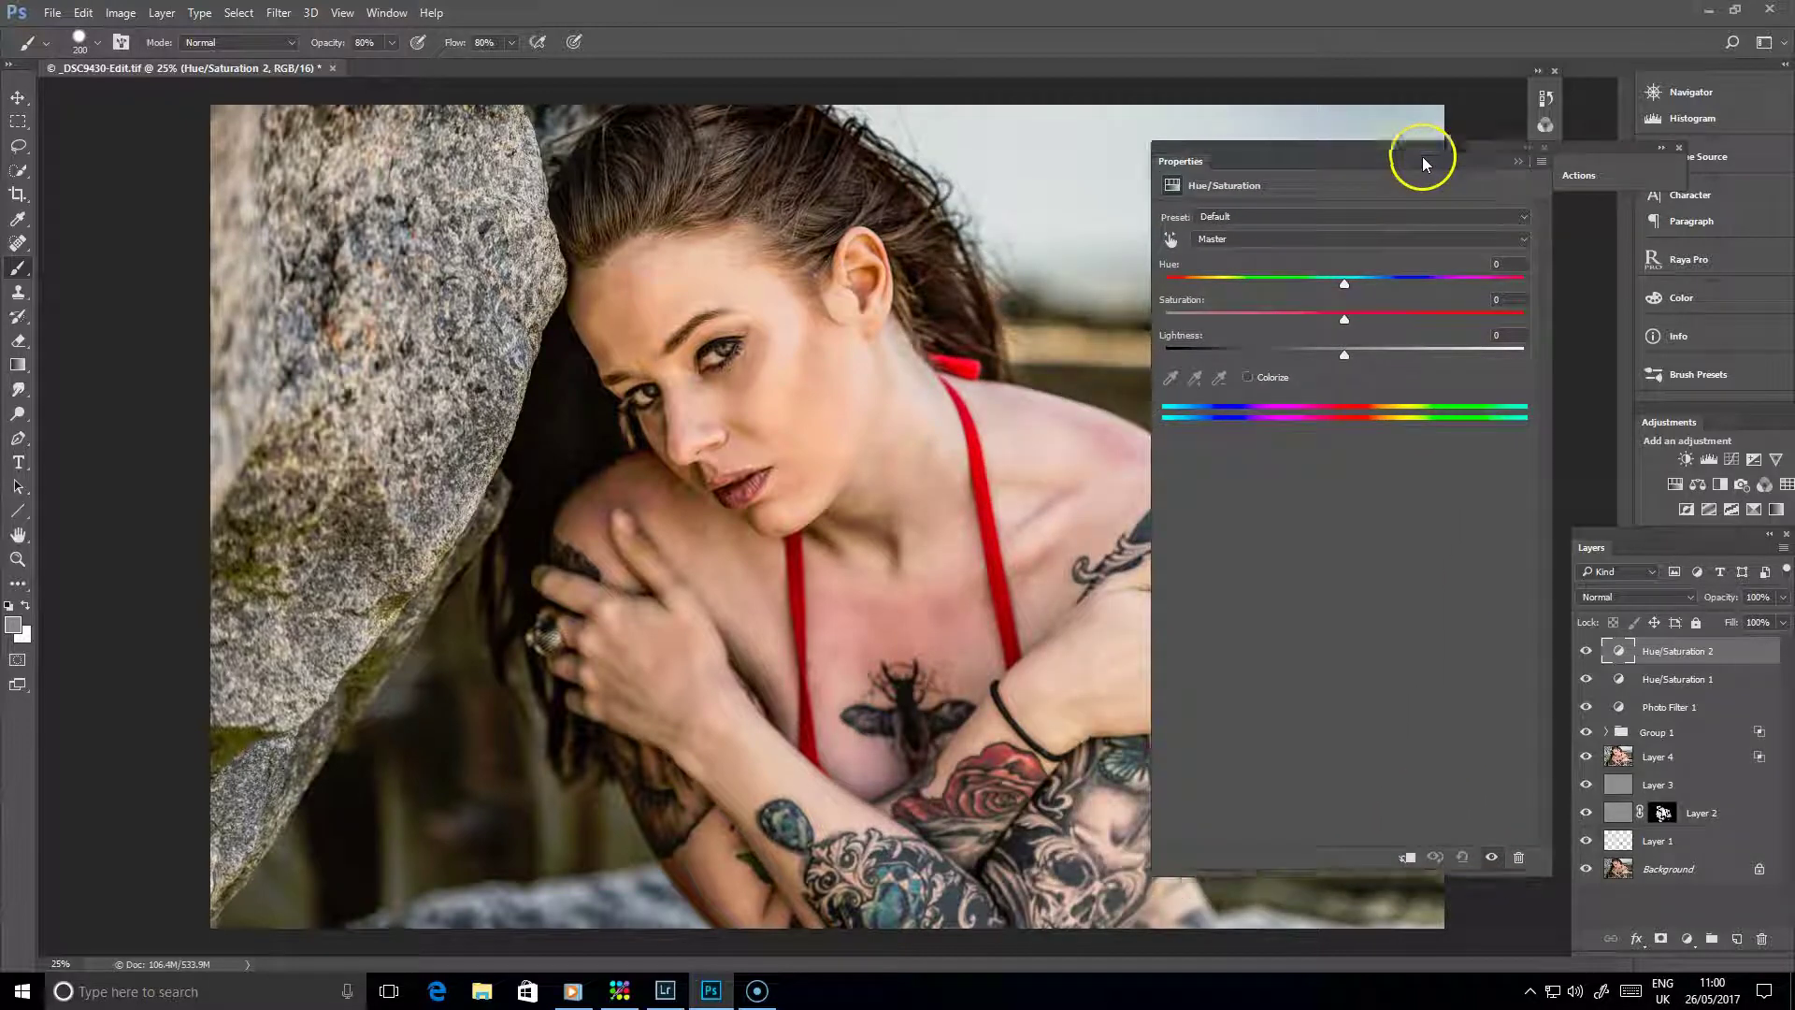
pyautogui.click(1232, 240)
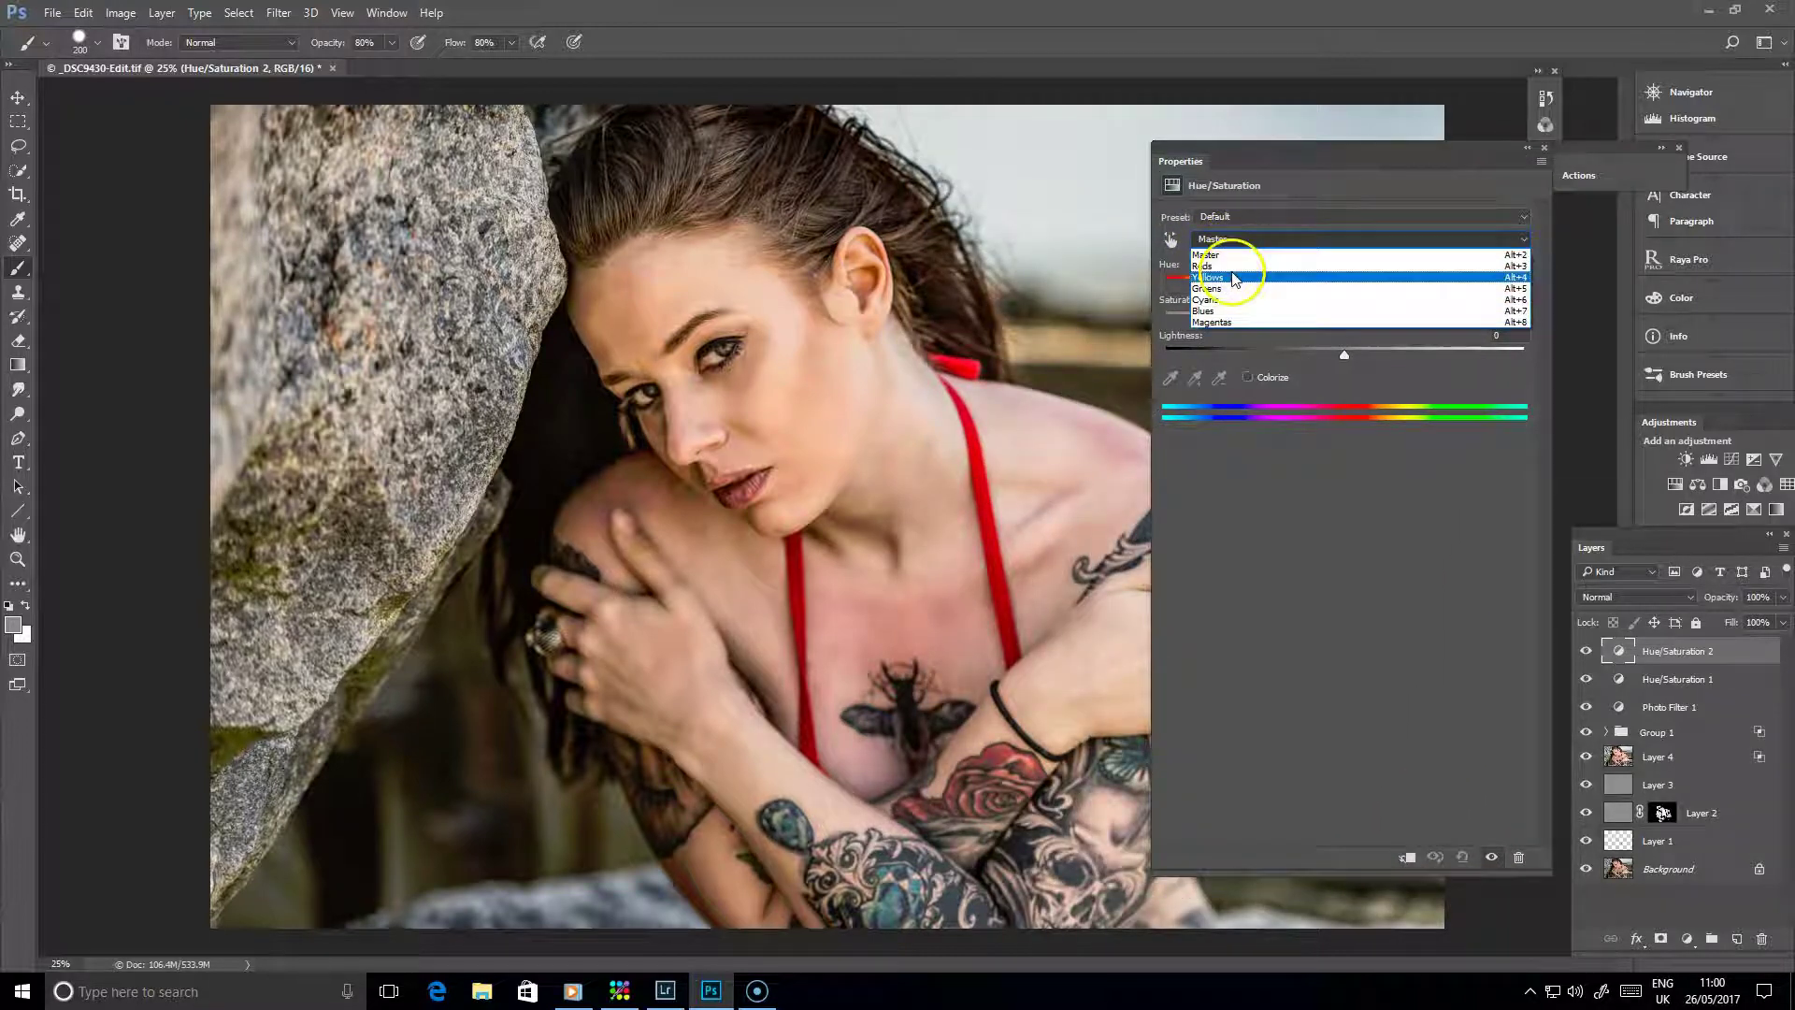
pyautogui.click(1232, 268)
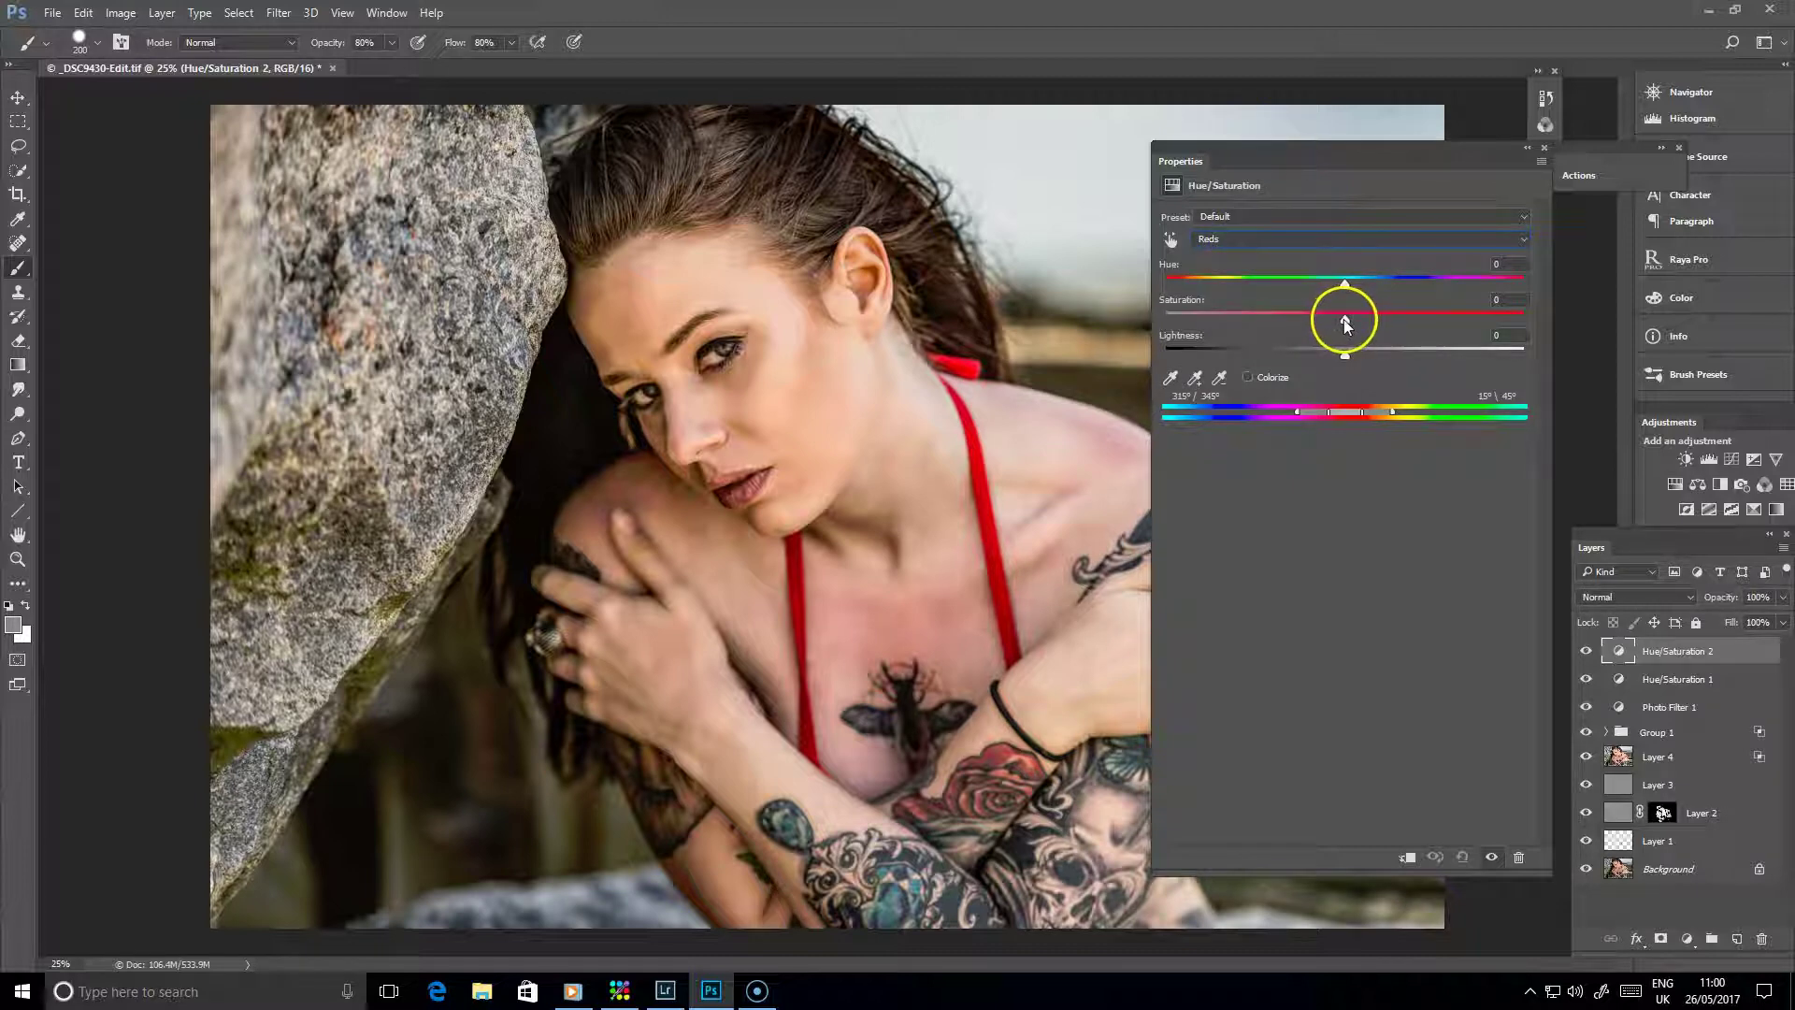
pyautogui.moveTo(1344, 319); pyautogui.dragTo(1278, 338)
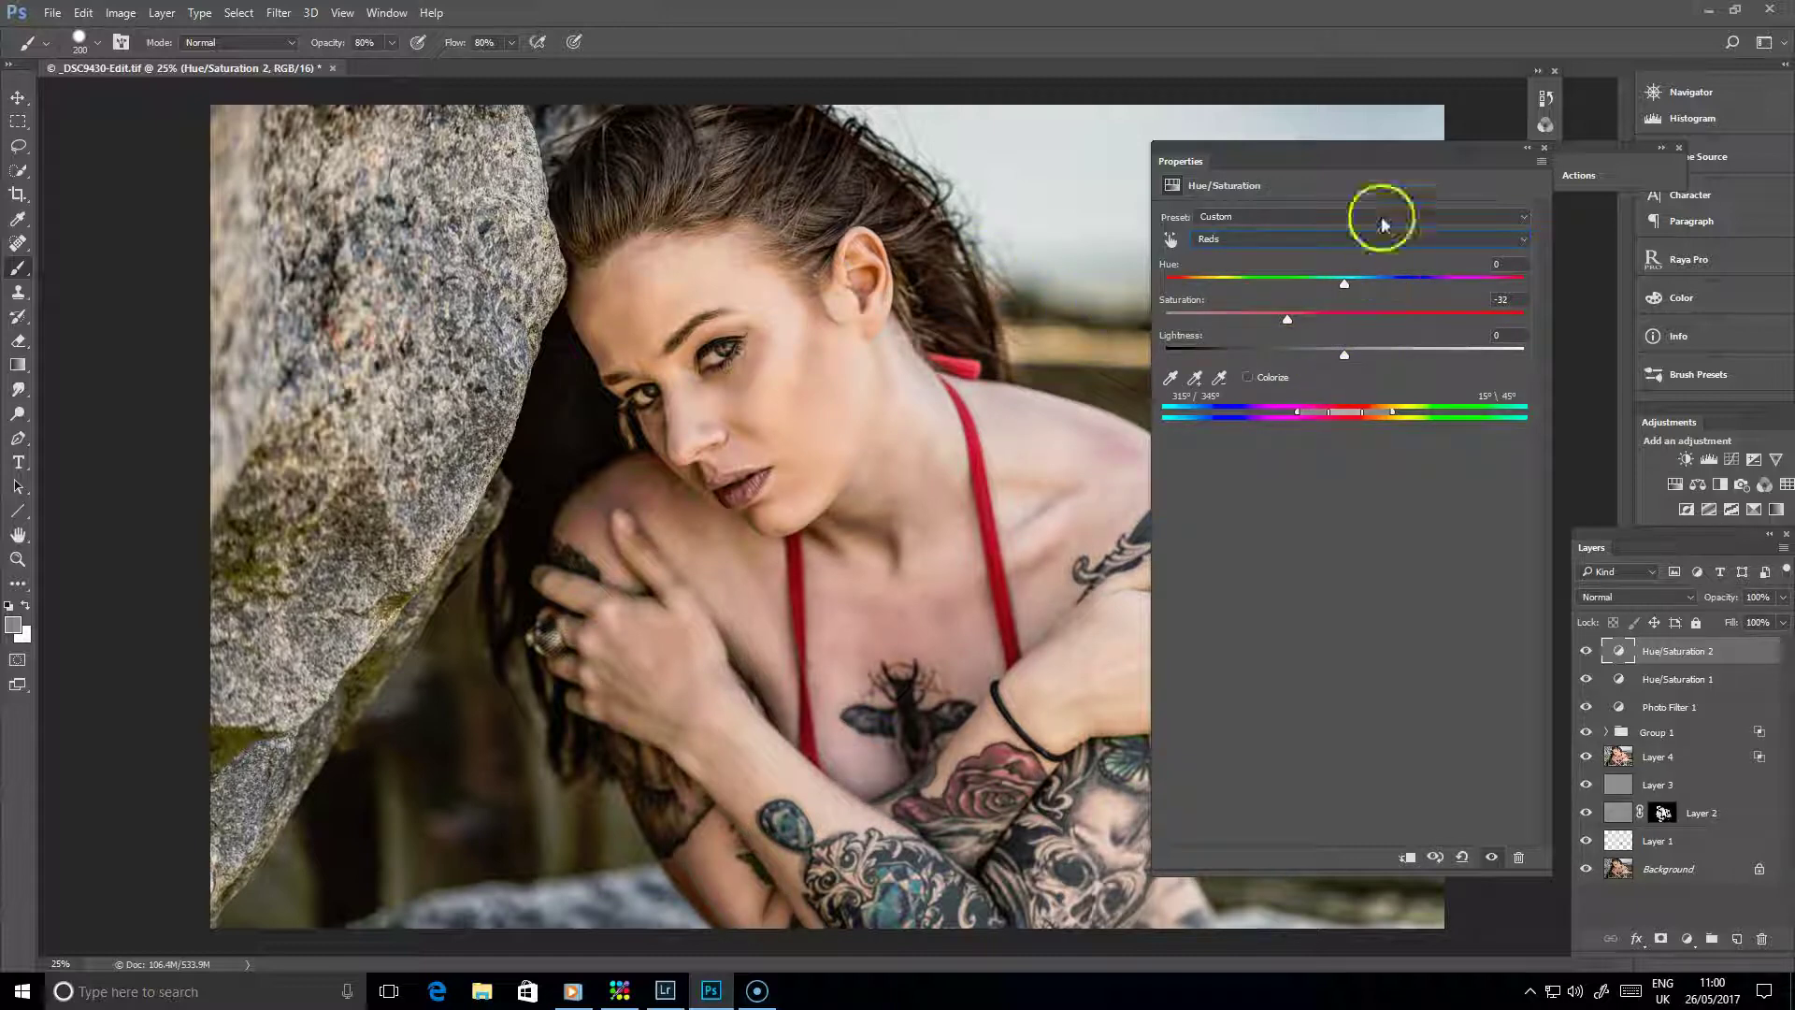
pyautogui.click(1554, 136)
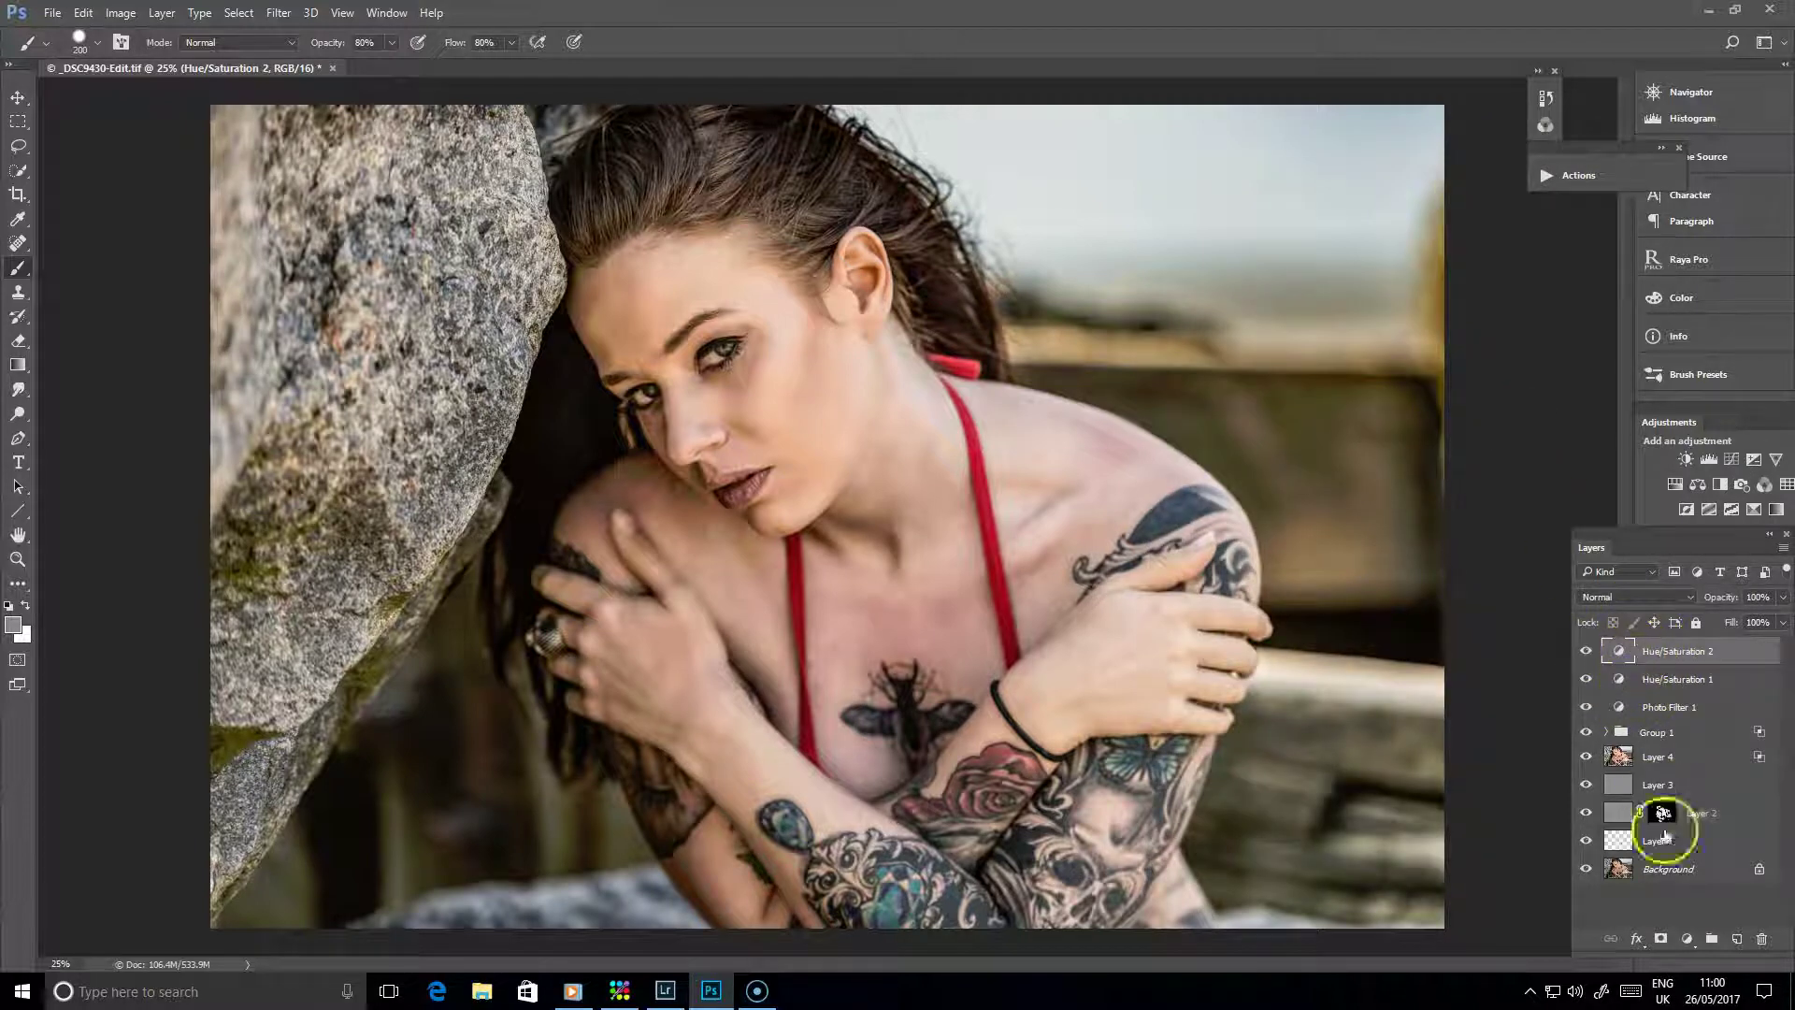
# Step: Give Hue/Saturation 2 a black mask and zoom to 50% on the face and shoulder
pyautogui.keyDown('alt'); pyautogui.click(1661, 939); pyautogui.keyUp('alt')
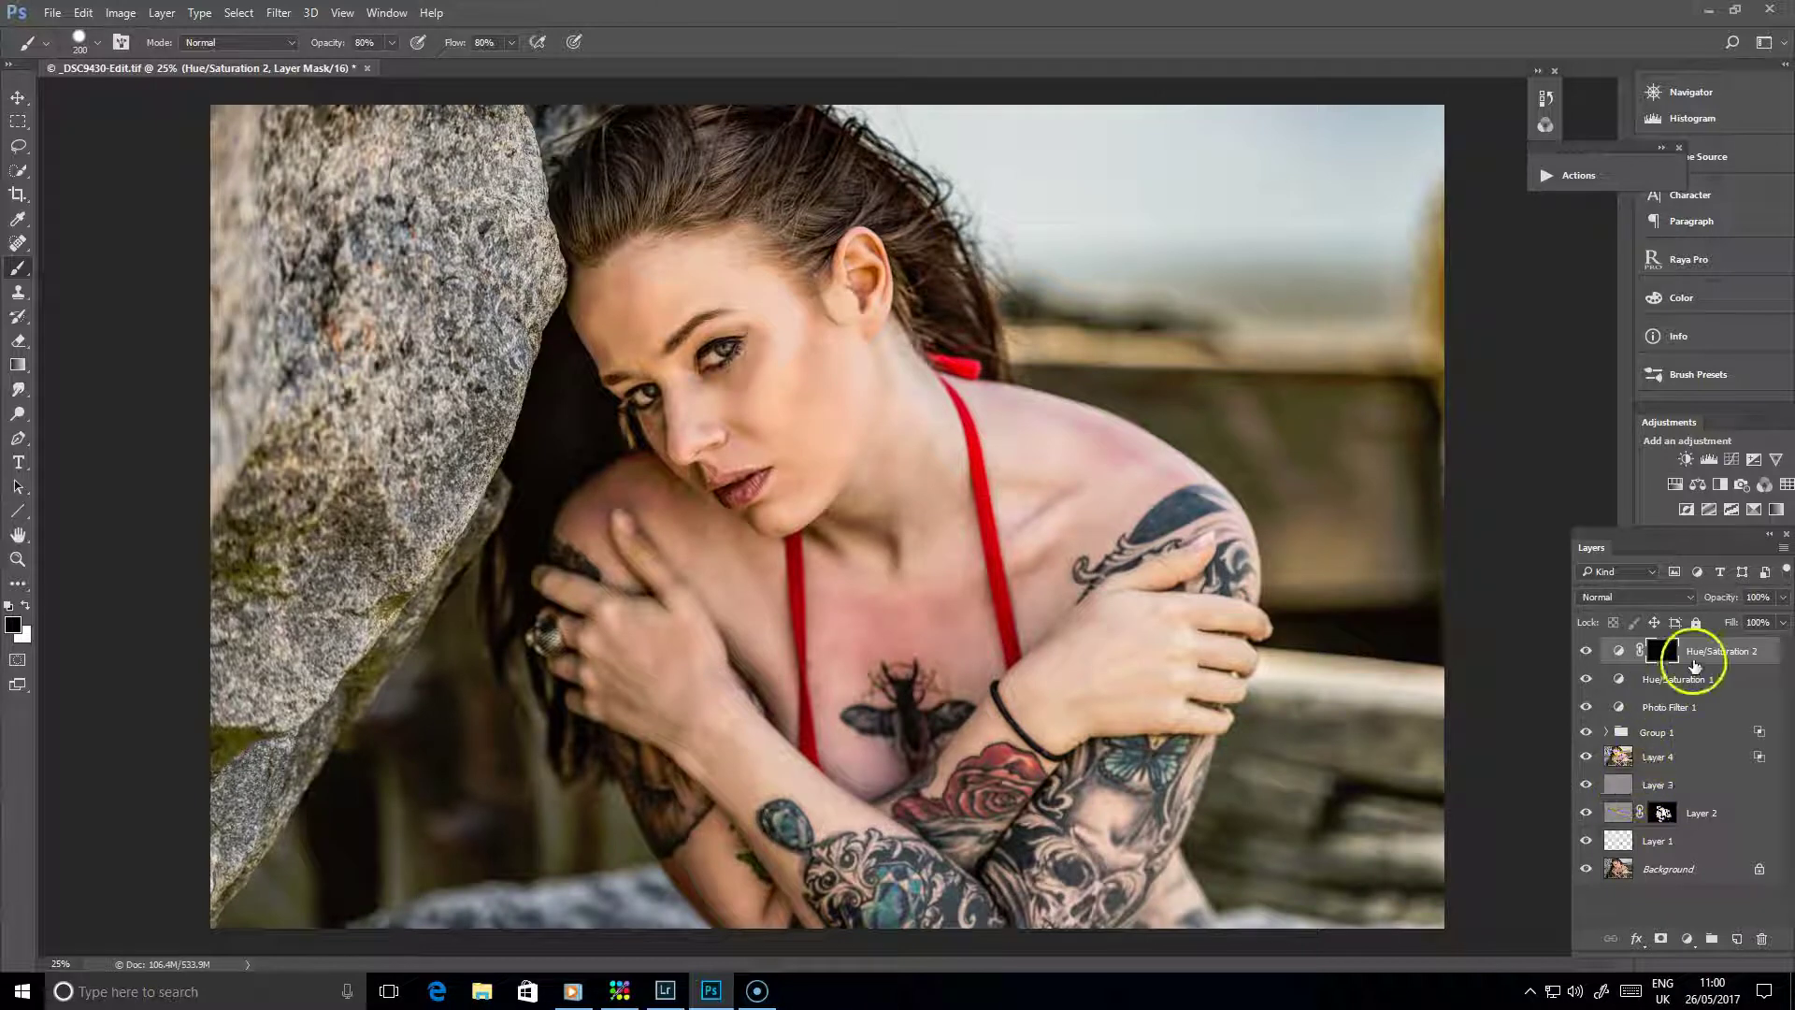
pyautogui.moveTo(1682, 621); pyautogui.dragTo(1659, 651)
pyautogui.hotkey('ctrl', '+')
pyautogui.hotkey('ctrl', '+')
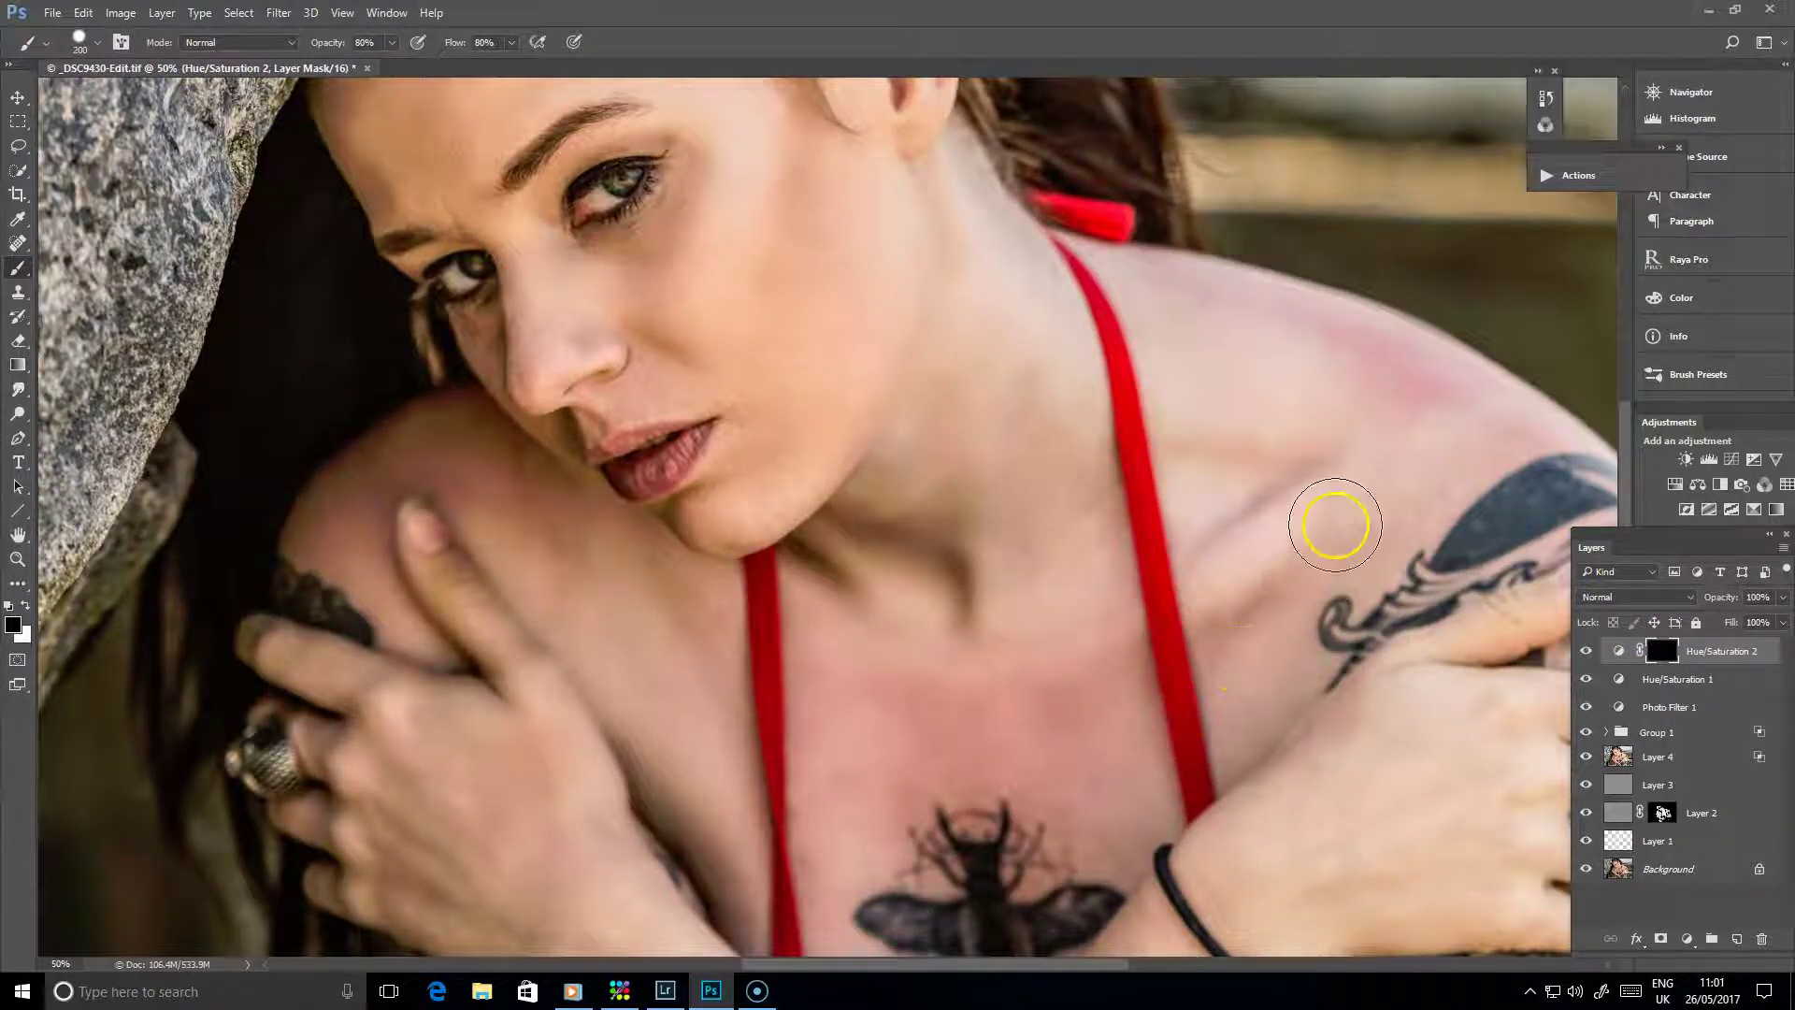
pyautogui.moveTo(1334, 521)
pyautogui.mouseDown()
pyautogui.moveTo(1341, 497)
pyautogui.moveTo(1158, 600)
pyautogui.mouseUp()
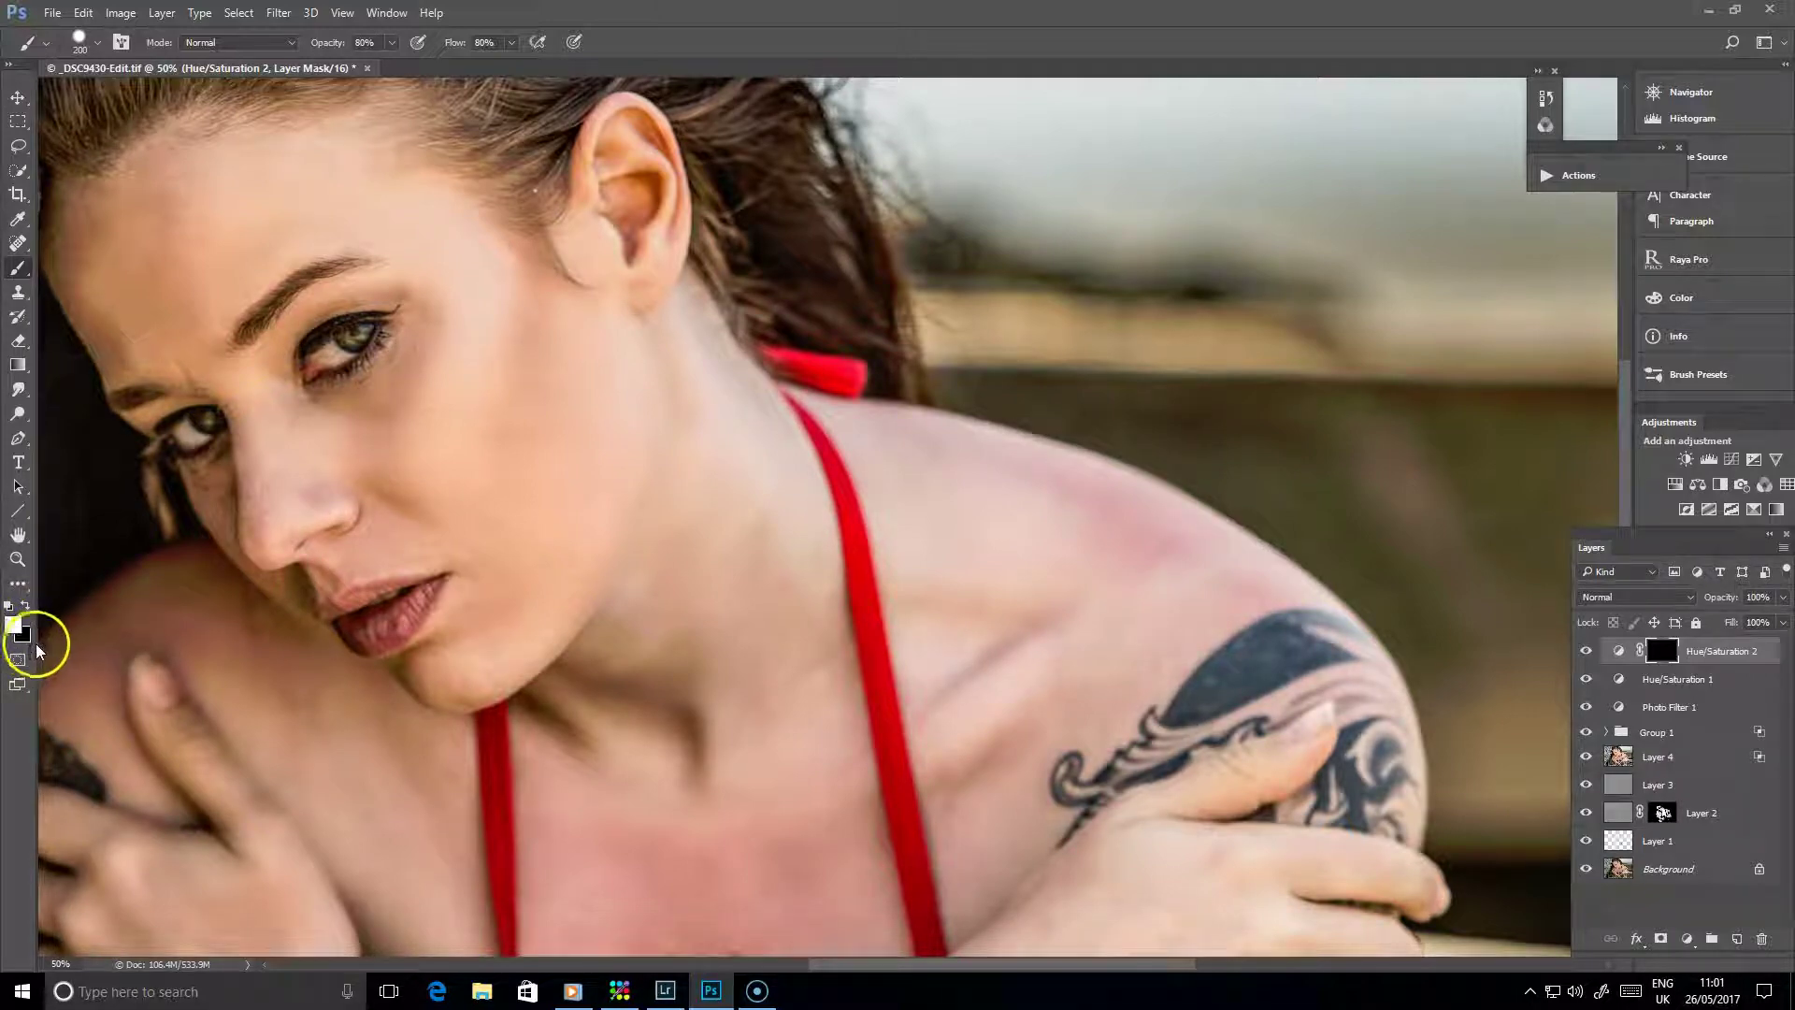
# Step: Paint white on the mask over the pink upper shoulder patch to reveal the desaturation
pyautogui.press('x')
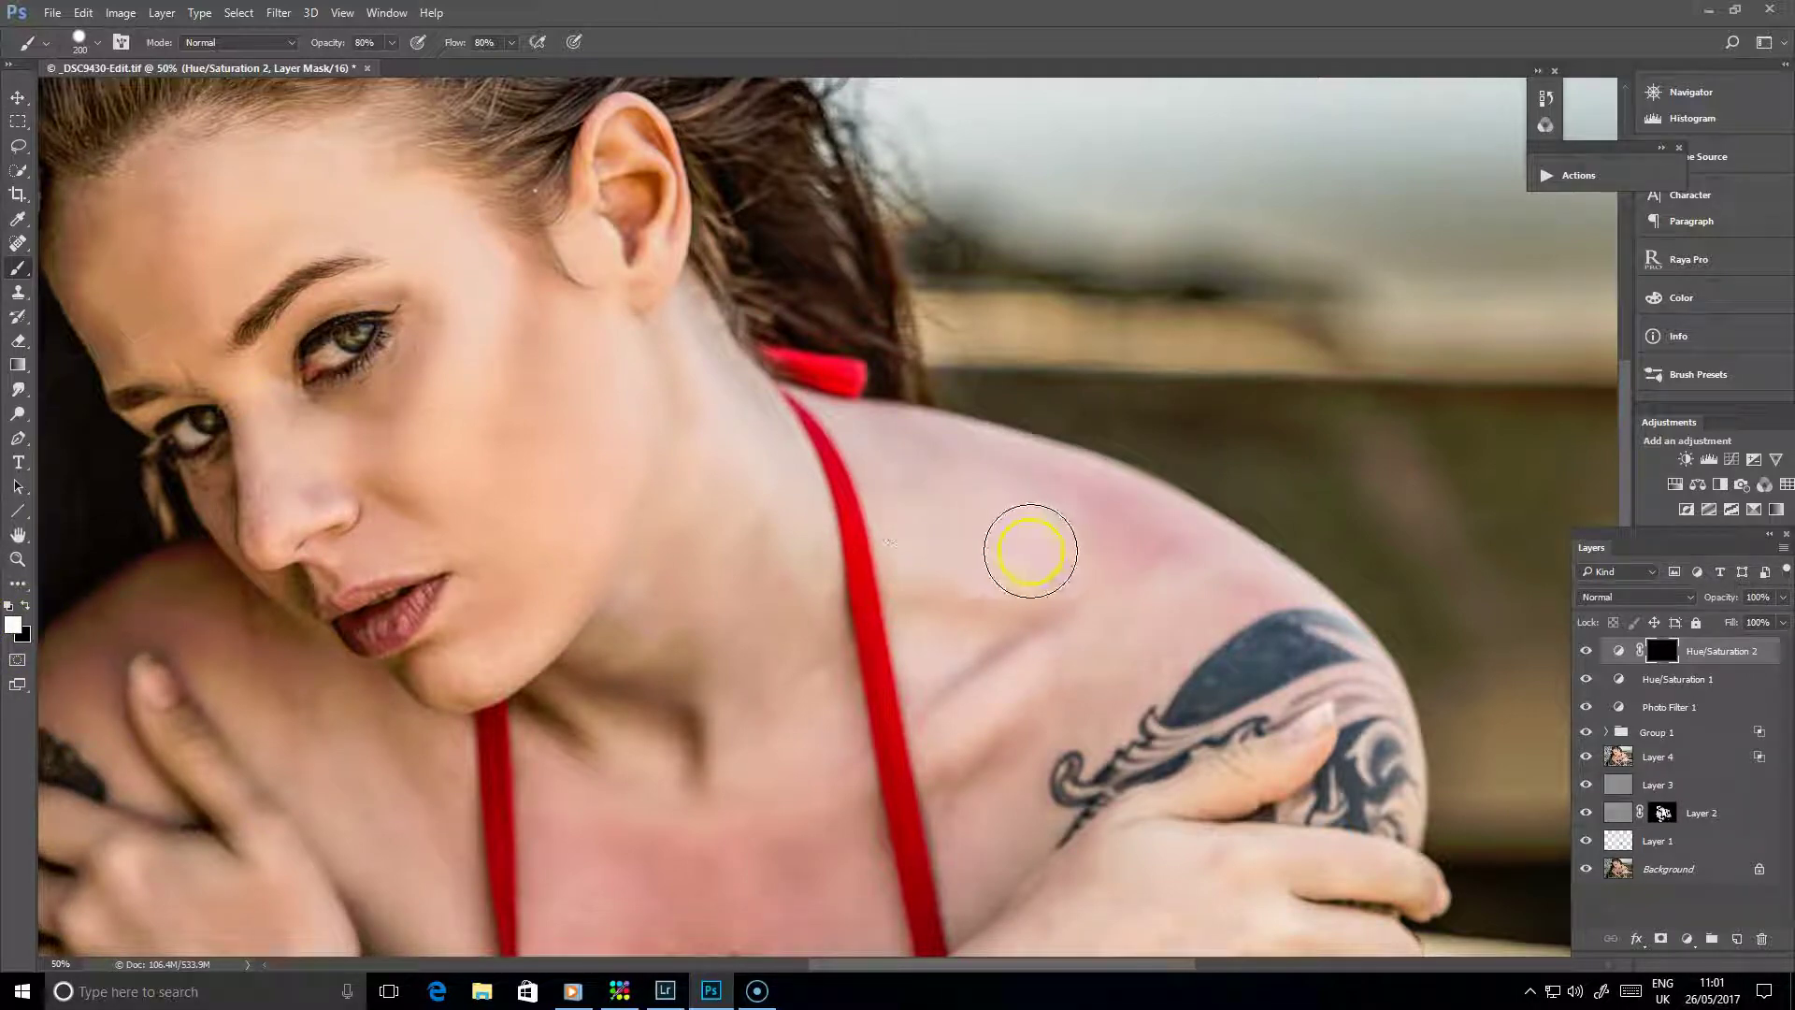
pyautogui.moveTo(1064, 478)
pyautogui.mouseDown()
pyautogui.moveTo(1148, 519)
pyautogui.moveTo(1080, 505)
pyautogui.moveTo(1123, 543)
pyautogui.moveTo(1097, 526)
pyautogui.moveTo(1085, 514)
pyautogui.moveTo(1142, 526)
pyautogui.mouseUp()
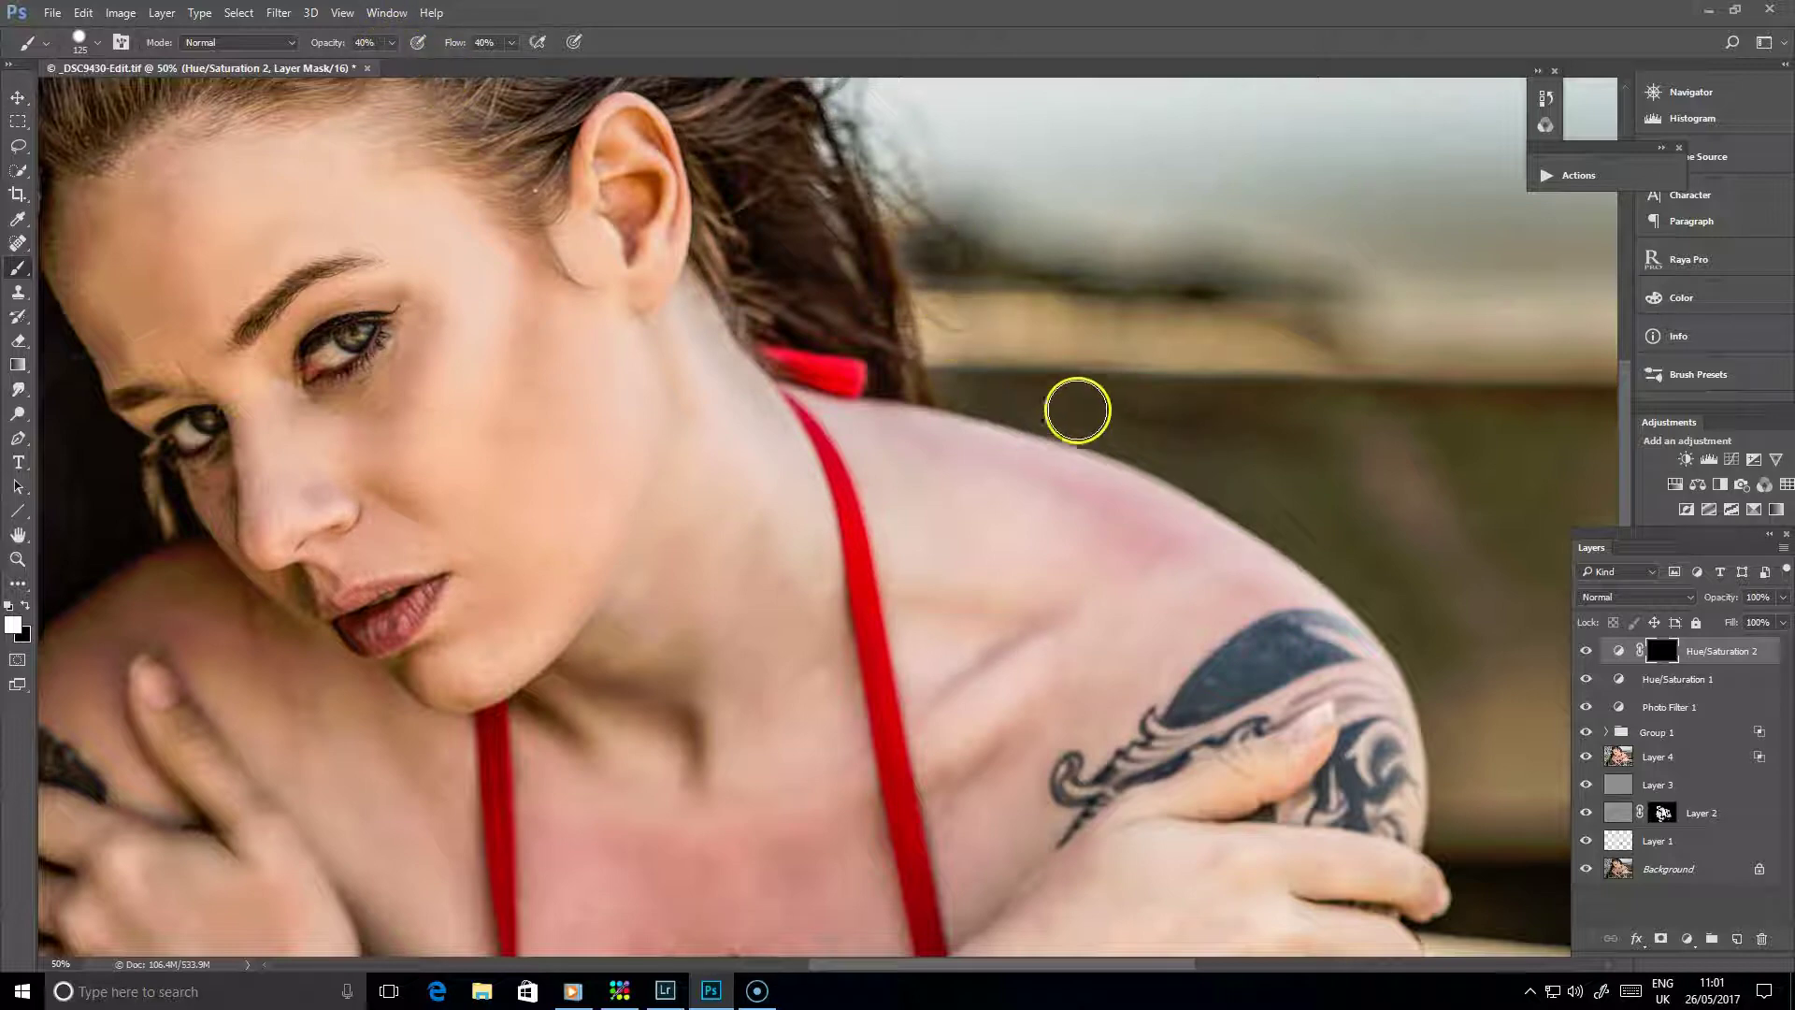
pyautogui.moveTo(1123, 509)
pyautogui.mouseDown()
pyautogui.moveTo(1085, 505)
pyautogui.moveTo(1155, 508)
pyautogui.moveTo(1008, 415)
pyautogui.moveTo(1200, 498)
pyautogui.moveTo(1161, 527)
pyautogui.moveTo(1064, 503)
pyautogui.moveTo(1093, 532)
pyautogui.moveTo(1198, 550)
pyautogui.moveTo(1022, 466)
pyautogui.moveTo(1135, 491)
pyautogui.moveTo(1060, 453)
pyautogui.moveTo(875, 452)
pyautogui.moveTo(942, 438)
pyautogui.moveTo(1132, 503)
pyautogui.moveTo(1117, 525)
pyautogui.moveTo(1166, 579)
pyautogui.moveTo(1136, 578)
pyautogui.moveTo(1145, 535)
pyautogui.moveTo(1199, 566)
pyautogui.moveTo(1253, 526)
pyautogui.moveTo(1115, 570)
pyautogui.moveTo(1090, 500)
pyautogui.moveTo(1199, 569)
pyautogui.moveTo(1182, 639)
pyautogui.moveTo(1173, 550)
pyautogui.moveTo(1151, 647)
pyautogui.mouseUp()
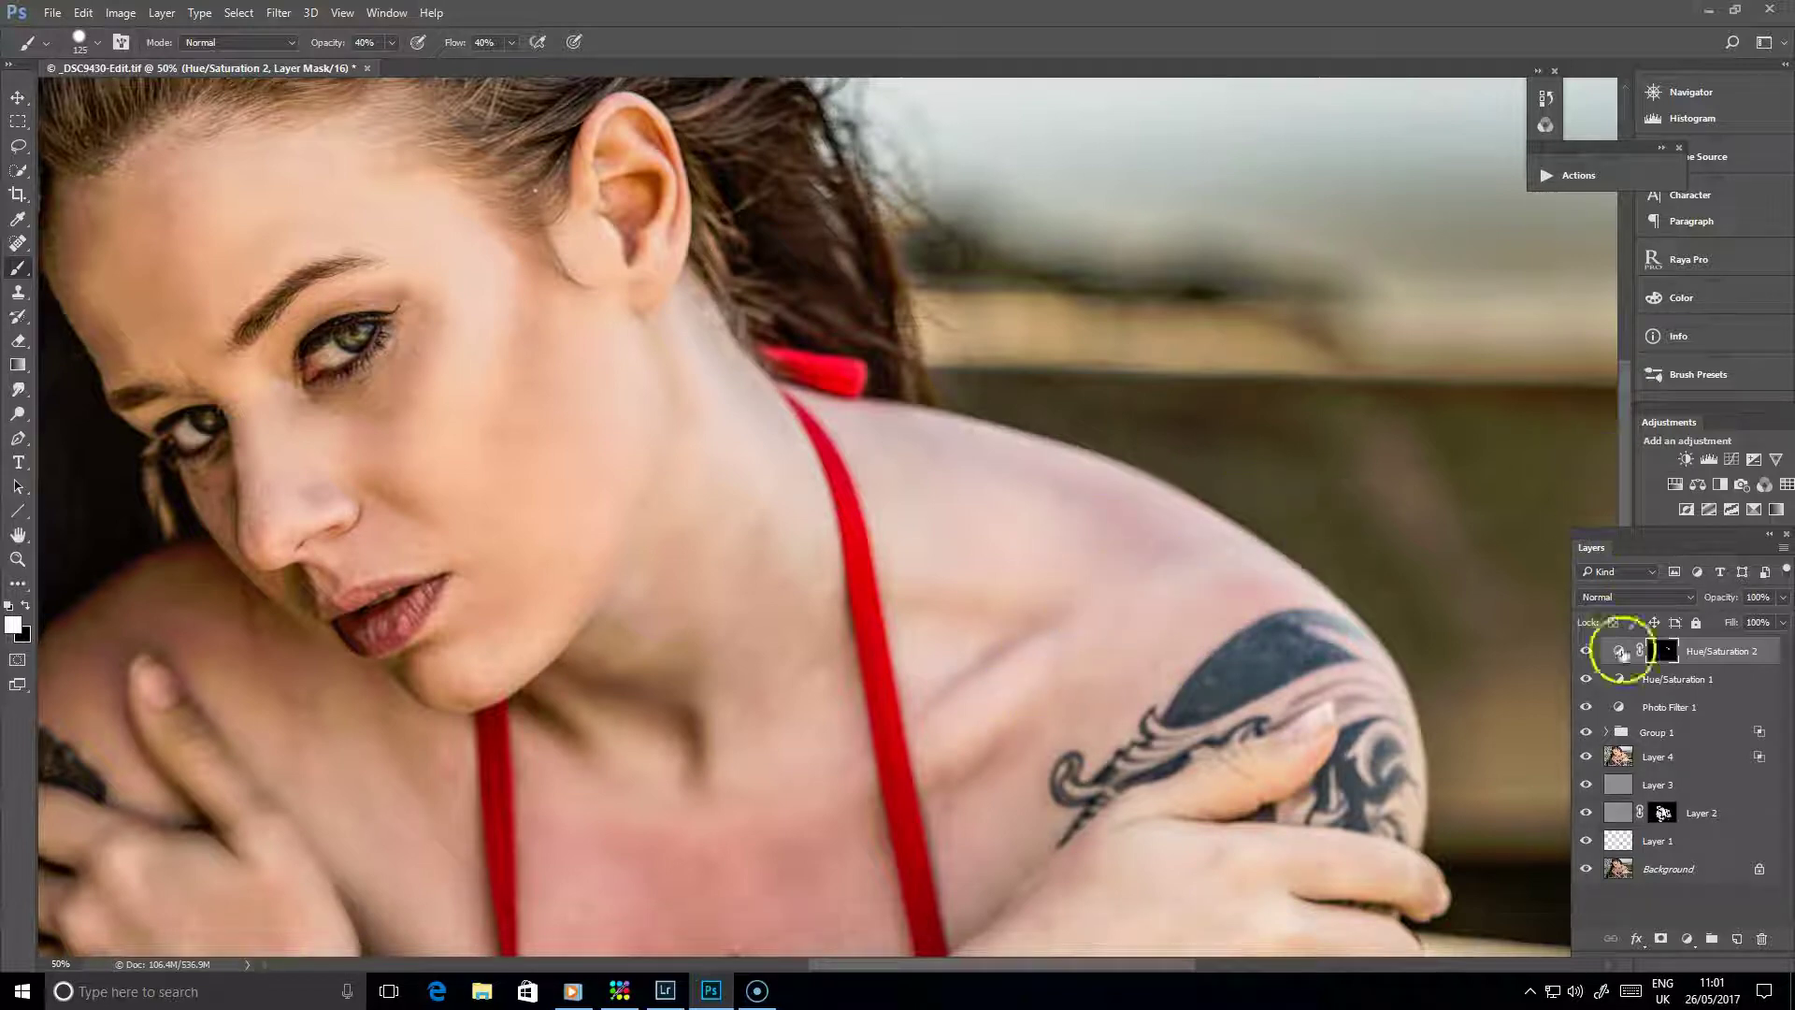
# Step: Paint more white on the mask along the shoulder and across the chest skin
pyautogui.click(1588, 651)
pyautogui.click(1587, 651)
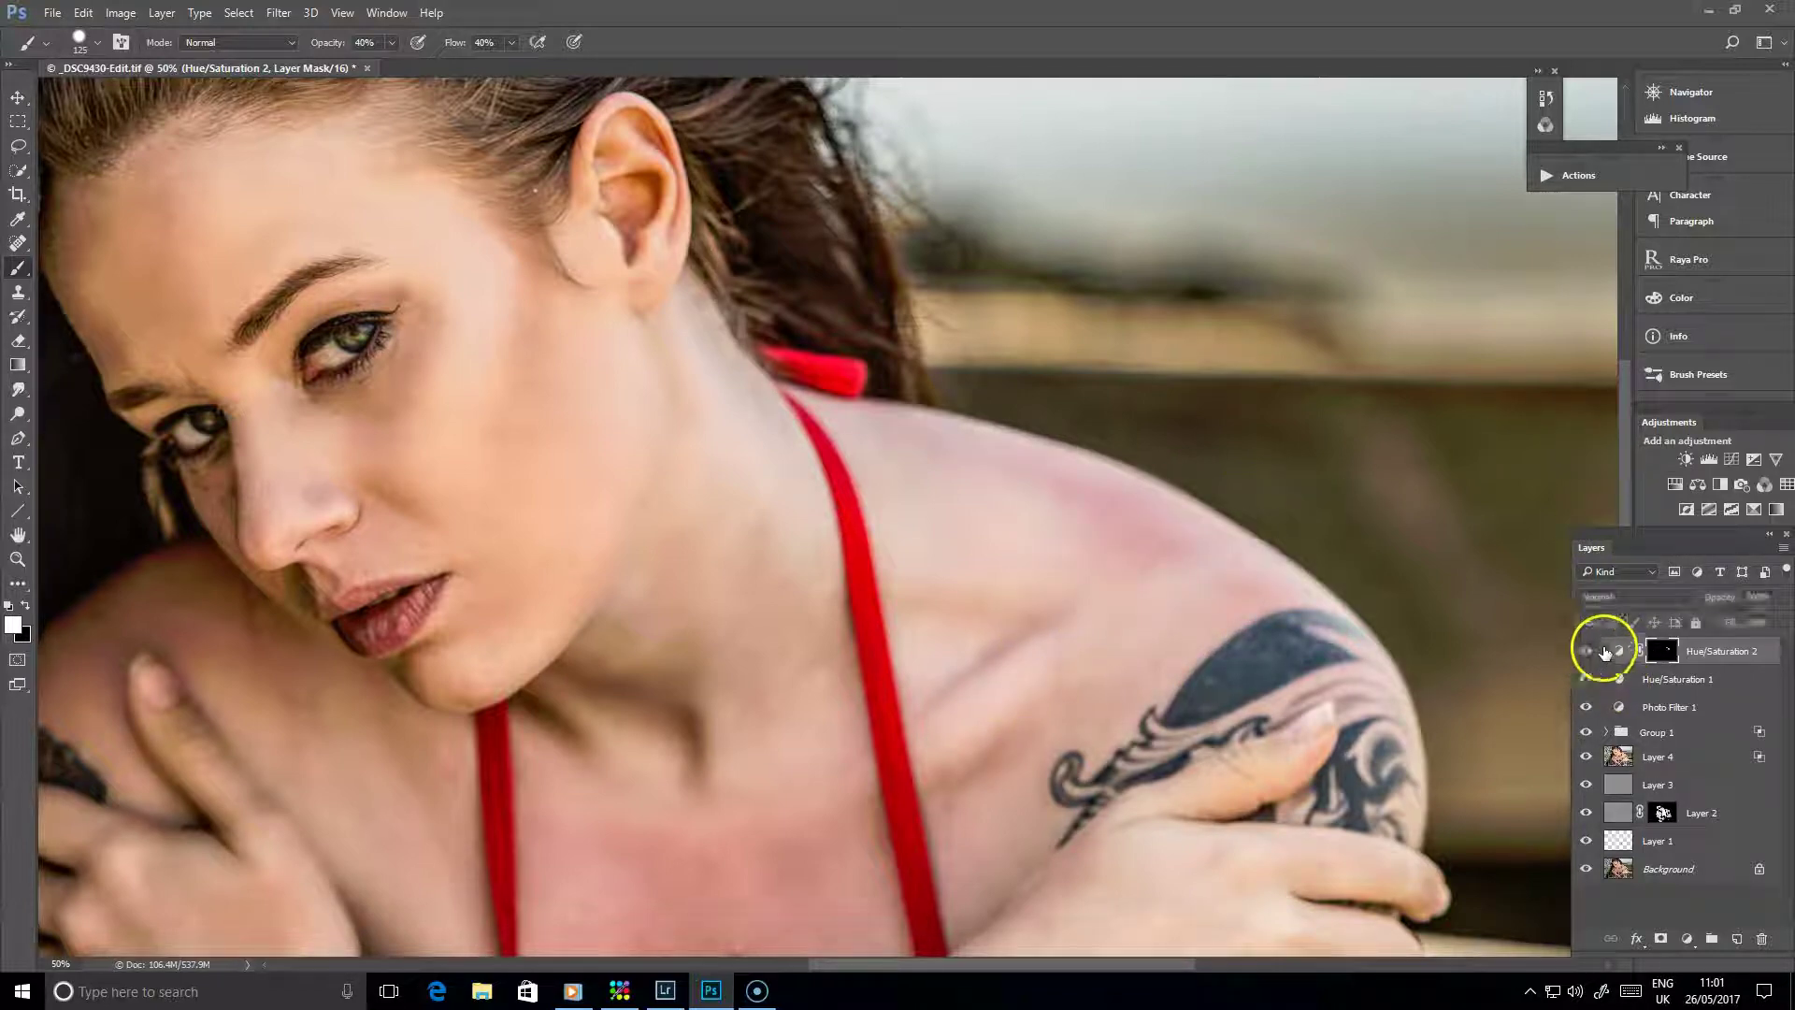
pyautogui.moveTo(1198, 549)
pyautogui.mouseDown()
pyautogui.moveTo(1150, 561)
pyautogui.moveTo(1295, 553)
pyautogui.moveTo(1040, 490)
pyautogui.moveTo(1178, 565)
pyautogui.moveTo(1056, 556)
pyautogui.moveTo(994, 519)
pyautogui.mouseUp()
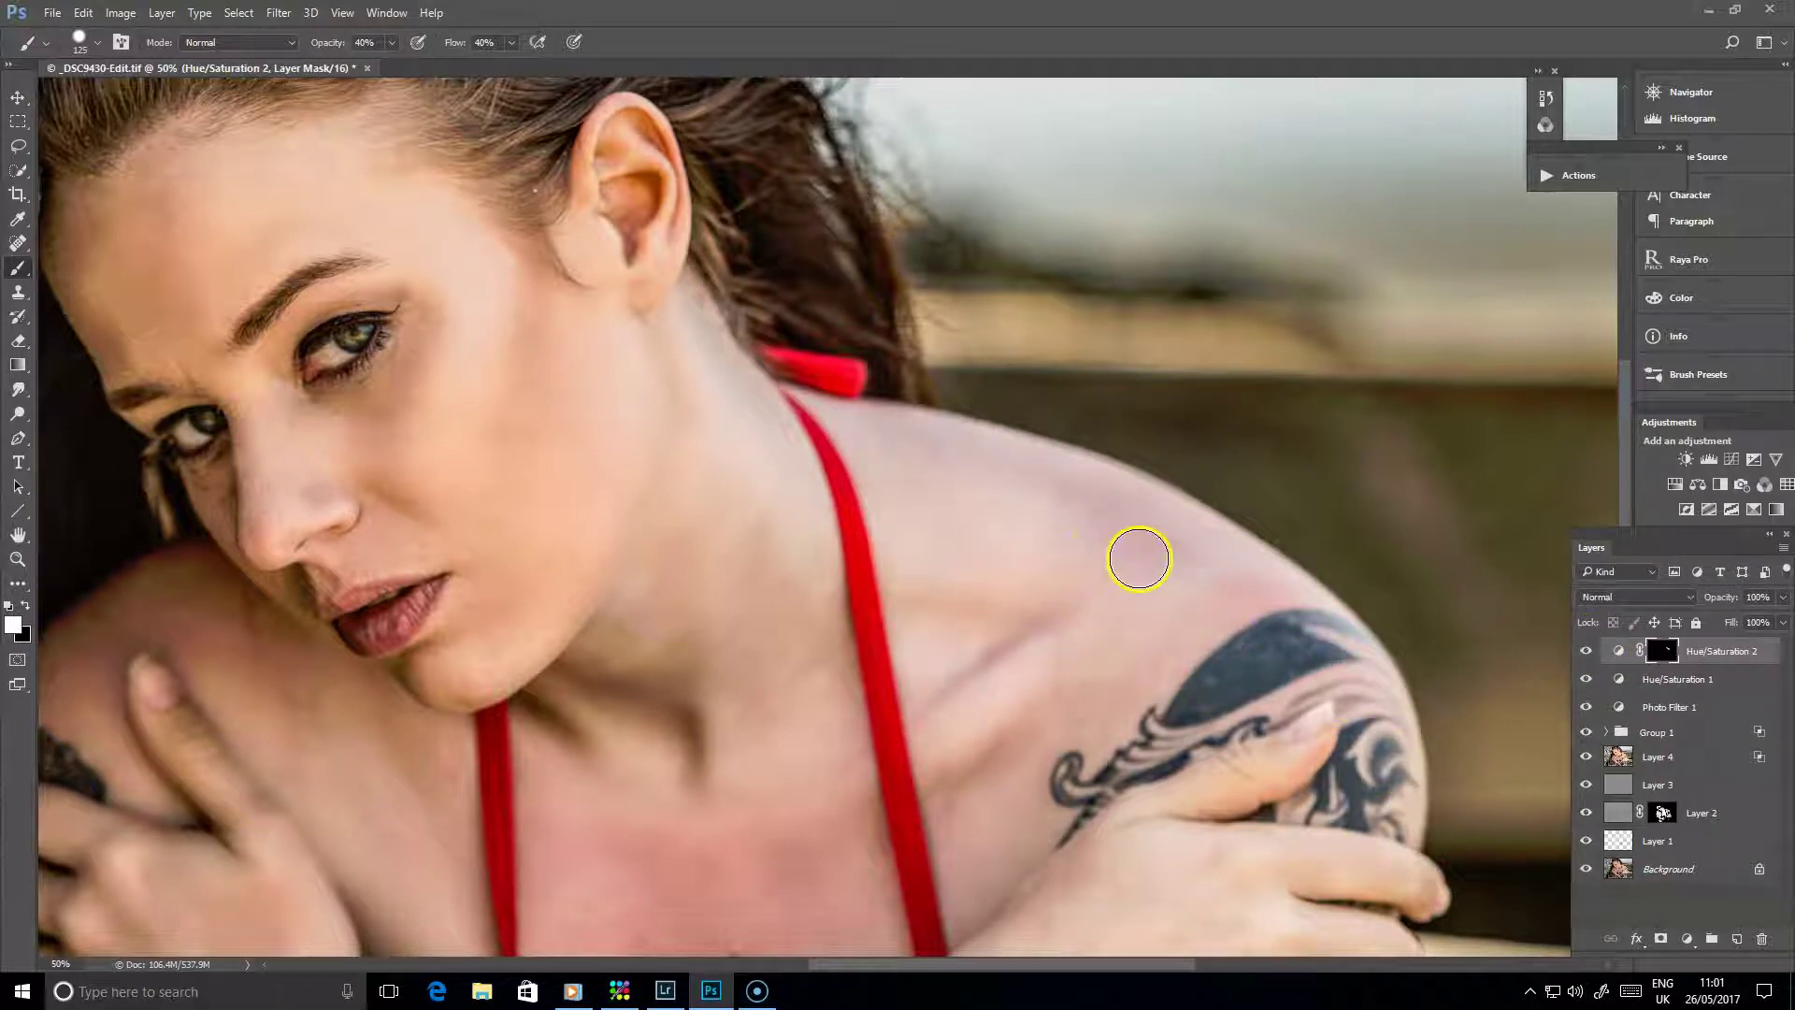
pyautogui.moveTo(1044, 538); pyautogui.dragTo(1052, 550)
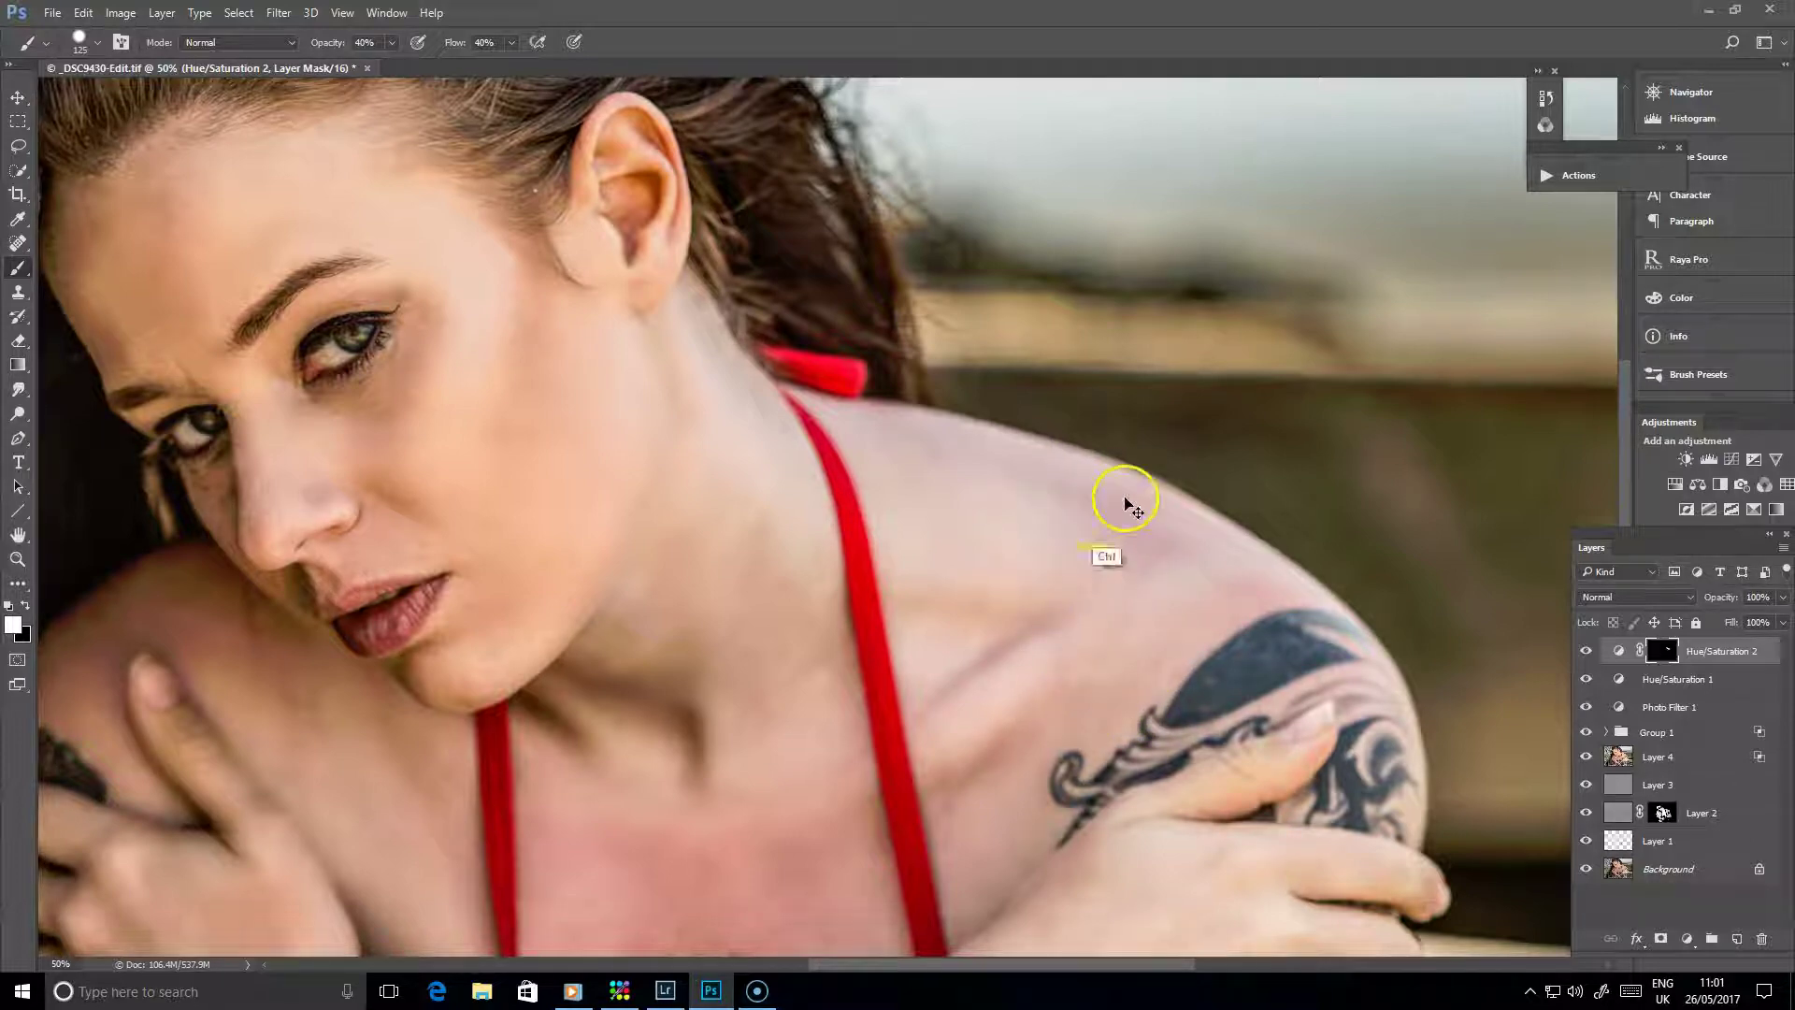
pyautogui.hotkey('ctrl', 'alt')
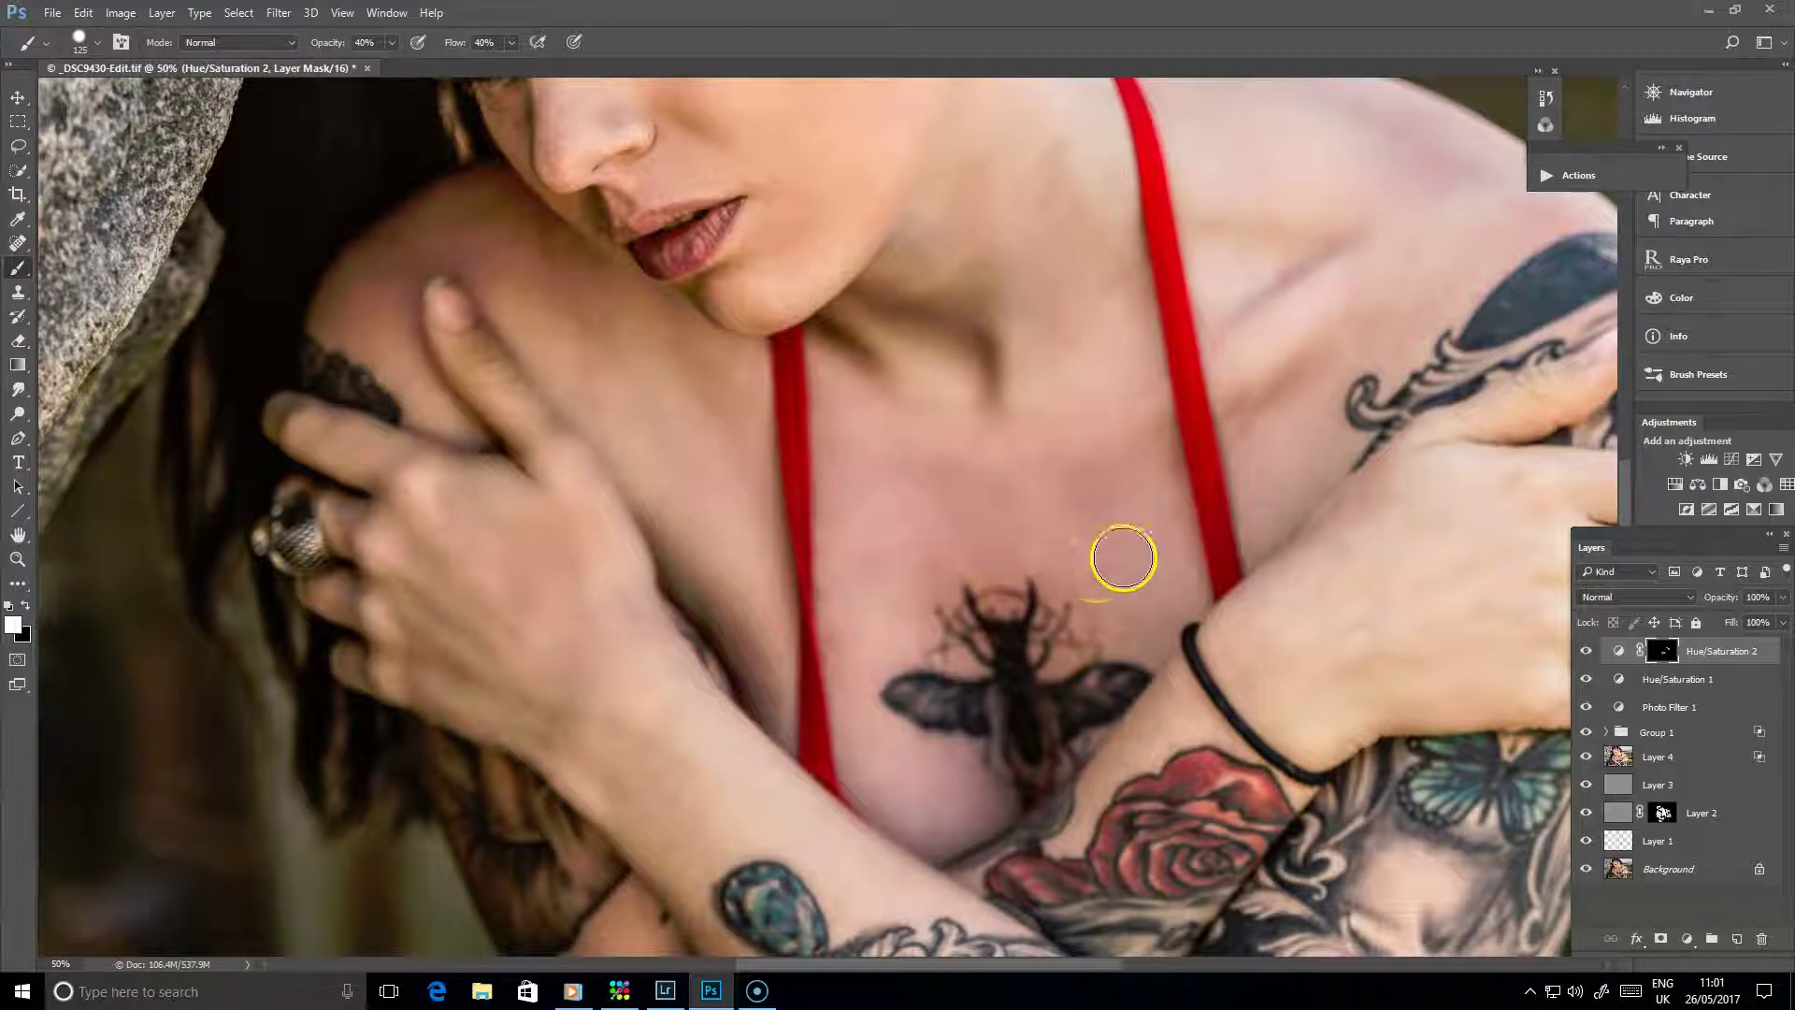
pyautogui.moveTo(881, 532); pyautogui.dragTo(905, 541)
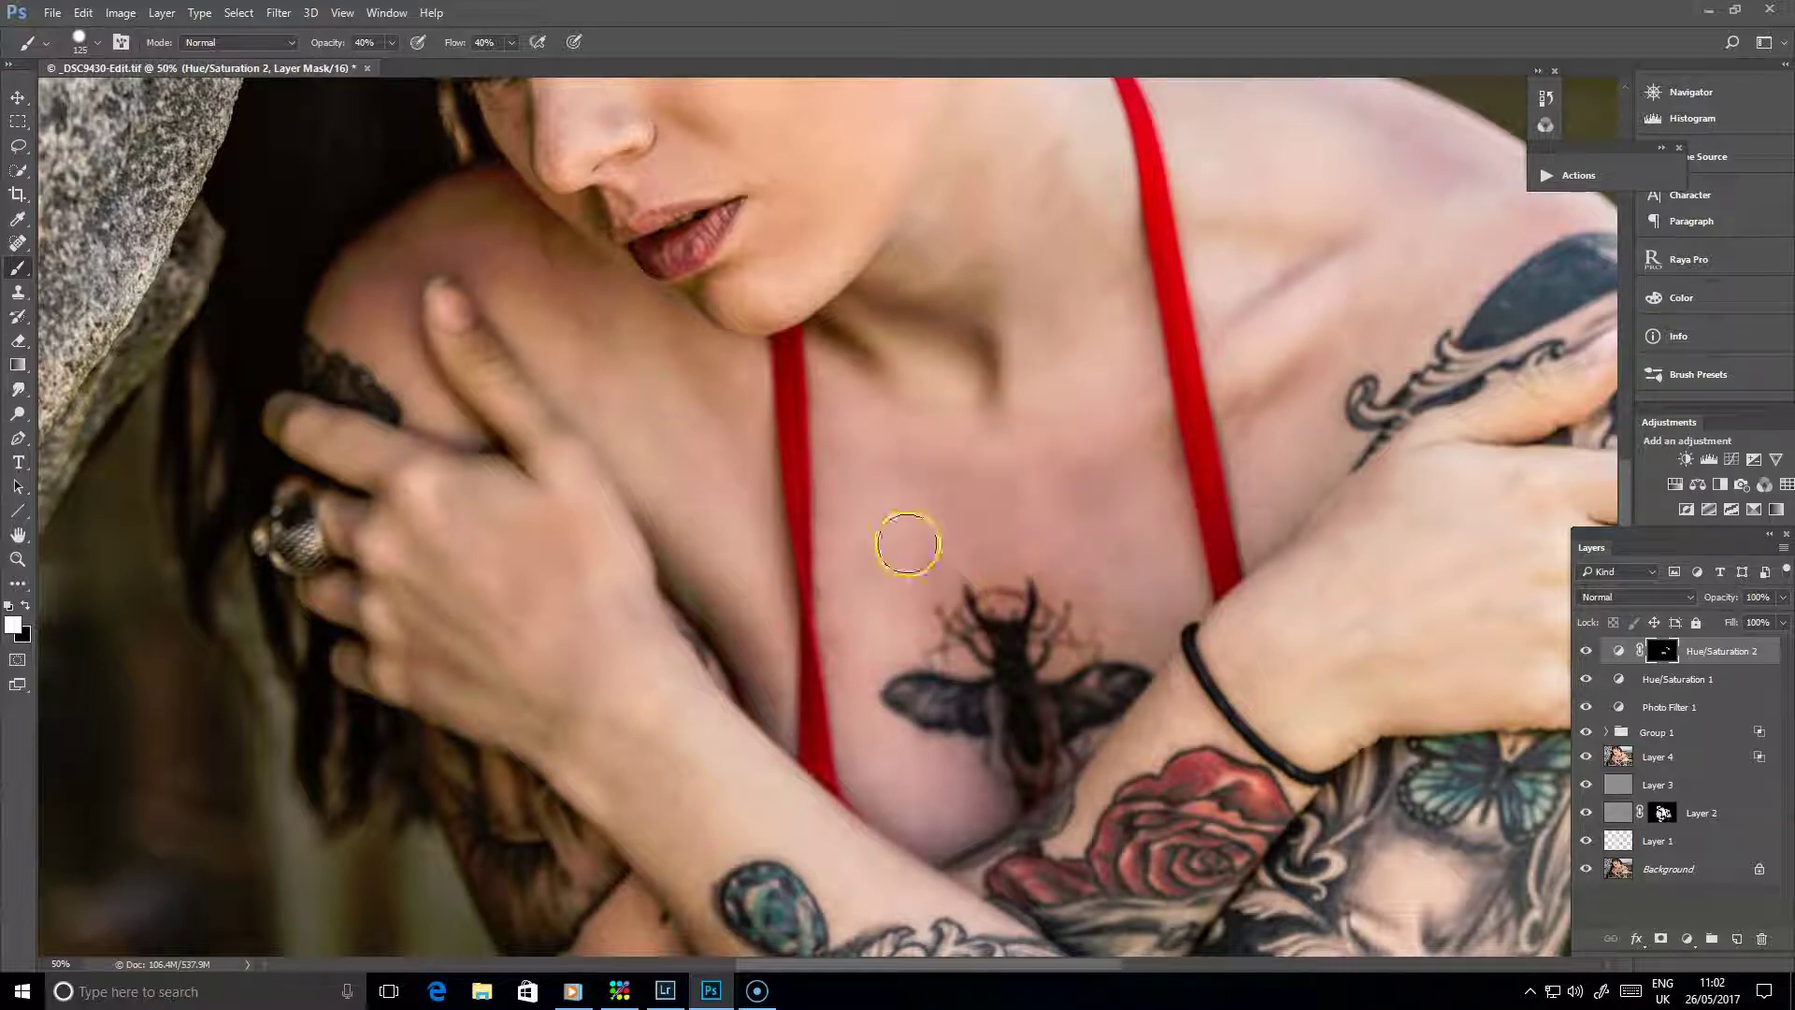
pyautogui.moveTo(937, 462)
pyautogui.mouseDown()
pyautogui.moveTo(1135, 525)
pyautogui.moveTo(1335, 348)
pyautogui.moveTo(1298, 312)
pyautogui.mouseUp()
# Step: Zoom out to 25%, toggle Hue/Saturation 2 to compare, and add a faint shoulder stroke
pyautogui.hotkey('ctrl', '-')
pyautogui.hotkey('ctrl', '-')
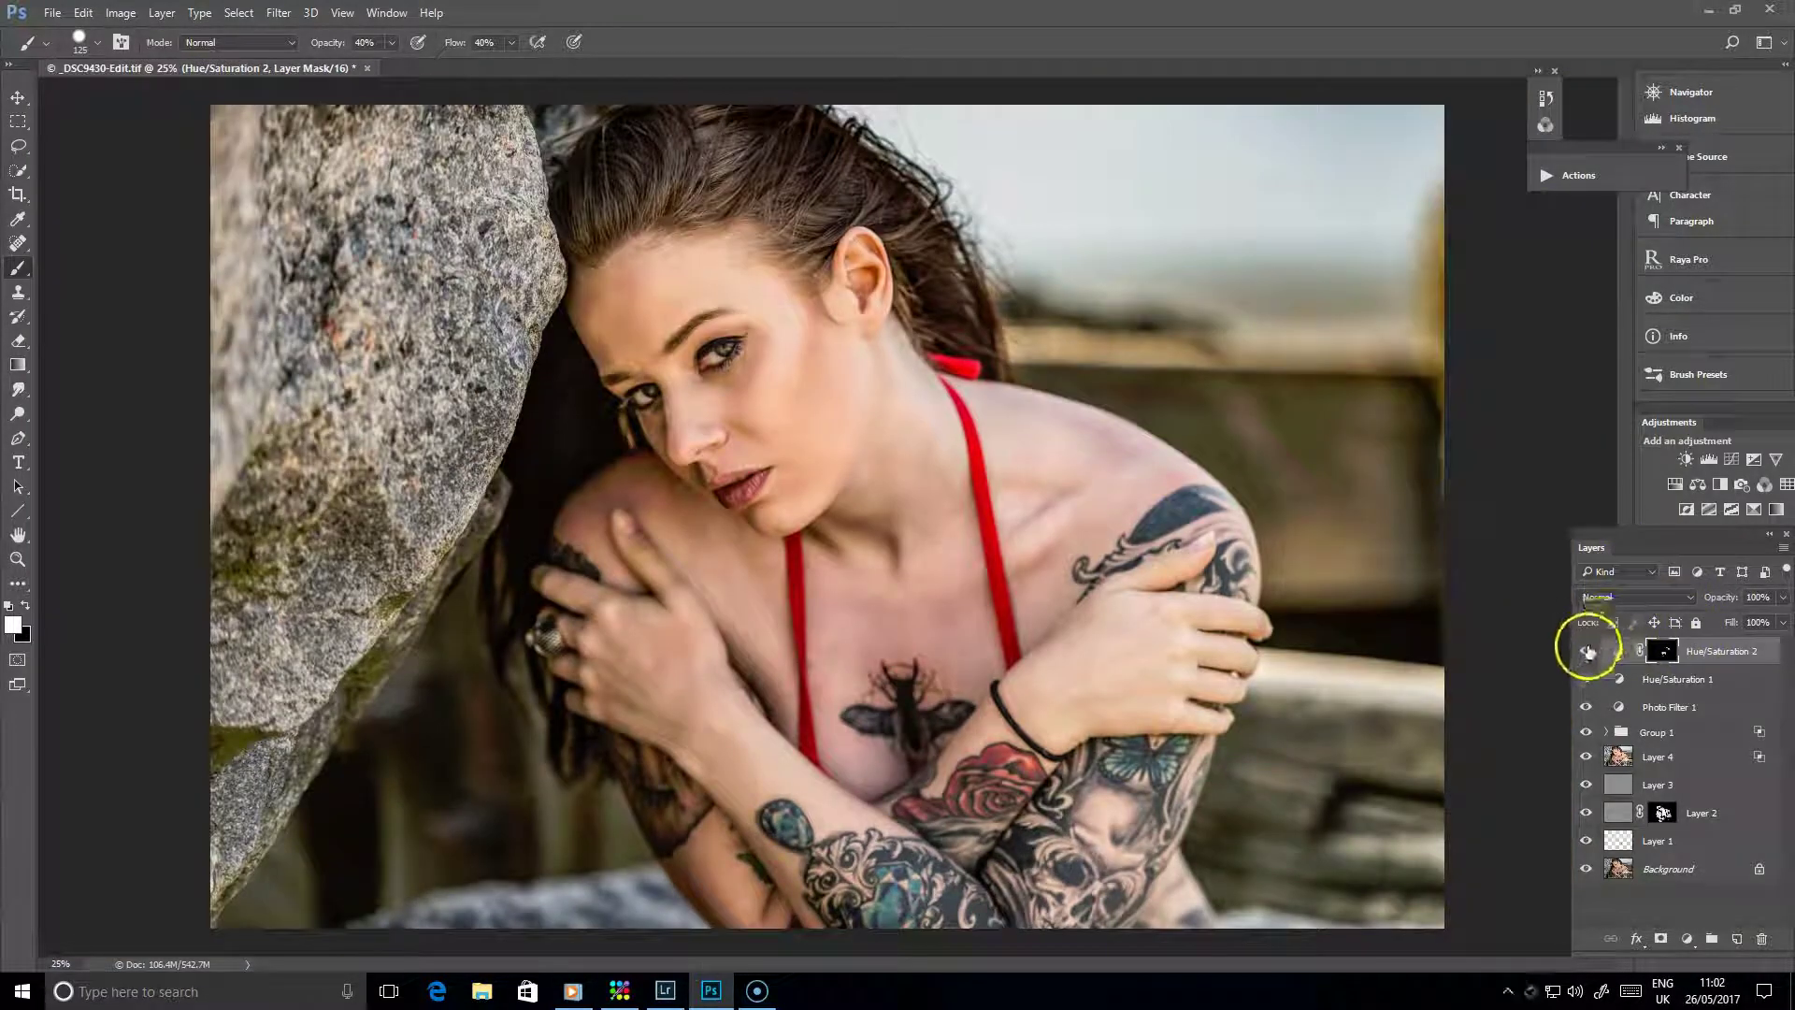
pyautogui.click(1587, 651)
pyautogui.click(1588, 652)
pyautogui.click(1588, 653)
pyautogui.click(1588, 653)
pyautogui.moveTo(1162, 432); pyautogui.dragTo(1073, 493)
pyautogui.click(1306, 433)
# Step: Delete Hue/Saturation 2, add a new empty Layer 6, and zoom to 50% on the shoulder
pyautogui.click(1642, 651)
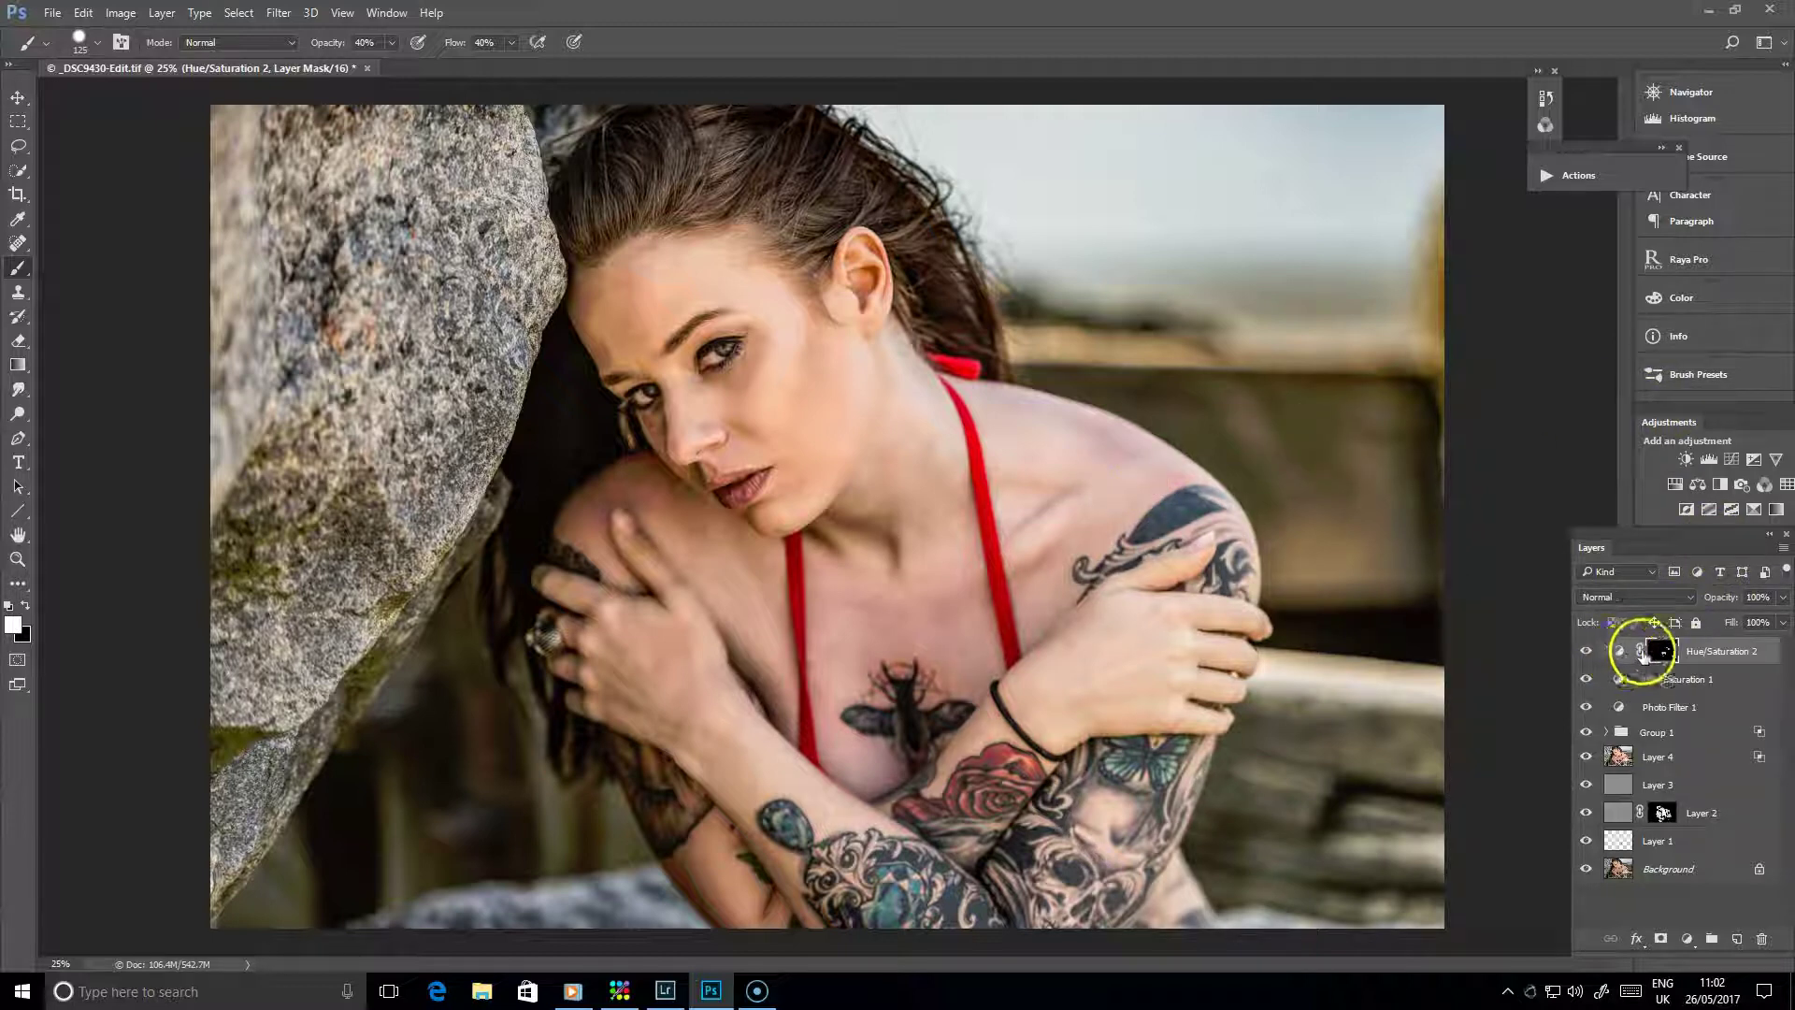
pyautogui.moveTo(1643, 651); pyautogui.dragTo(1762, 938)
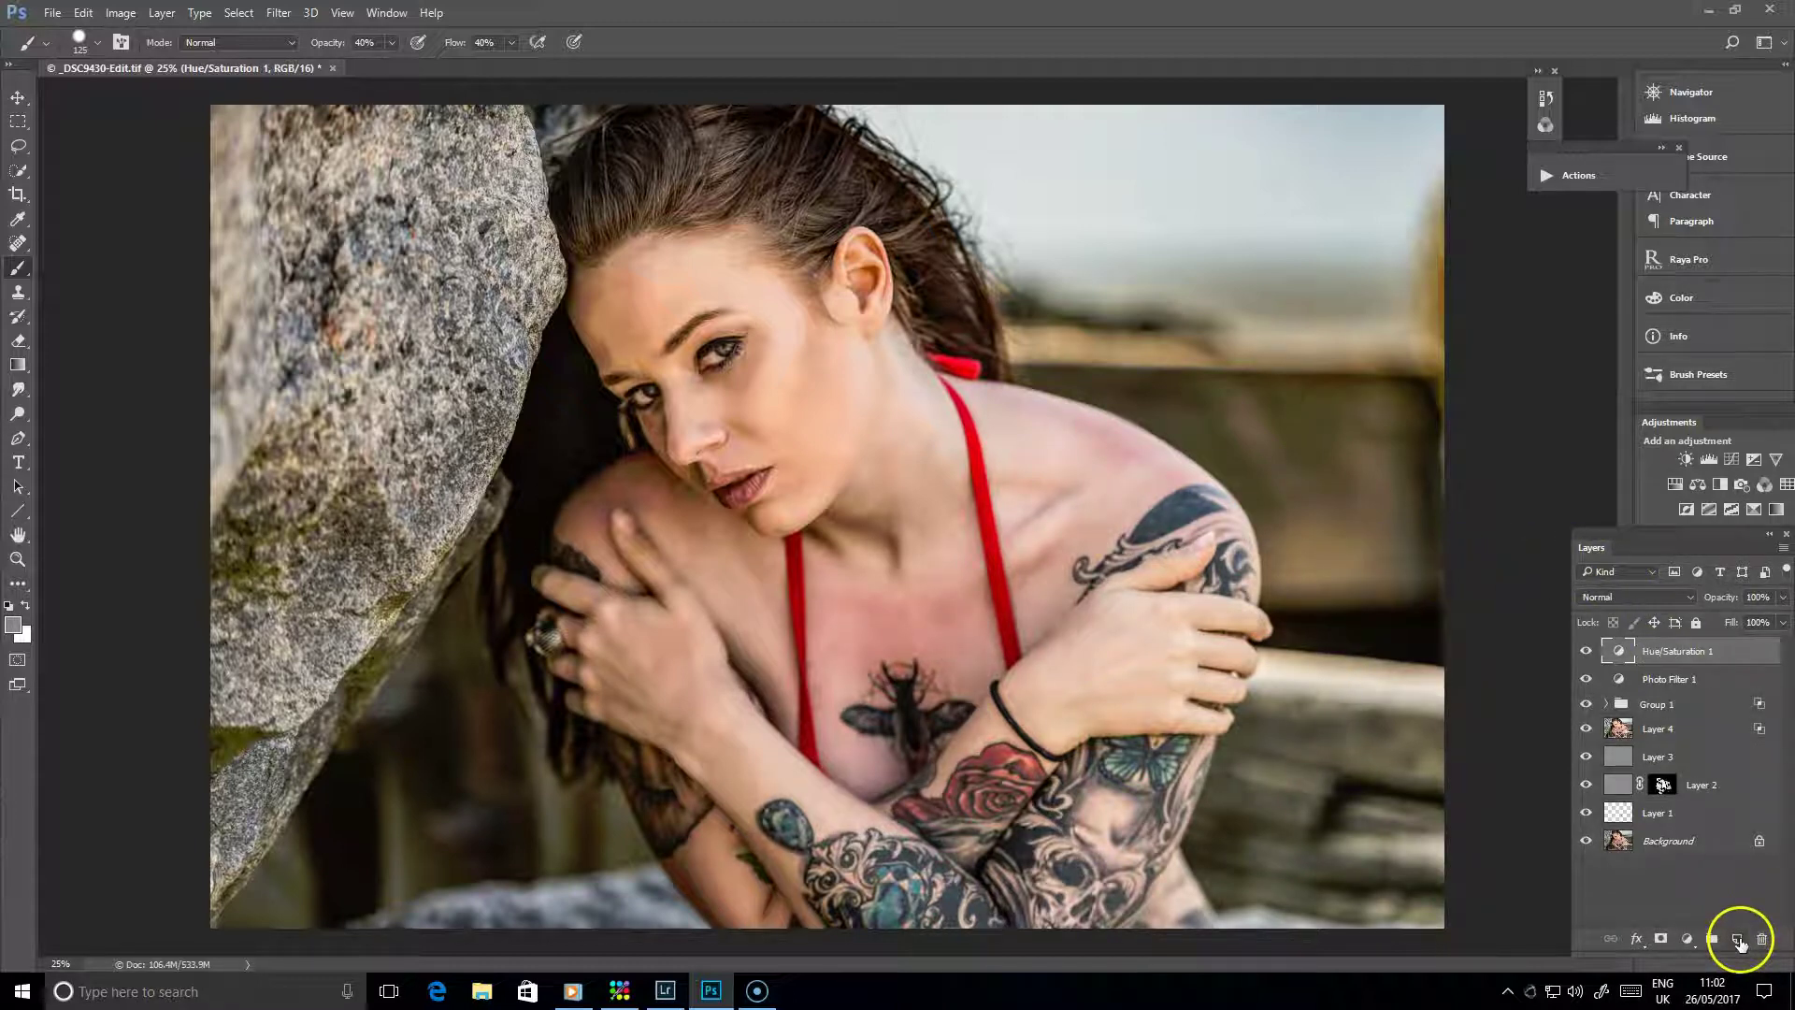
pyautogui.click(1737, 940)
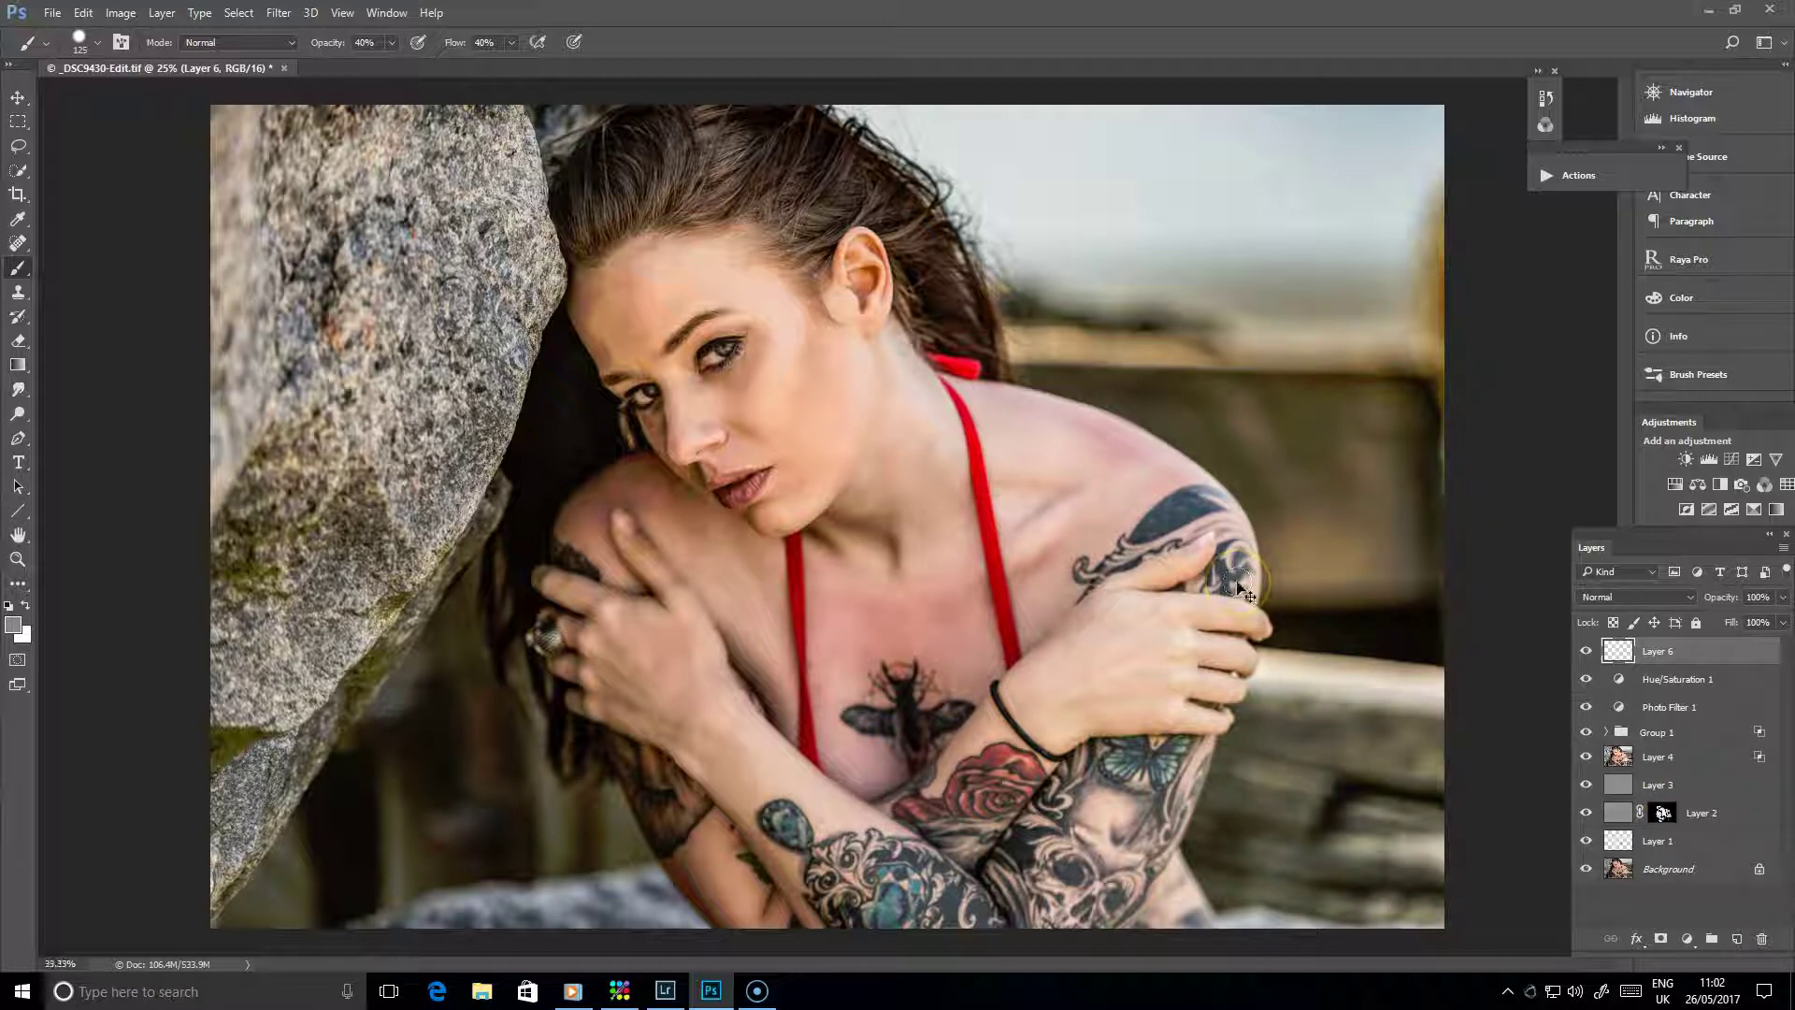
pyautogui.hotkey('ctrl', '+')
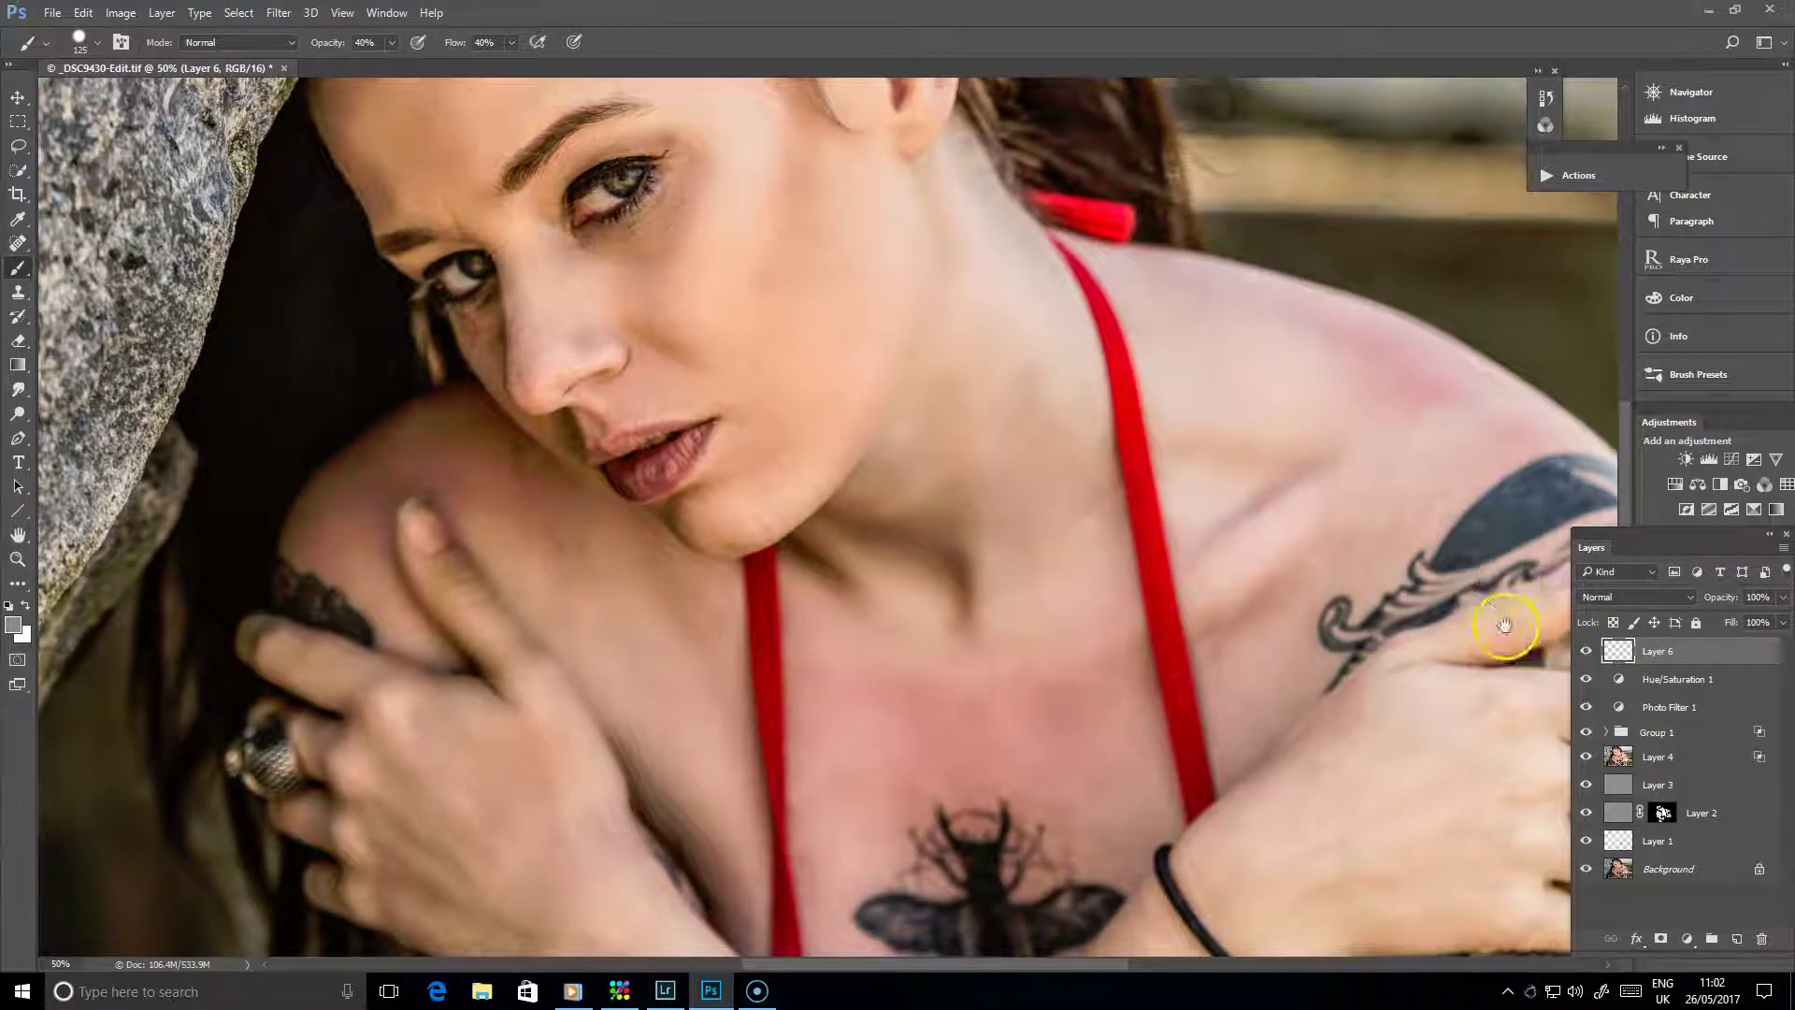
pyautogui.moveTo(1491, 621); pyautogui.dragTo(1038, 710)
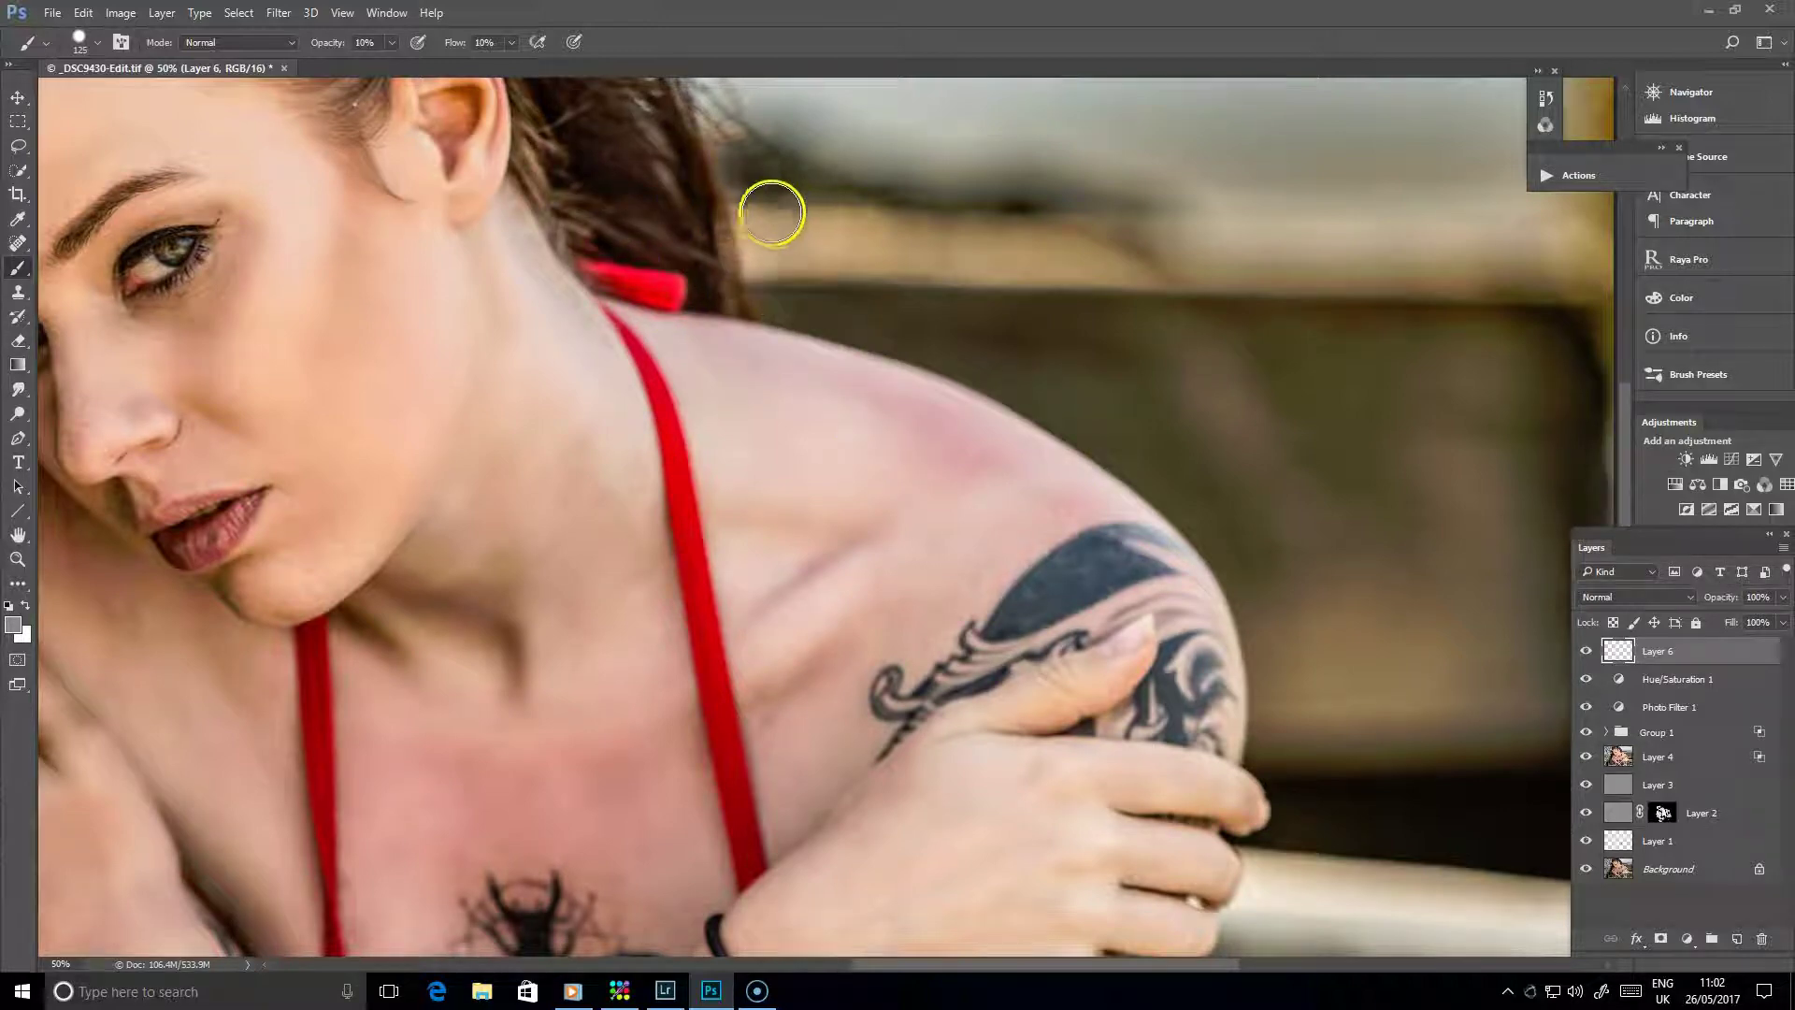
# Step: Paint sampled skin tones at 10% opacity over the red shoulder patch
pyautogui.click(932, 408)
pyautogui.moveTo(849, 446)
pyautogui.mouseDown()
pyautogui.moveTo(844, 494)
pyautogui.moveTo(847, 434)
pyautogui.moveTo(794, 387)
pyautogui.mouseUp()
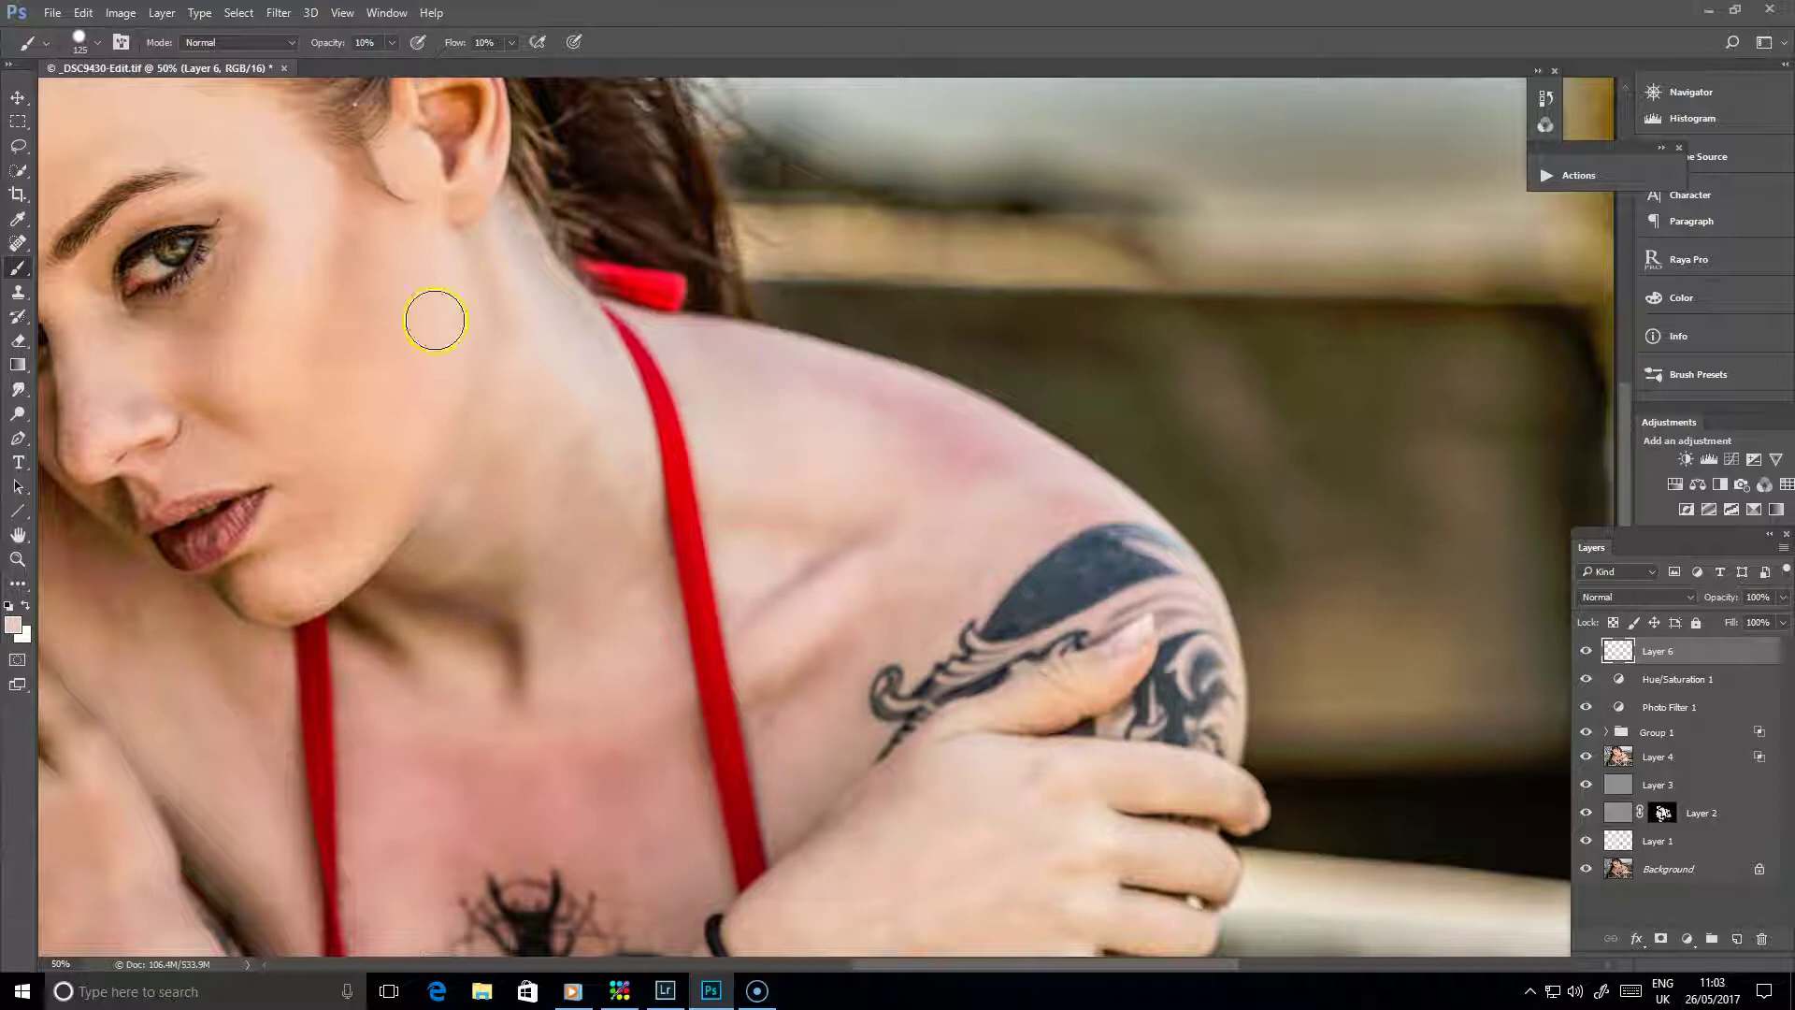
pyautogui.keyDown('alt'); pyautogui.click(224, 608); pyautogui.keyUp('alt')
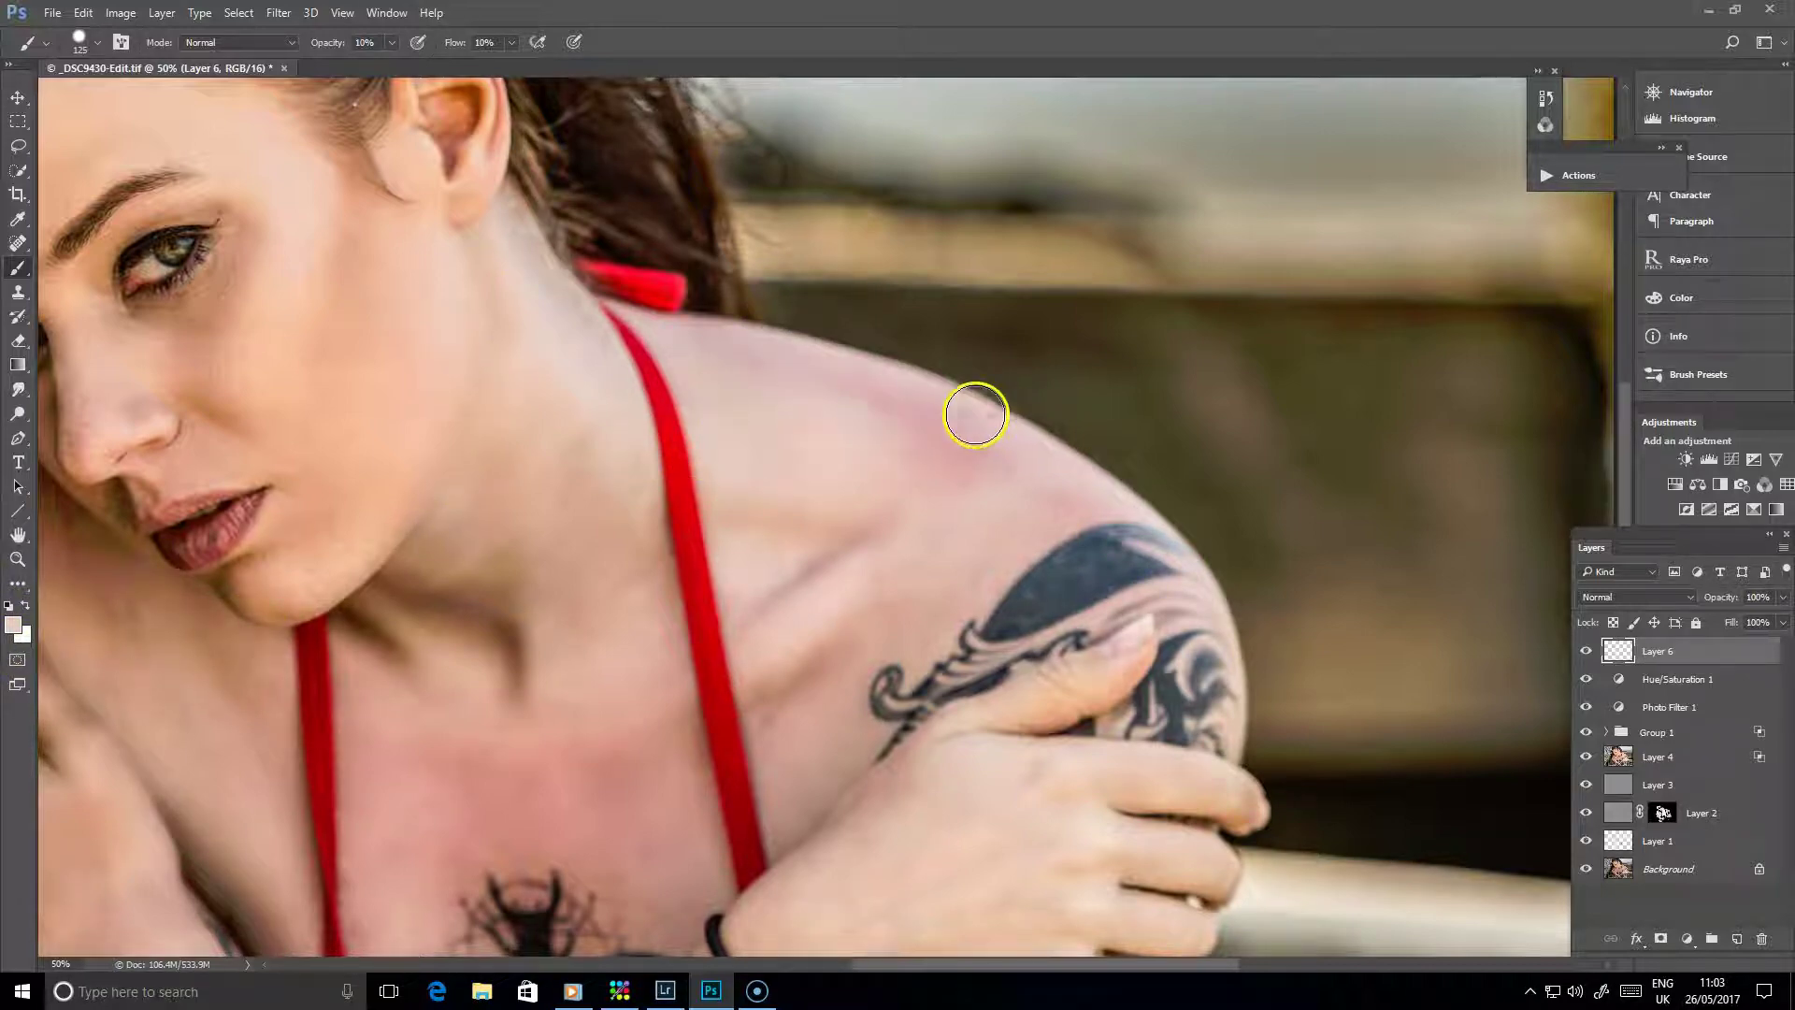
pyautogui.keyDown('alt'); pyautogui.click(910, 439); pyautogui.keyUp('alt')
pyautogui.moveTo(1008, 443)
pyautogui.mouseDown()
pyautogui.moveTo(919, 429)
pyautogui.moveTo(966, 442)
pyautogui.moveTo(933, 401)
pyautogui.moveTo(871, 387)
pyautogui.moveTo(1026, 446)
pyautogui.moveTo(967, 477)
pyautogui.moveTo(931, 455)
pyautogui.mouseUp()
pyautogui.keyDown('alt'); pyautogui.click(860, 452); pyautogui.keyUp('alt')
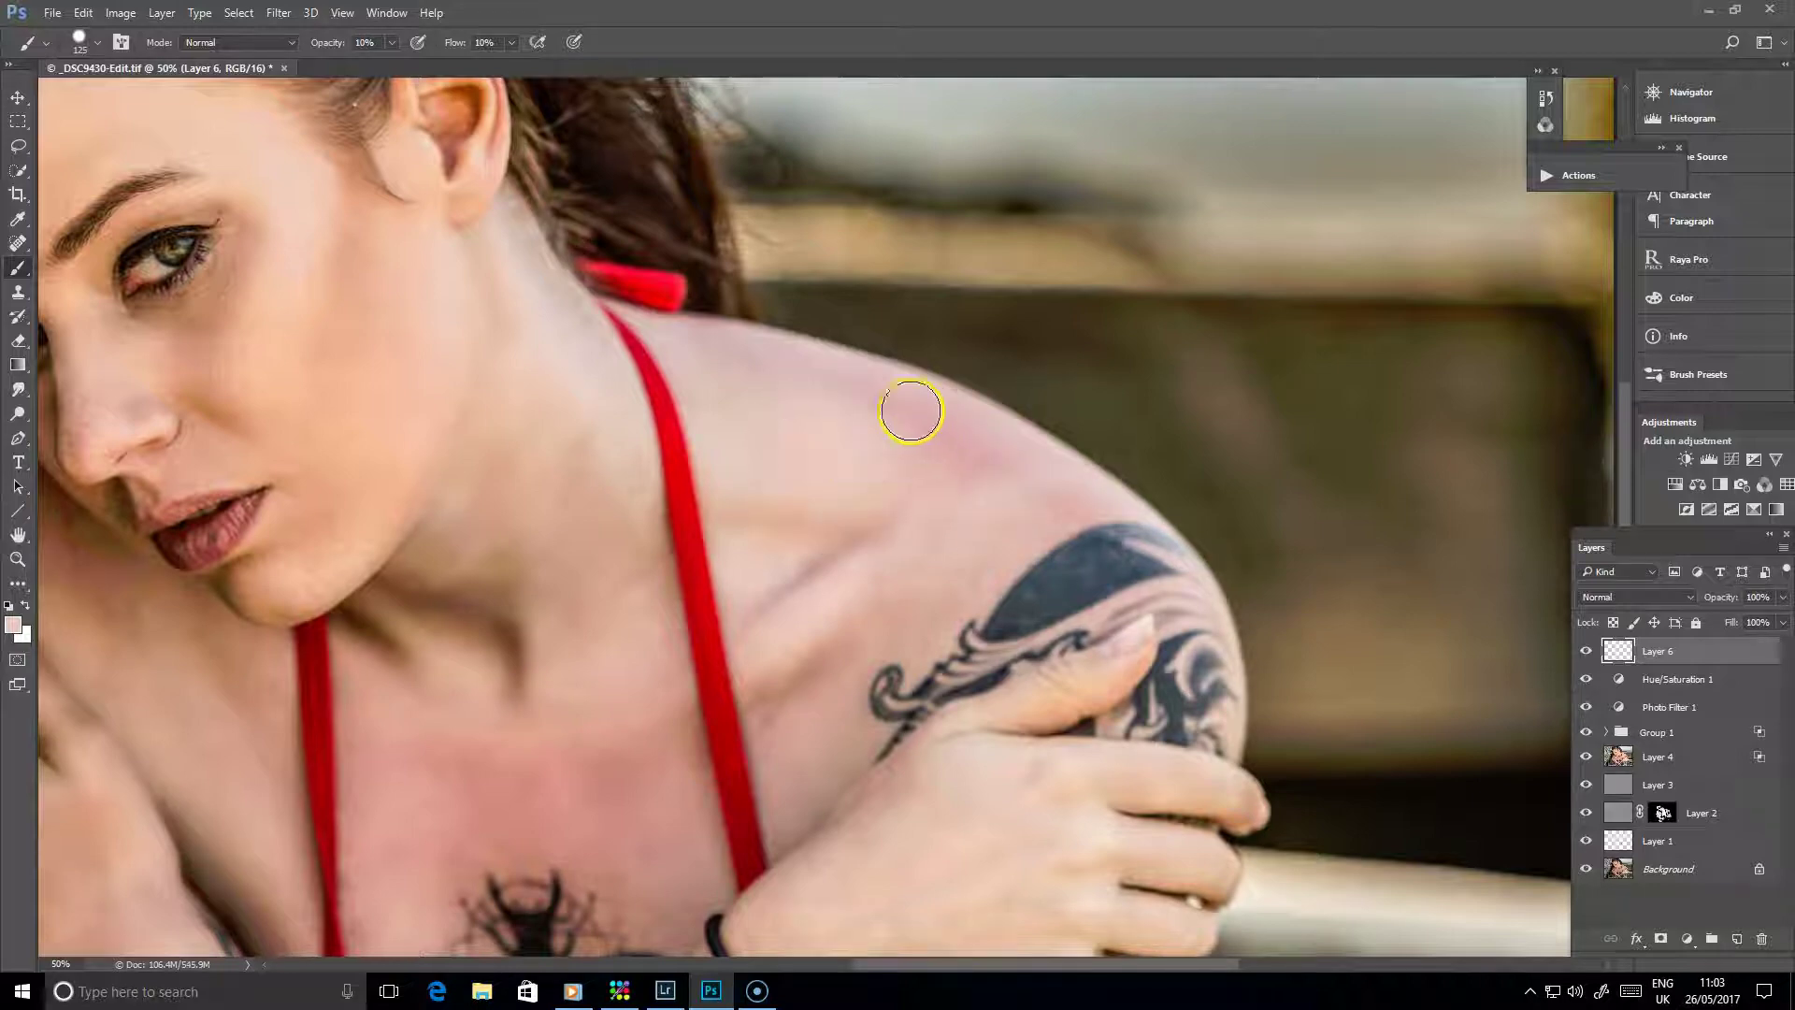
pyautogui.keyDown('alt'); pyautogui.click(828, 412); pyautogui.keyUp('alt')
pyautogui.moveTo(916, 392); pyautogui.dragTo(924, 416)
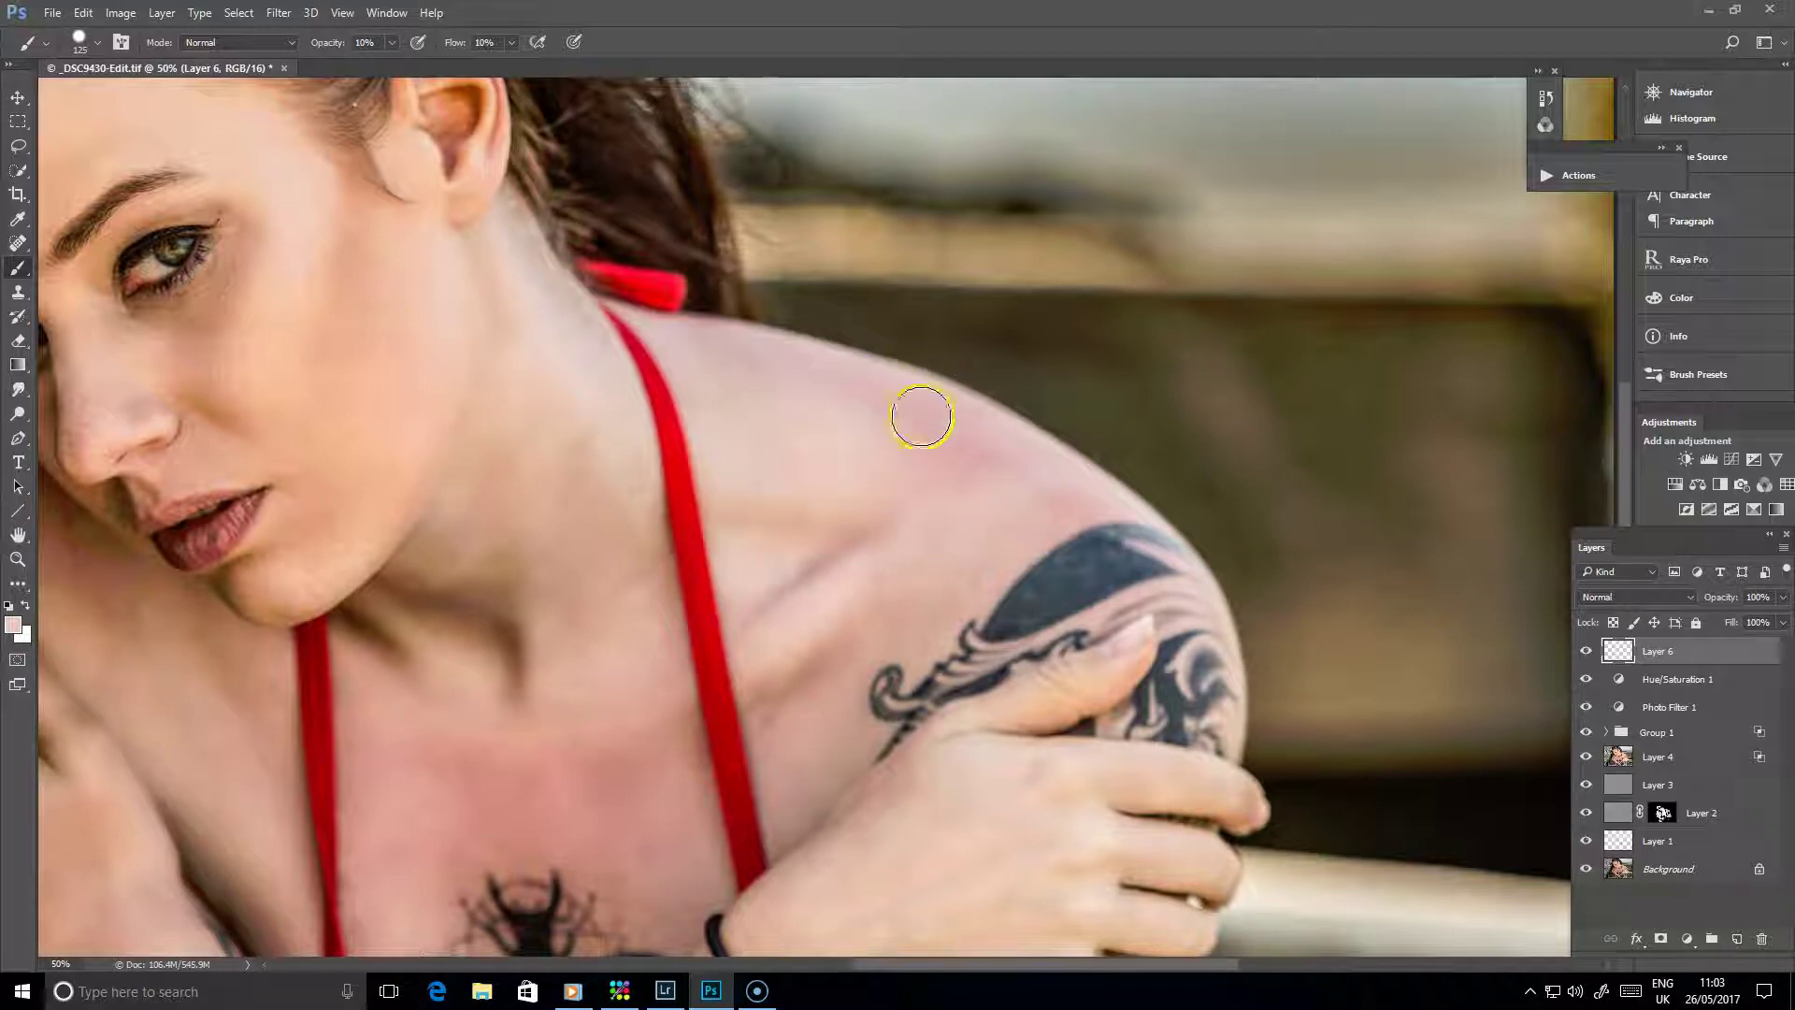
# Step: Paint lighter sampled skin tones across the shoulder down to the tattoo's edge, then hide Layer 6 to compare
pyautogui.keyDown('alt'); pyautogui.click(959, 502); pyautogui.keyUp('alt')
pyautogui.moveTo(1042, 473); pyautogui.dragTo(1008, 470)
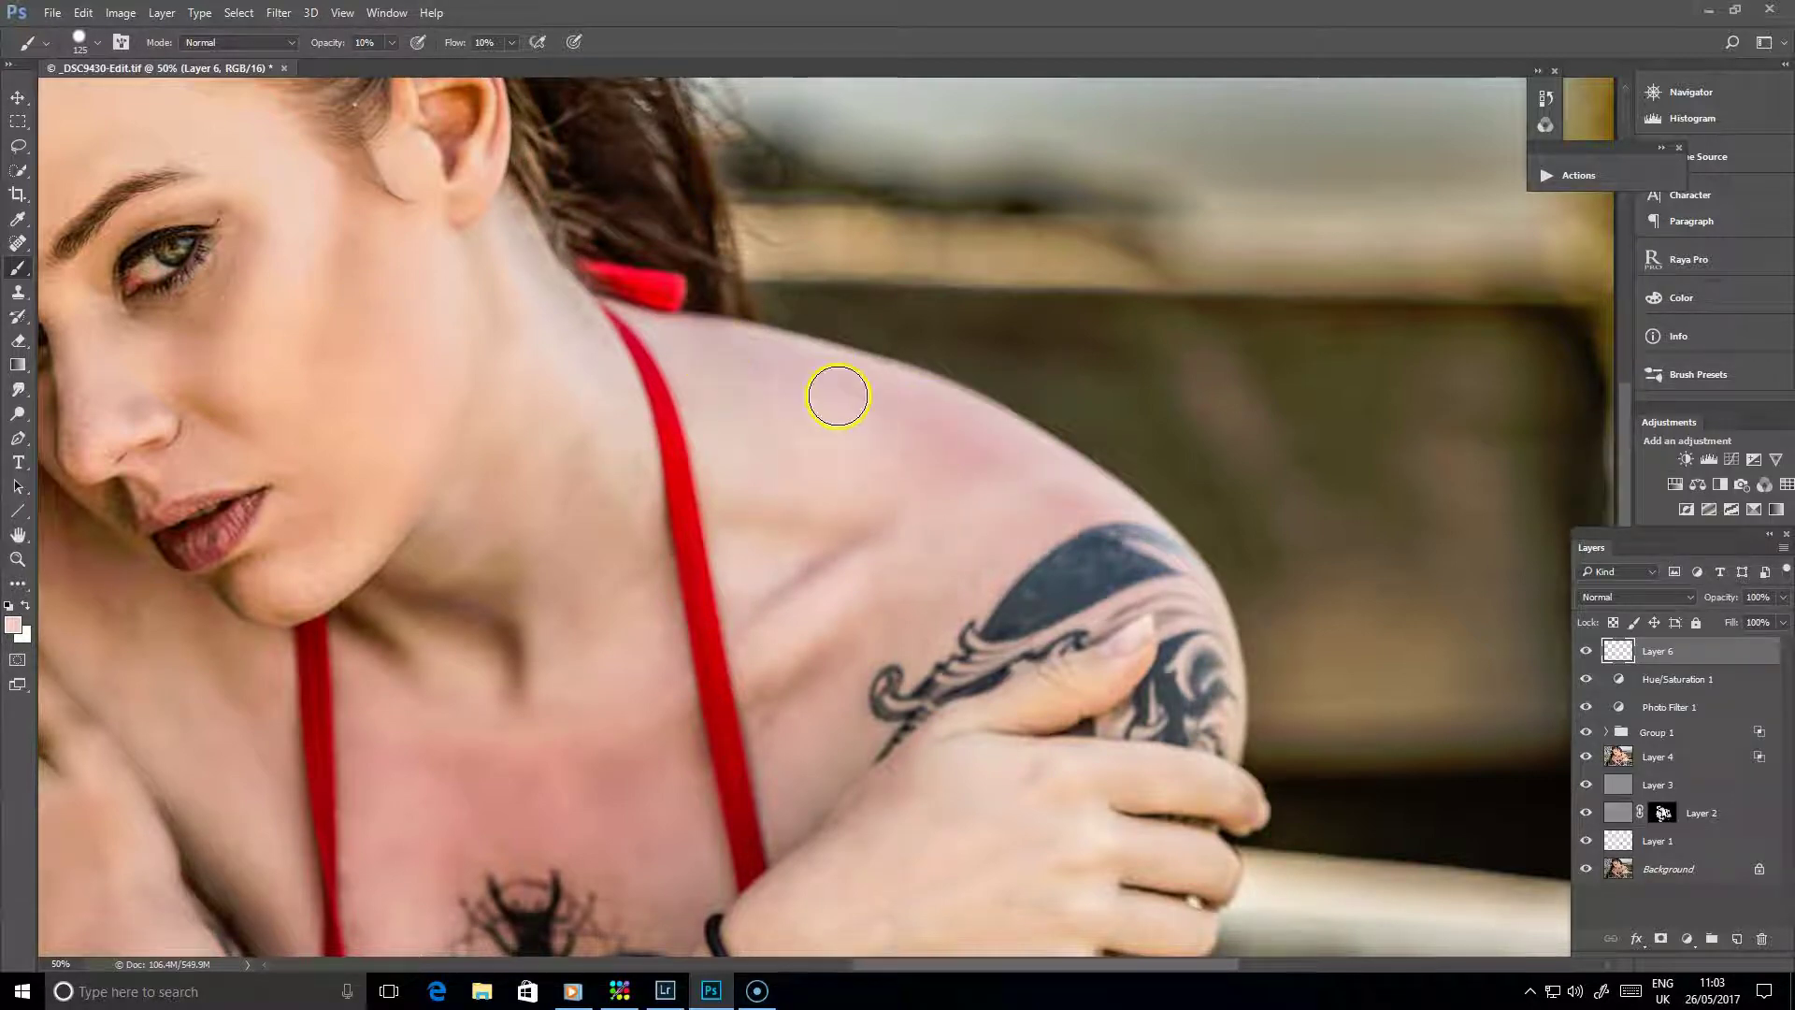
pyautogui.keyDown('alt'); pyautogui.click(793, 424); pyautogui.keyUp('alt')
pyautogui.moveTo(1025, 464)
pyautogui.mouseDown()
pyautogui.moveTo(804, 424)
pyautogui.moveTo(920, 462)
pyautogui.mouseUp()
pyautogui.keyDown('alt'); pyautogui.click(841, 420); pyautogui.keyUp('alt')
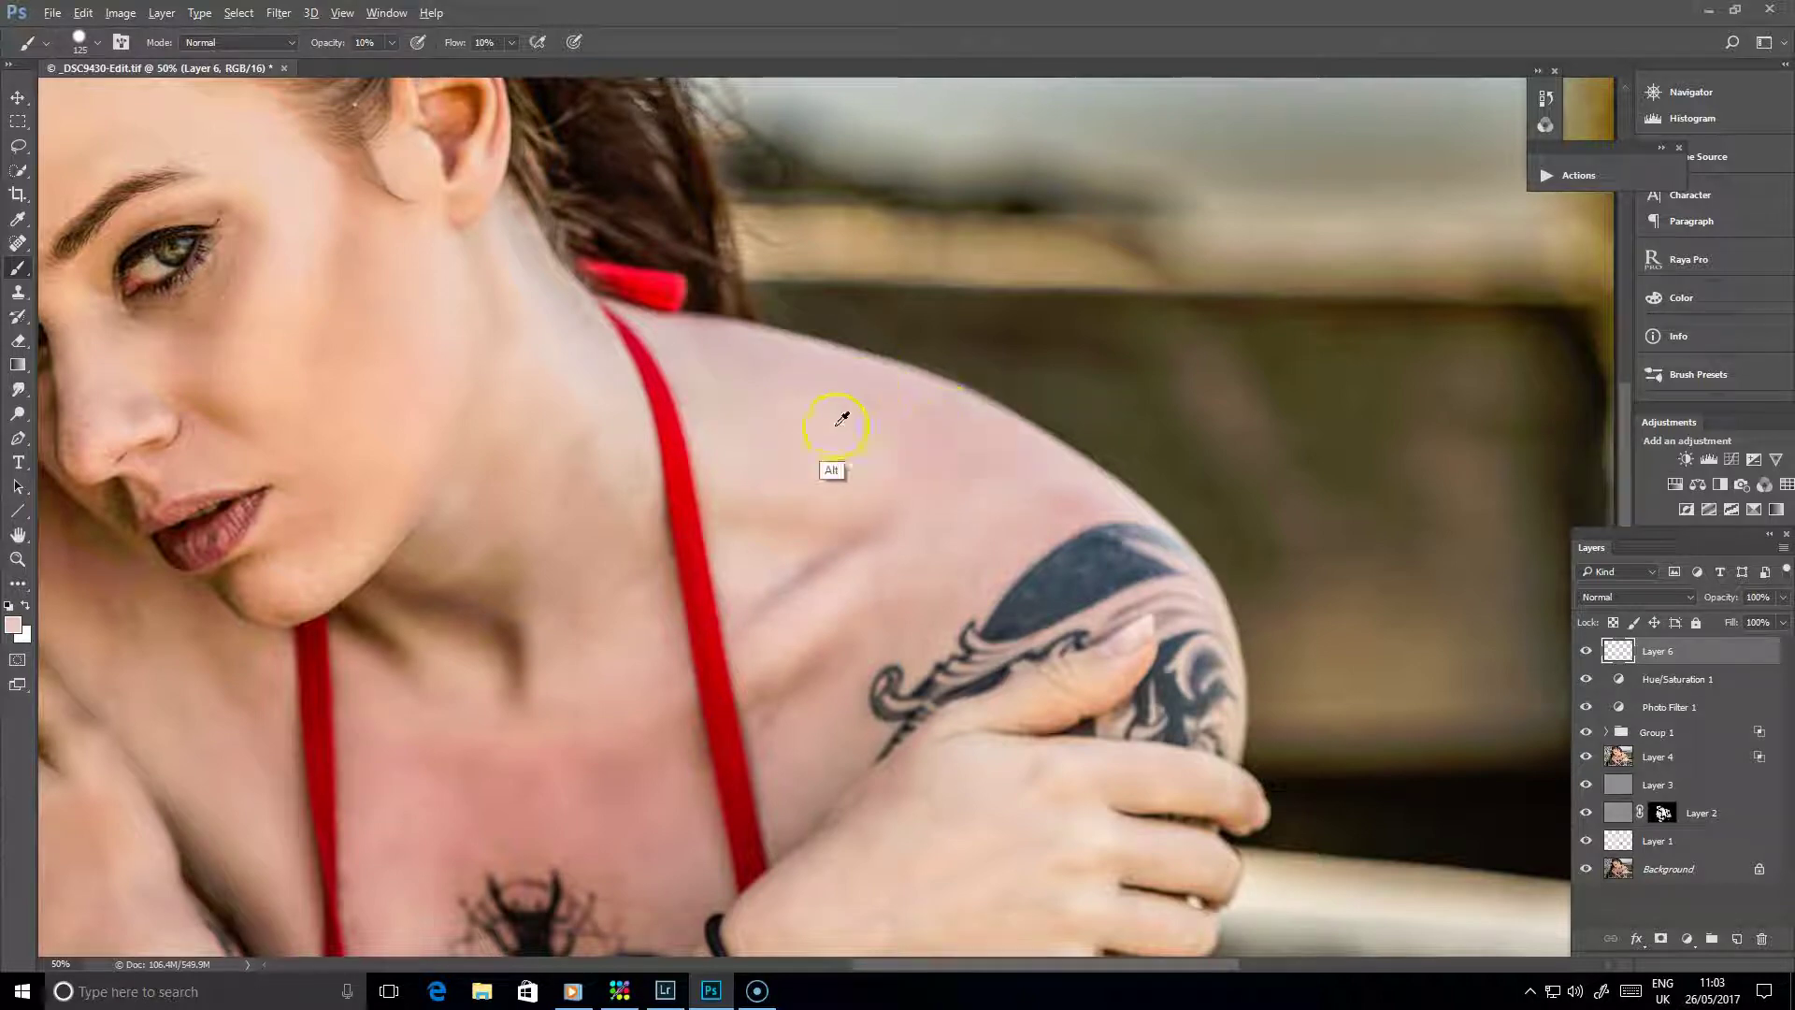
pyautogui.keyDown('alt'); pyautogui.click(915, 467); pyautogui.keyUp('alt')
pyautogui.moveTo(998, 453)
pyautogui.mouseDown()
pyautogui.moveTo(959, 505)
pyautogui.moveTo(999, 449)
pyautogui.moveTo(853, 429)
pyautogui.mouseUp()
pyautogui.moveTo(851, 543); pyautogui.dragTo(1183, 573)
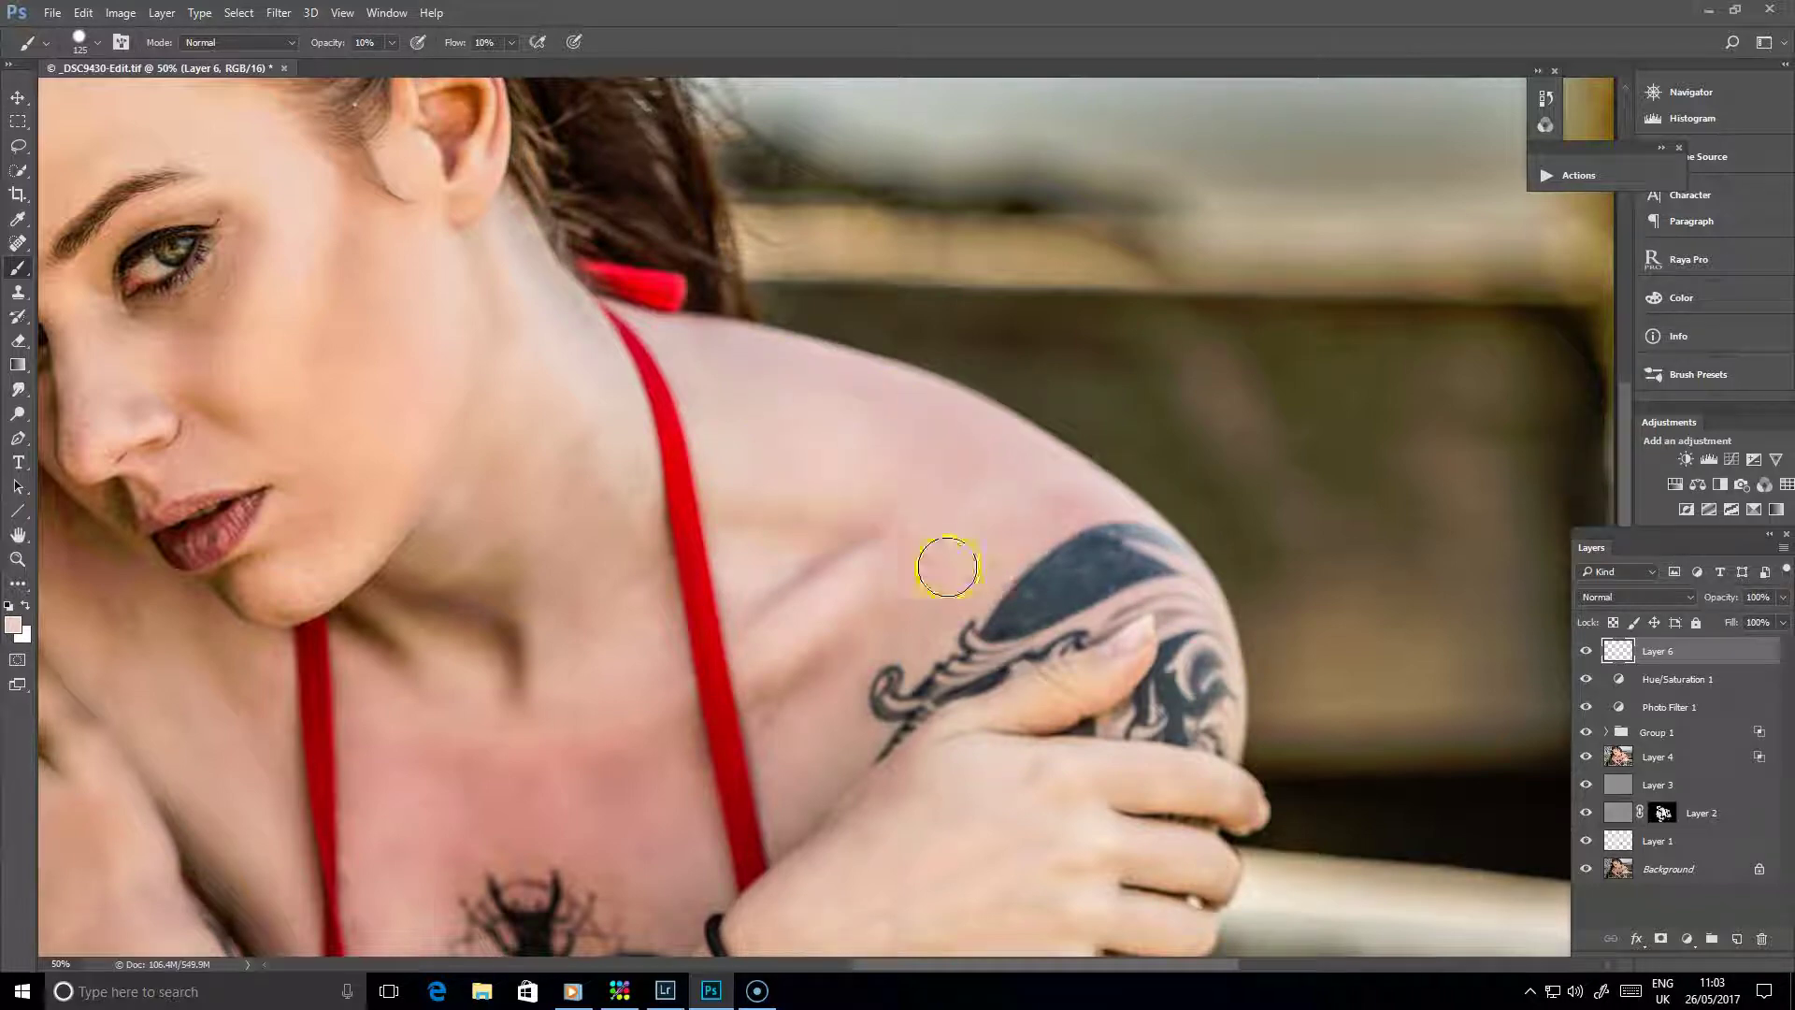
pyautogui.click(1586, 651)
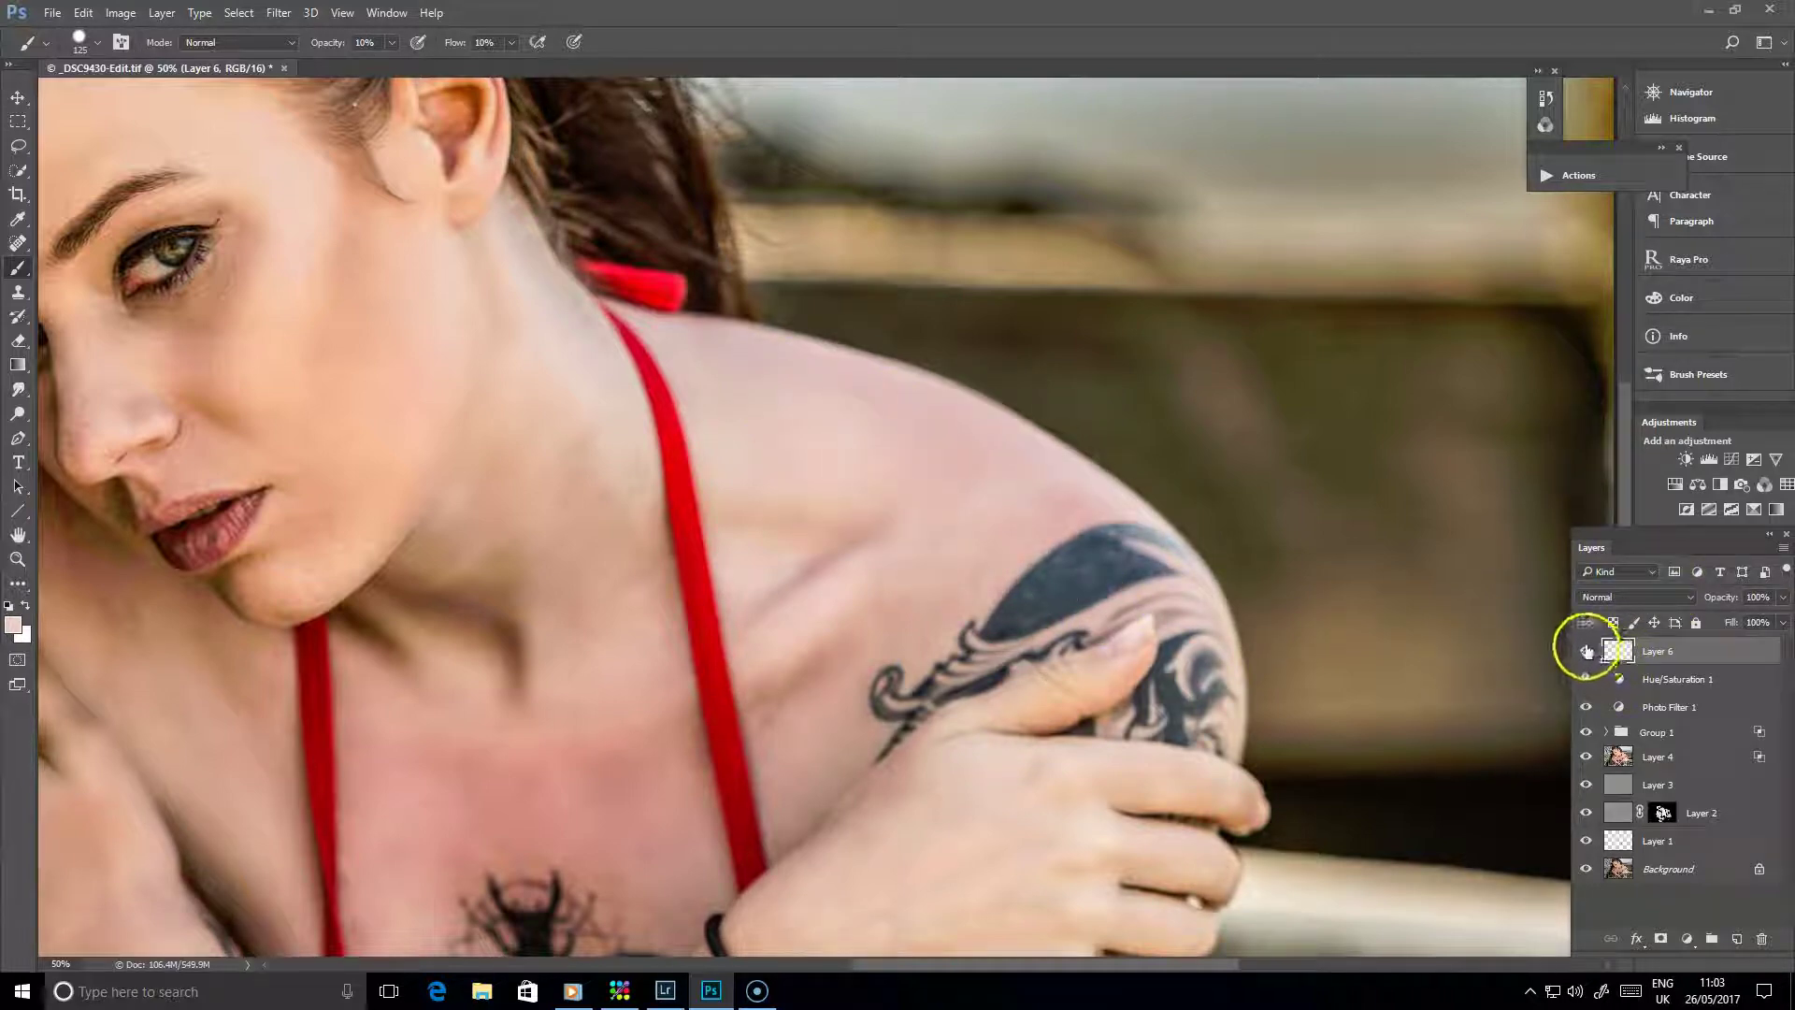
# Step: Show Layer 6 again and brush more skin tone along the shoulder edge
pyautogui.click(1586, 651)
pyautogui.click(948, 373)
pyautogui.moveTo(1010, 417); pyautogui.dragTo(997, 427)
pyautogui.click(1509, 416)
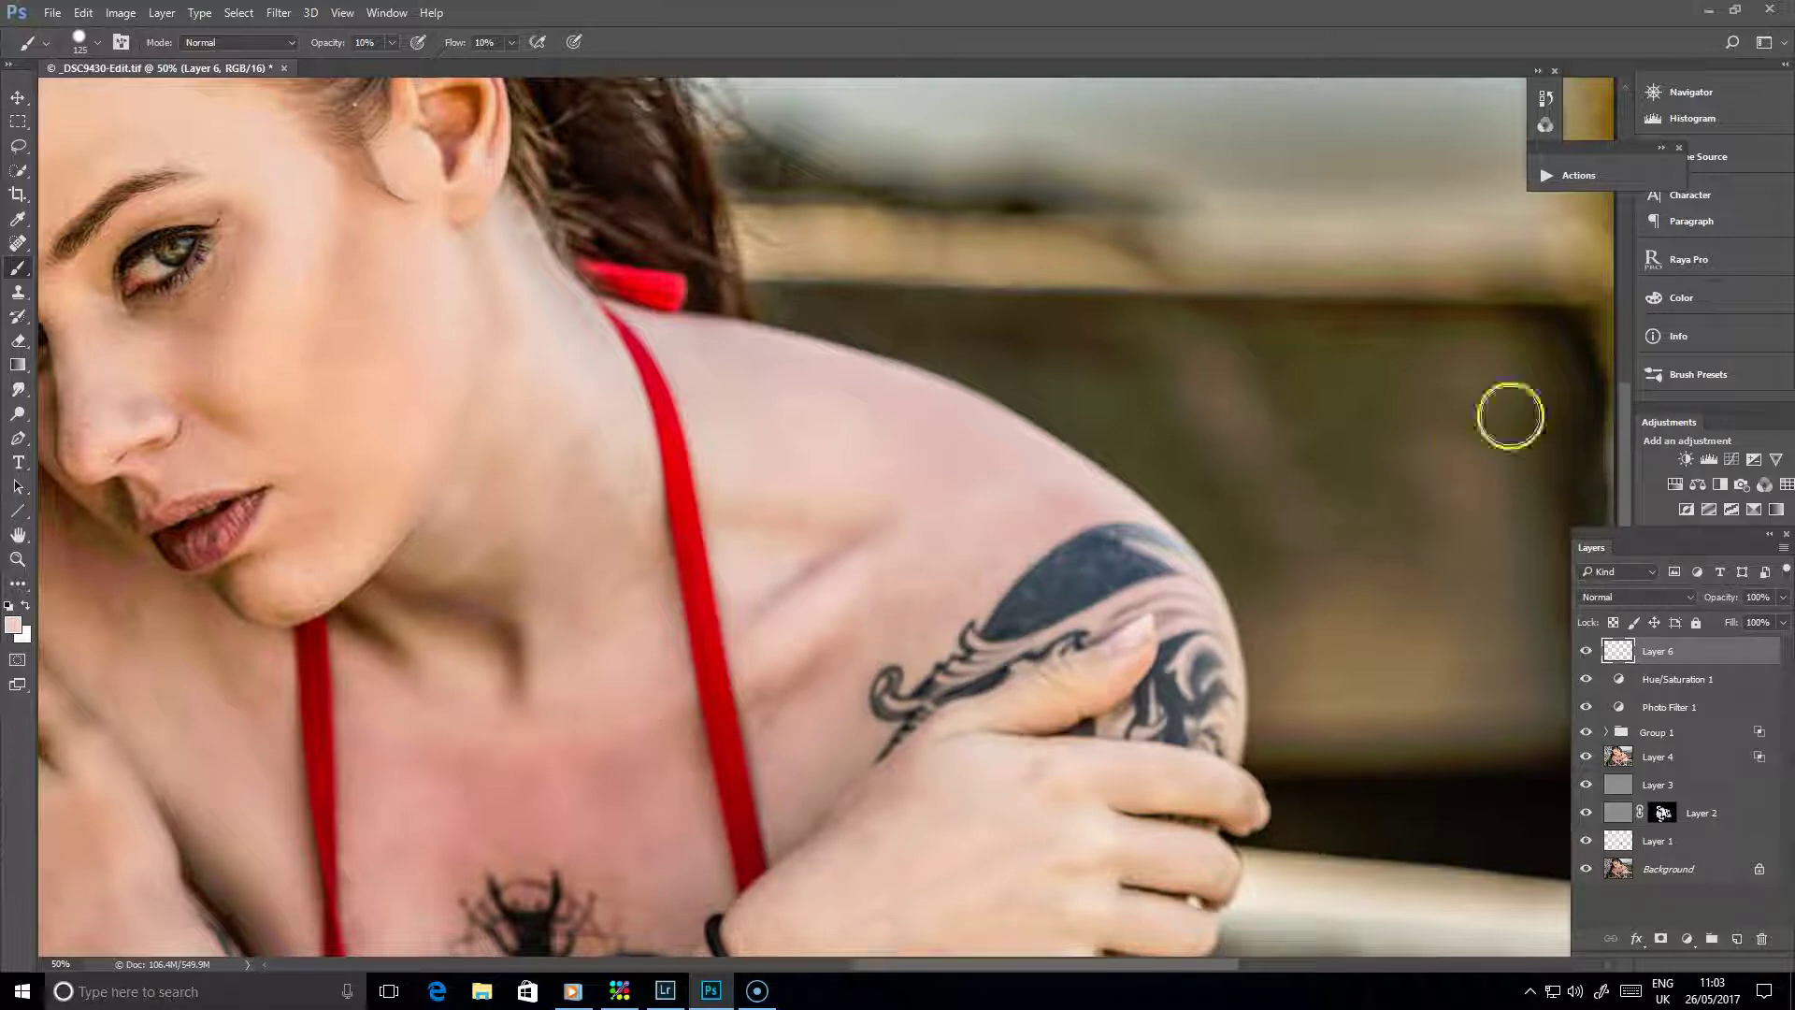
pyautogui.click(1685, 602)
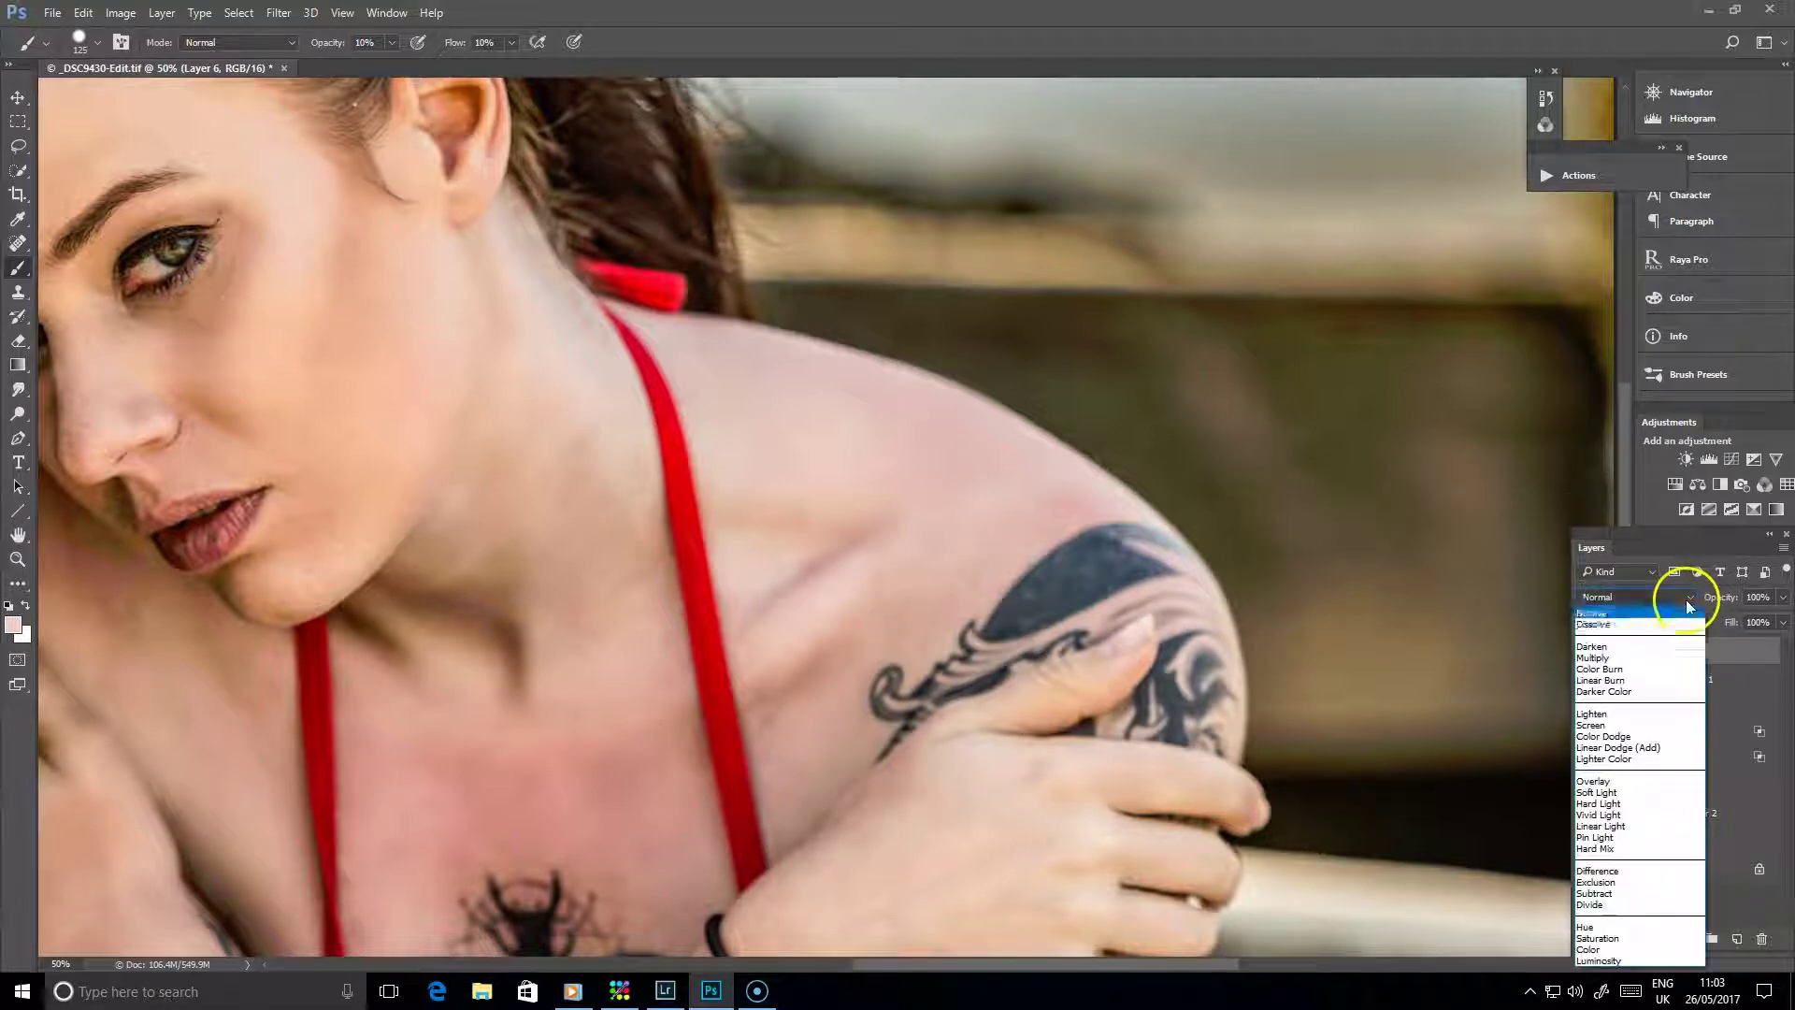
# Step: Set Layer 6 to the Color blend mode and toggle it off and on to compare
pyautogui.click(1605, 949)
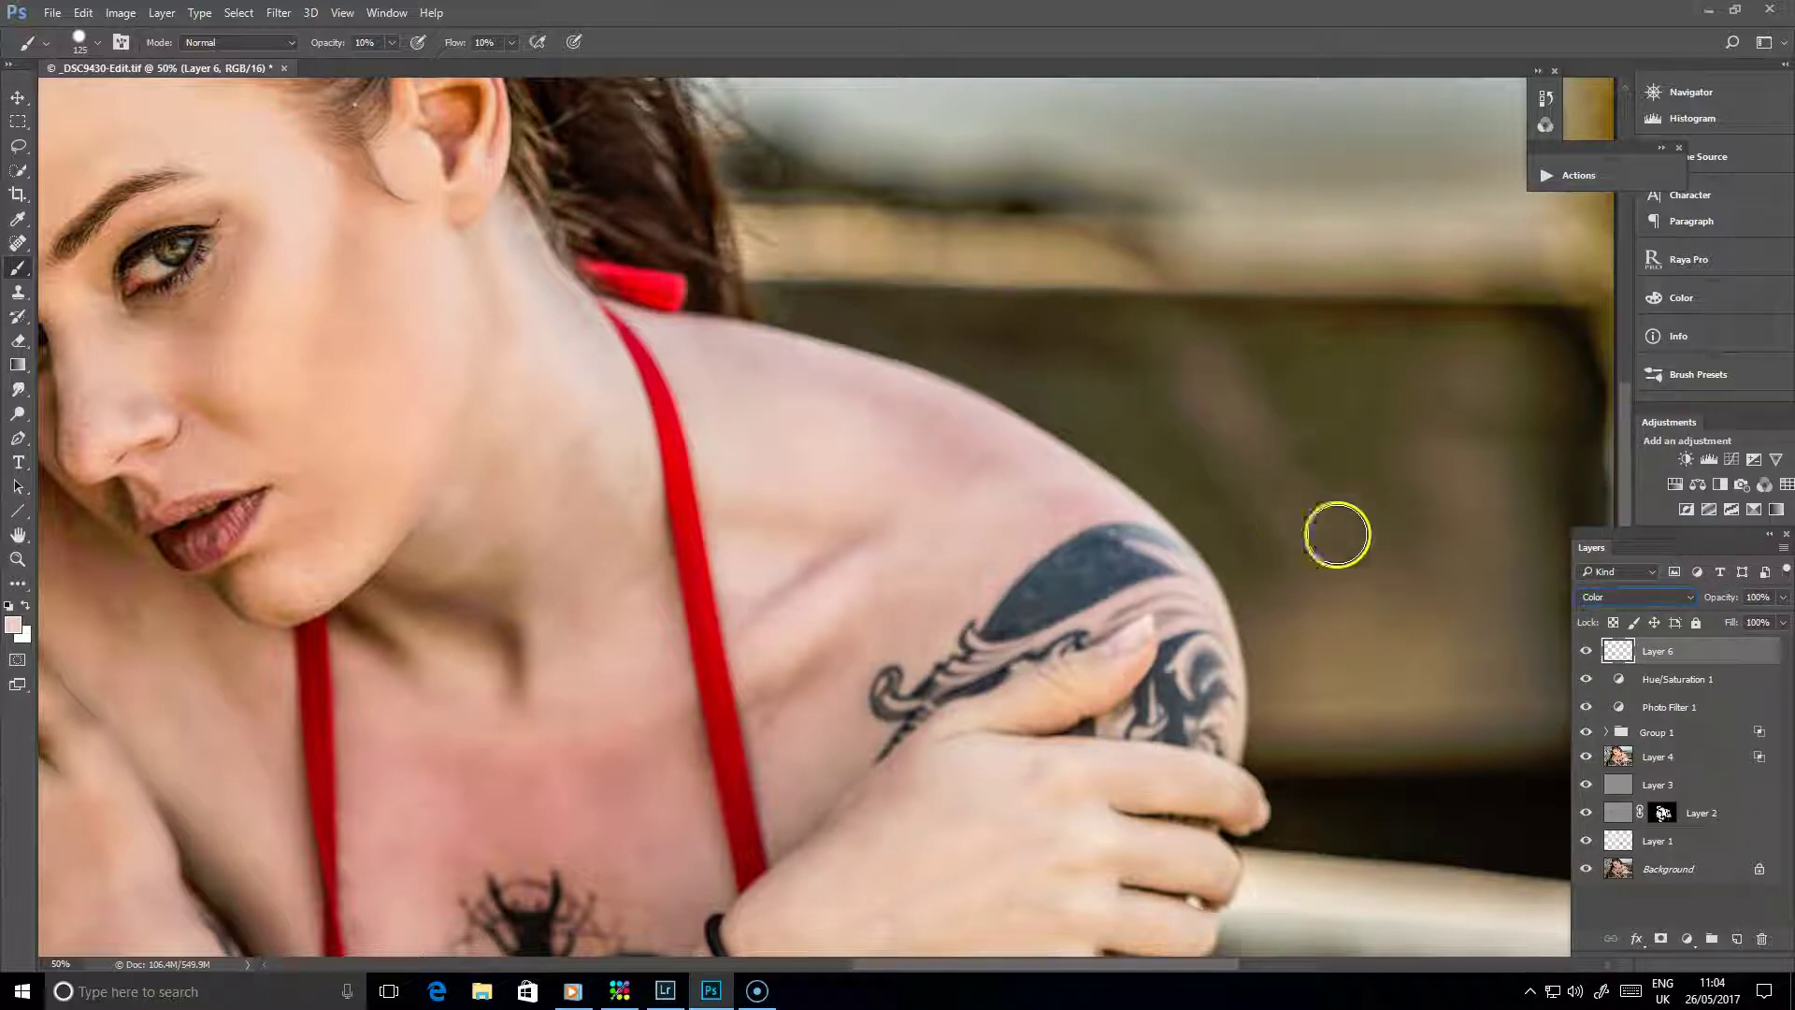
pyautogui.click(1587, 651)
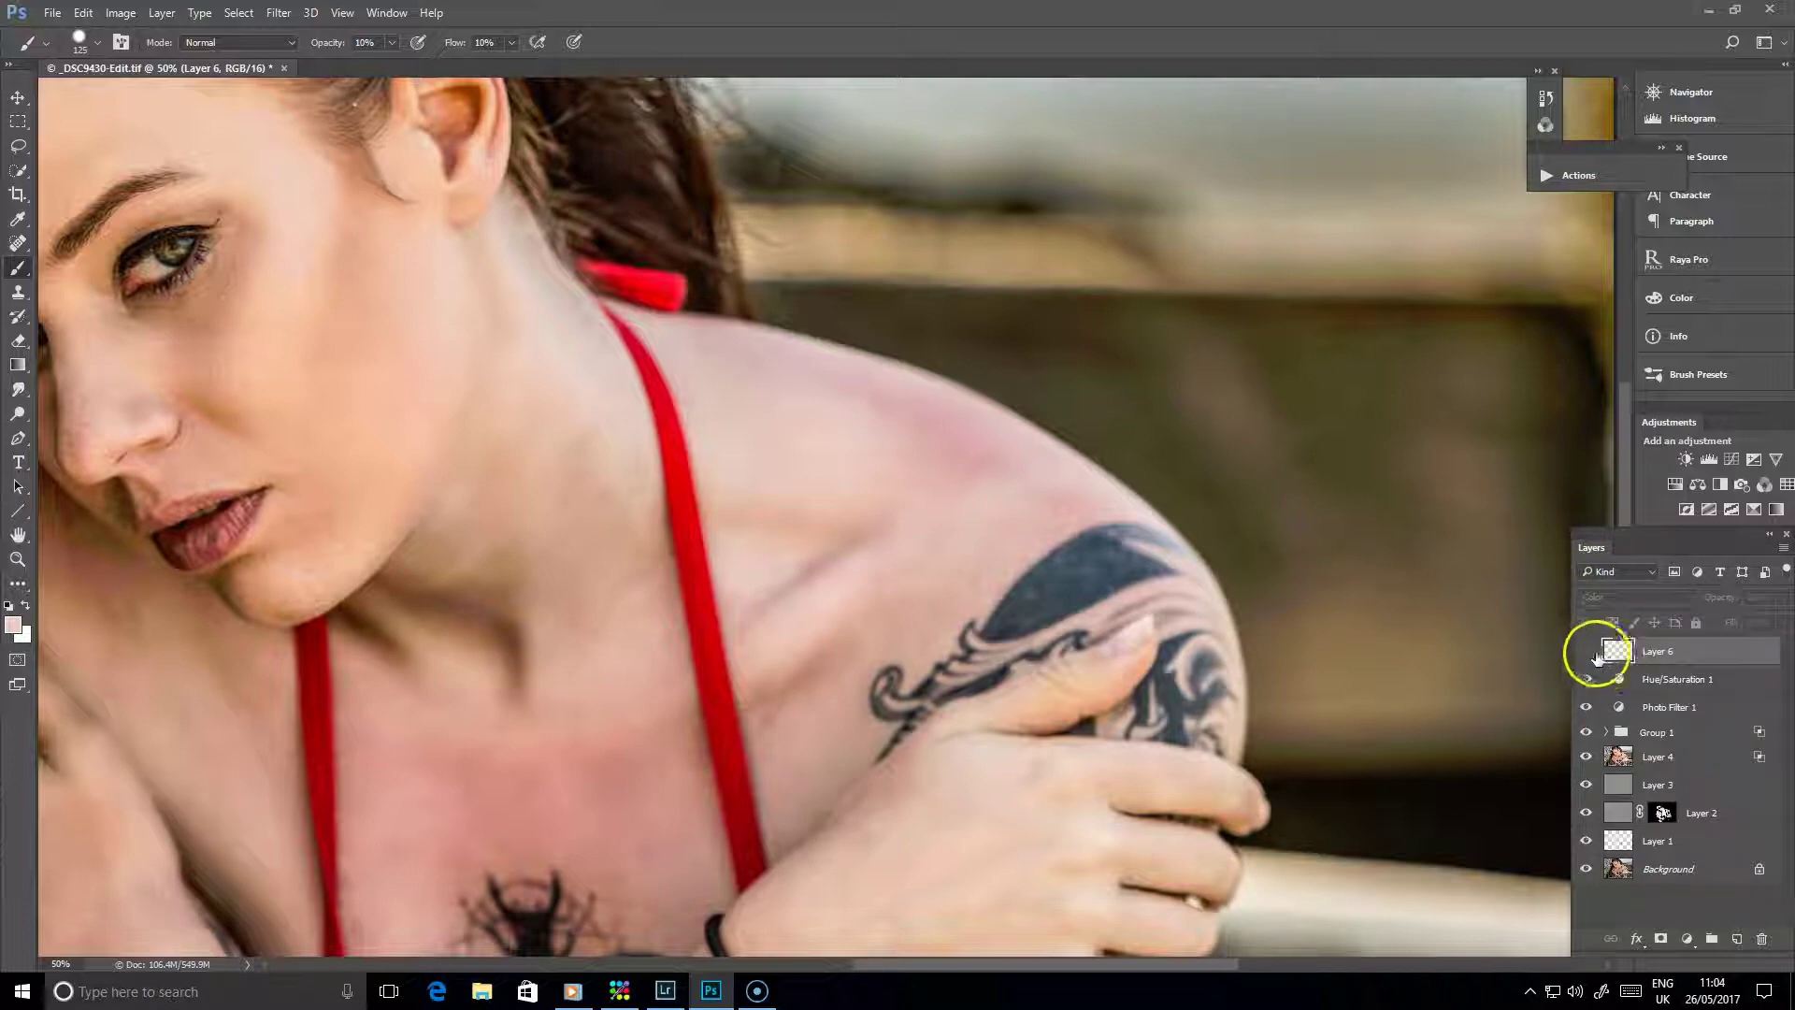
pyautogui.click(1586, 651)
pyautogui.click(1587, 652)
pyautogui.click(1588, 652)
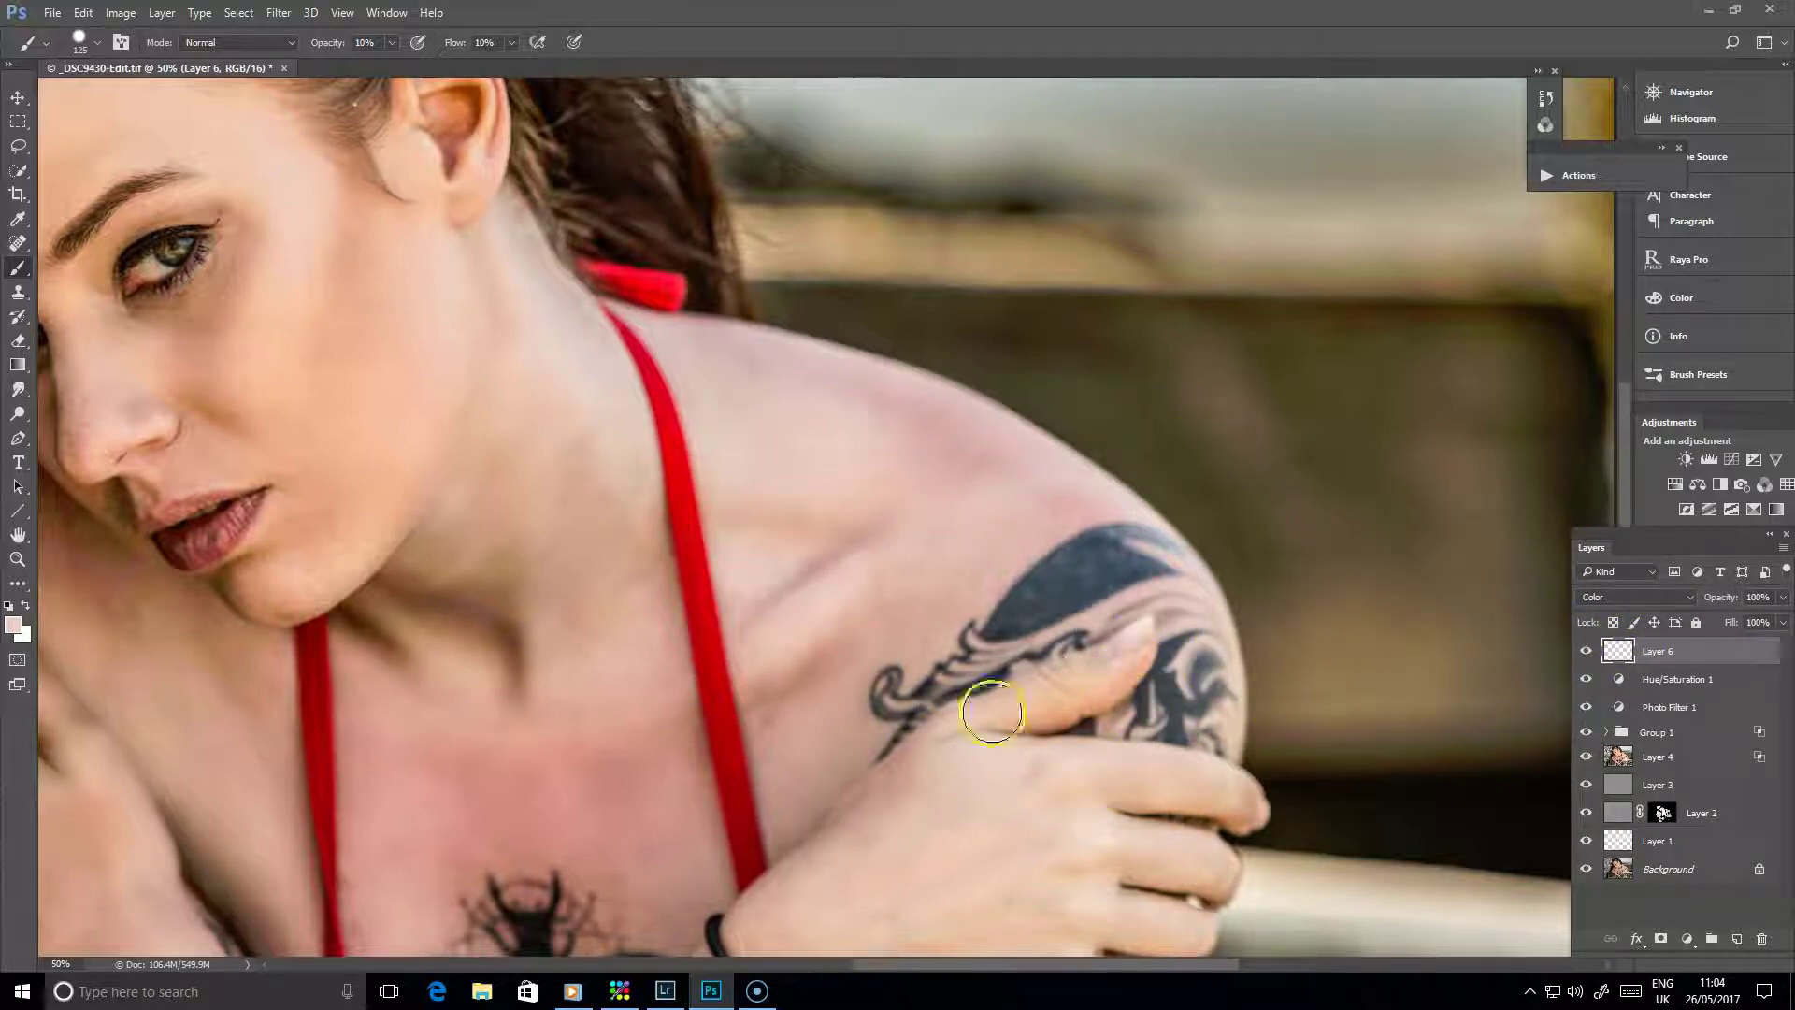
pyautogui.moveTo(789, 706); pyautogui.dragTo(908, 620)
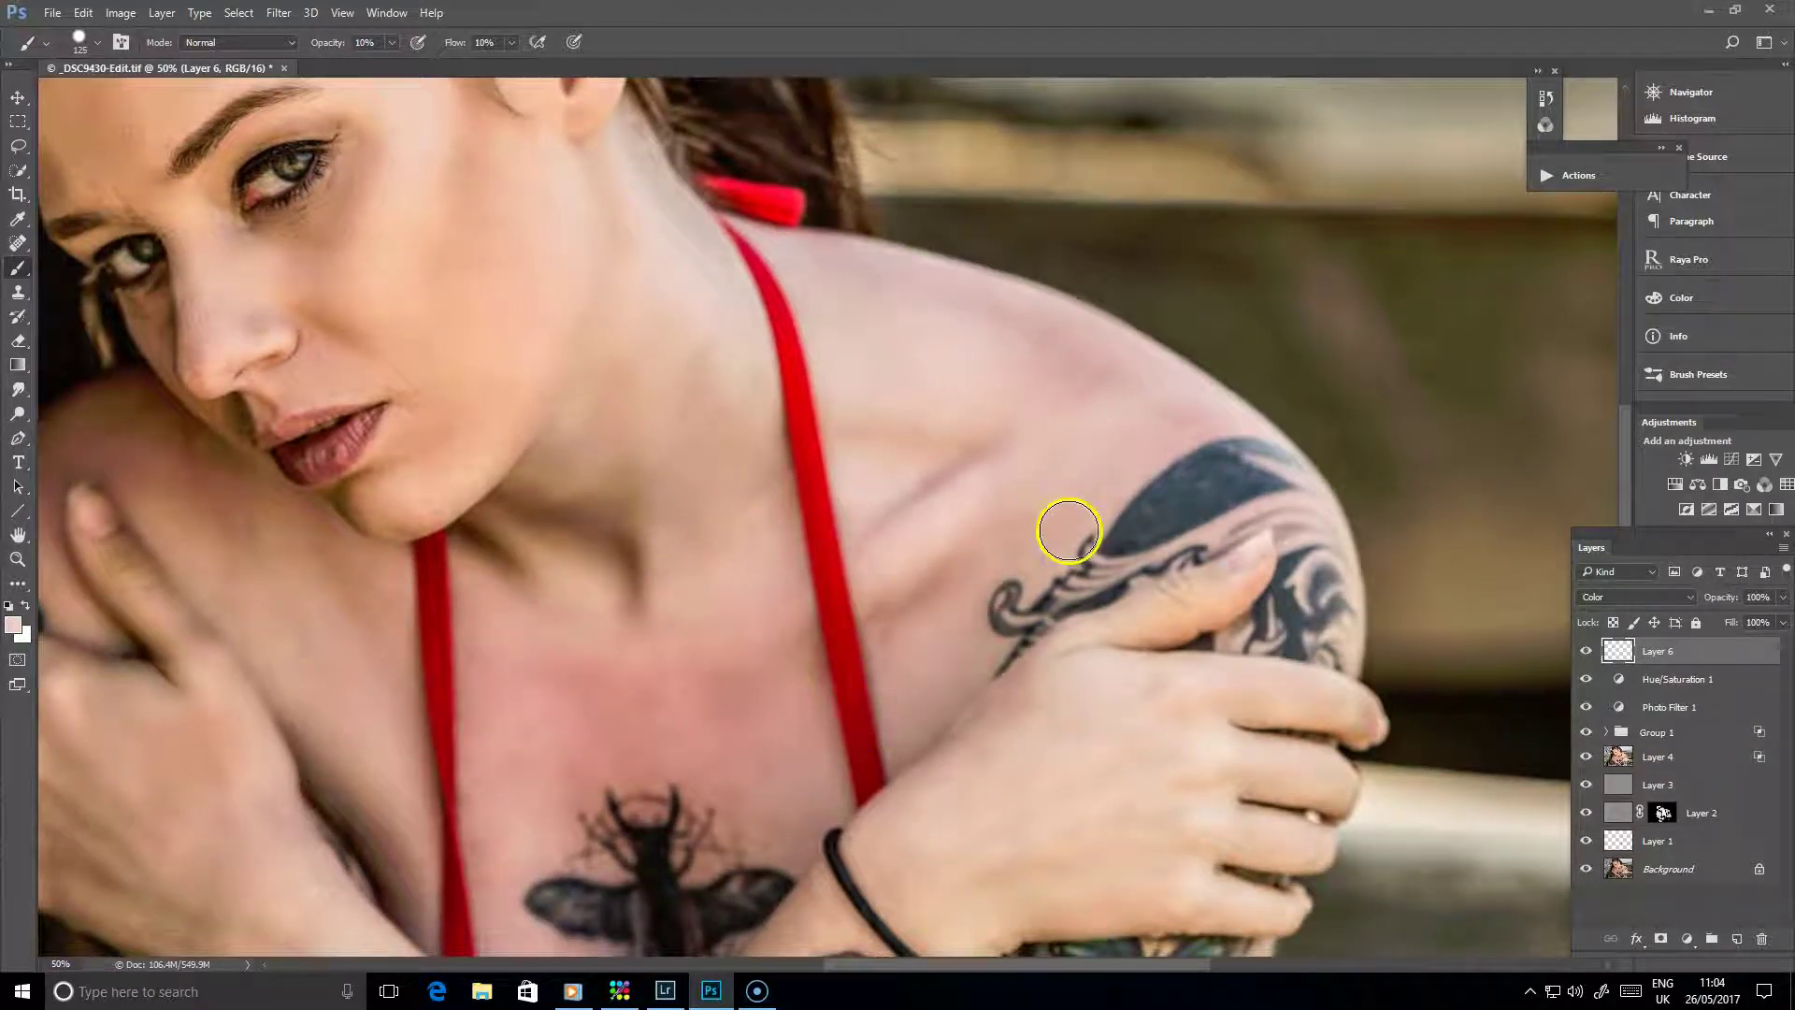
# Step: Sample nearby chest and neck skin and paint it over the red chest
pyautogui.moveTo(1063, 480)
pyautogui.mouseDown()
pyautogui.moveTo(887, 634)
pyautogui.moveTo(805, 579)
pyautogui.moveTo(647, 608)
pyautogui.moveTo(690, 642)
pyautogui.moveTo(615, 613)
pyautogui.moveTo(629, 690)
pyautogui.moveTo(542, 715)
pyautogui.moveTo(583, 760)
pyautogui.moveTo(605, 719)
pyautogui.moveTo(595, 662)
pyautogui.moveTo(782, 731)
pyautogui.moveTo(730, 566)
pyautogui.moveTo(756, 762)
pyautogui.moveTo(685, 707)
pyautogui.moveTo(662, 742)
pyautogui.mouseUp()
pyautogui.keyDown('alt'); pyautogui.click(715, 566); pyautogui.keyUp('alt')
pyautogui.keyDown('alt'); pyautogui.click(629, 649); pyautogui.keyUp('alt')
pyautogui.moveTo(634, 641)
pyautogui.mouseDown()
pyautogui.moveTo(571, 734)
pyautogui.moveTo(639, 709)
pyautogui.moveTo(625, 675)
pyautogui.moveTo(588, 750)
pyautogui.moveTo(724, 459)
pyautogui.moveTo(759, 596)
pyautogui.moveTo(723, 632)
pyautogui.moveTo(778, 709)
pyautogui.moveTo(727, 686)
pyautogui.moveTo(661, 703)
pyautogui.moveTo(577, 785)
pyautogui.moveTo(530, 685)
pyautogui.moveTo(519, 750)
pyautogui.moveTo(609, 530)
pyautogui.moveTo(550, 660)
pyautogui.mouseUp()
pyautogui.keyDown('alt'); pyautogui.click(545, 638); pyautogui.keyUp('alt')
pyautogui.moveTo(503, 722)
pyautogui.mouseDown()
pyautogui.moveTo(492, 745)
pyautogui.moveTo(749, 685)
pyautogui.moveTo(654, 513)
pyautogui.moveTo(869, 741)
pyautogui.moveTo(1043, 394)
pyautogui.mouseUp()
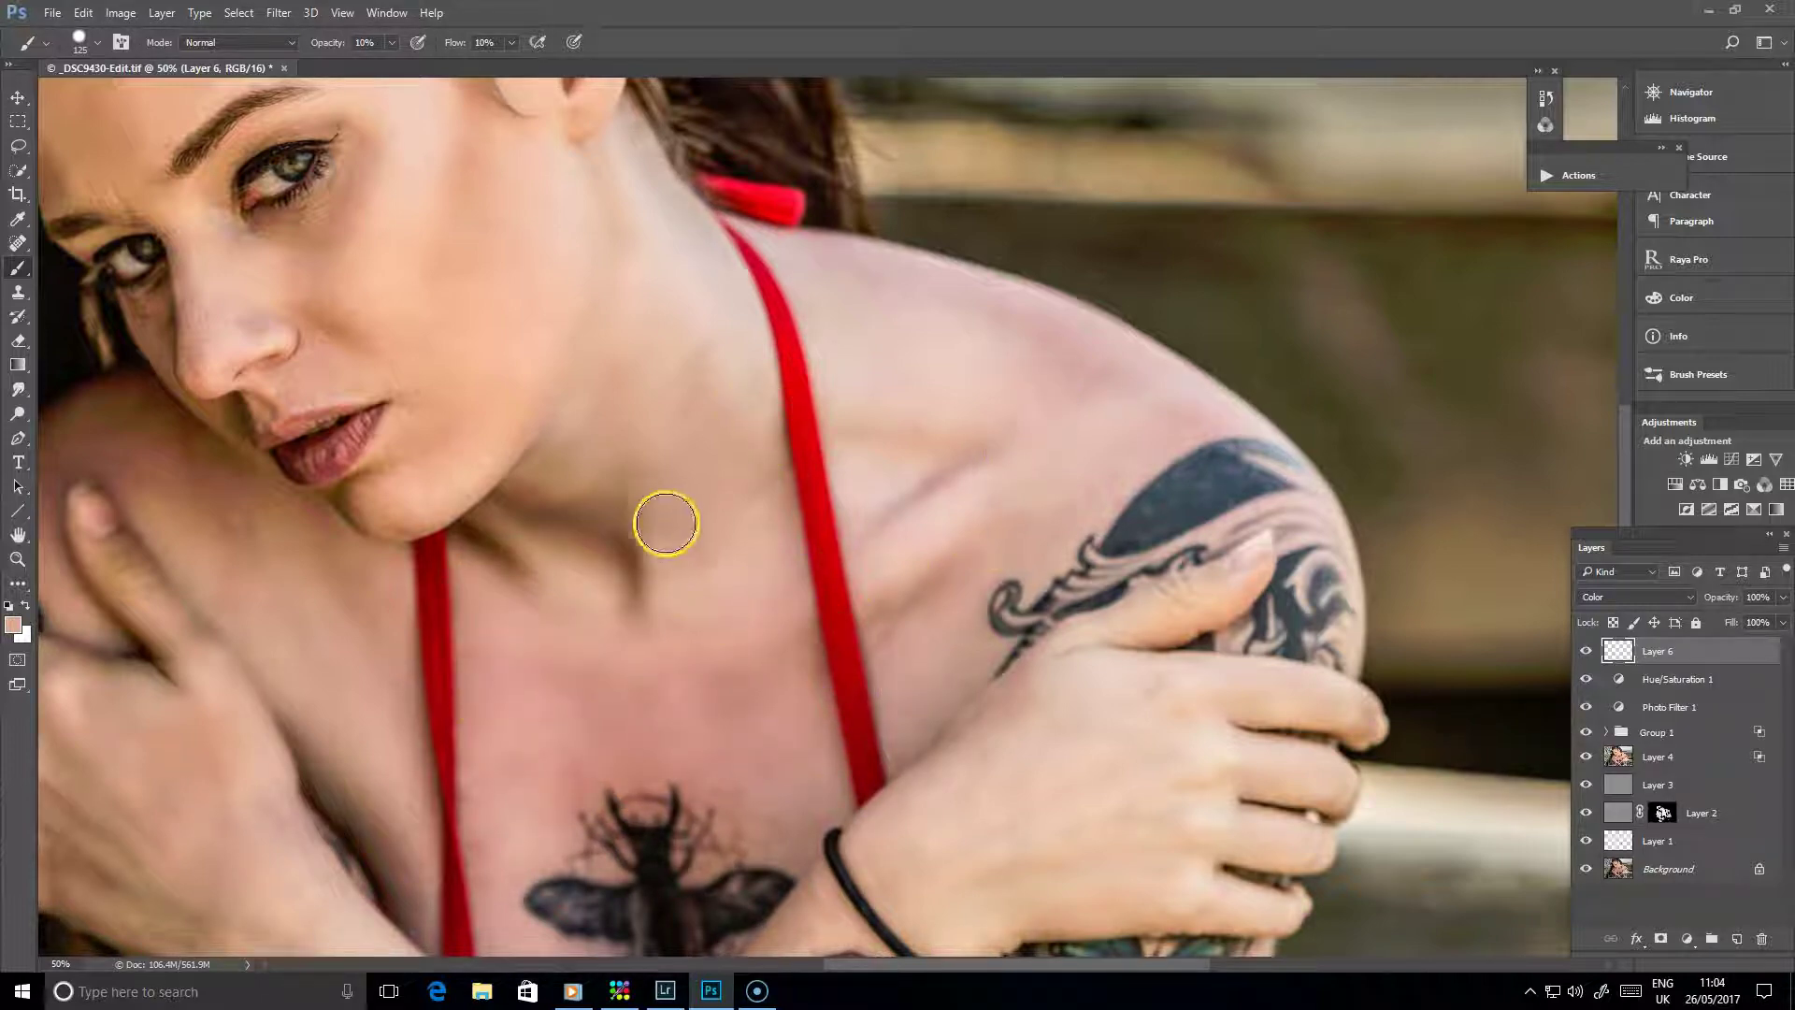
pyautogui.keyDown('alt'); pyautogui.click(603, 565); pyautogui.keyUp('alt')
pyautogui.moveTo(479, 858)
pyautogui.mouseDown()
pyautogui.moveTo(593, 770)
pyautogui.moveTo(776, 798)
pyautogui.moveTo(802, 754)
pyautogui.mouseUp()
pyautogui.keyDown('alt'); pyautogui.click(745, 566); pyautogui.keyUp('alt')
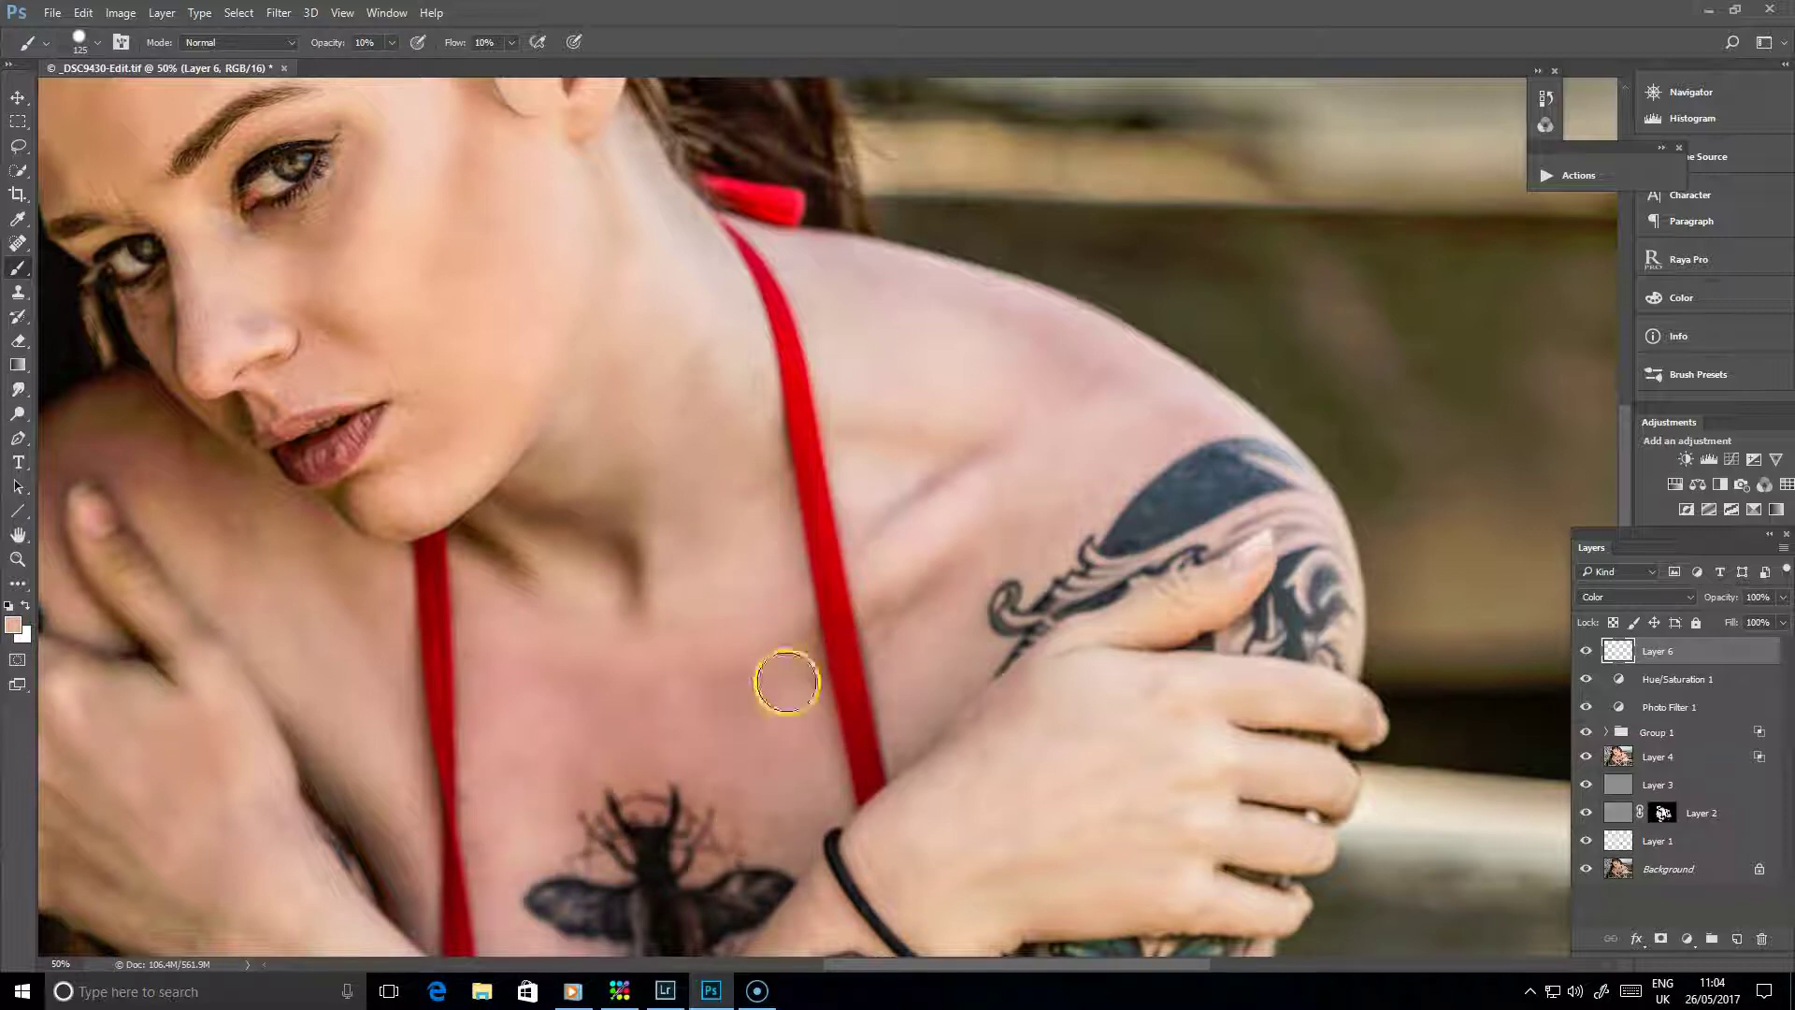
pyautogui.moveTo(785, 681)
pyautogui.mouseDown()
pyautogui.moveTo(722, 678)
pyautogui.moveTo(626, 750)
pyautogui.moveTo(652, 691)
pyautogui.moveTo(781, 605)
pyautogui.mouseUp()
# Step: Keep painting tones sampled left of the strap across the chest toward the tattoo
pyautogui.moveTo(965, 631); pyautogui.dragTo(942, 552)
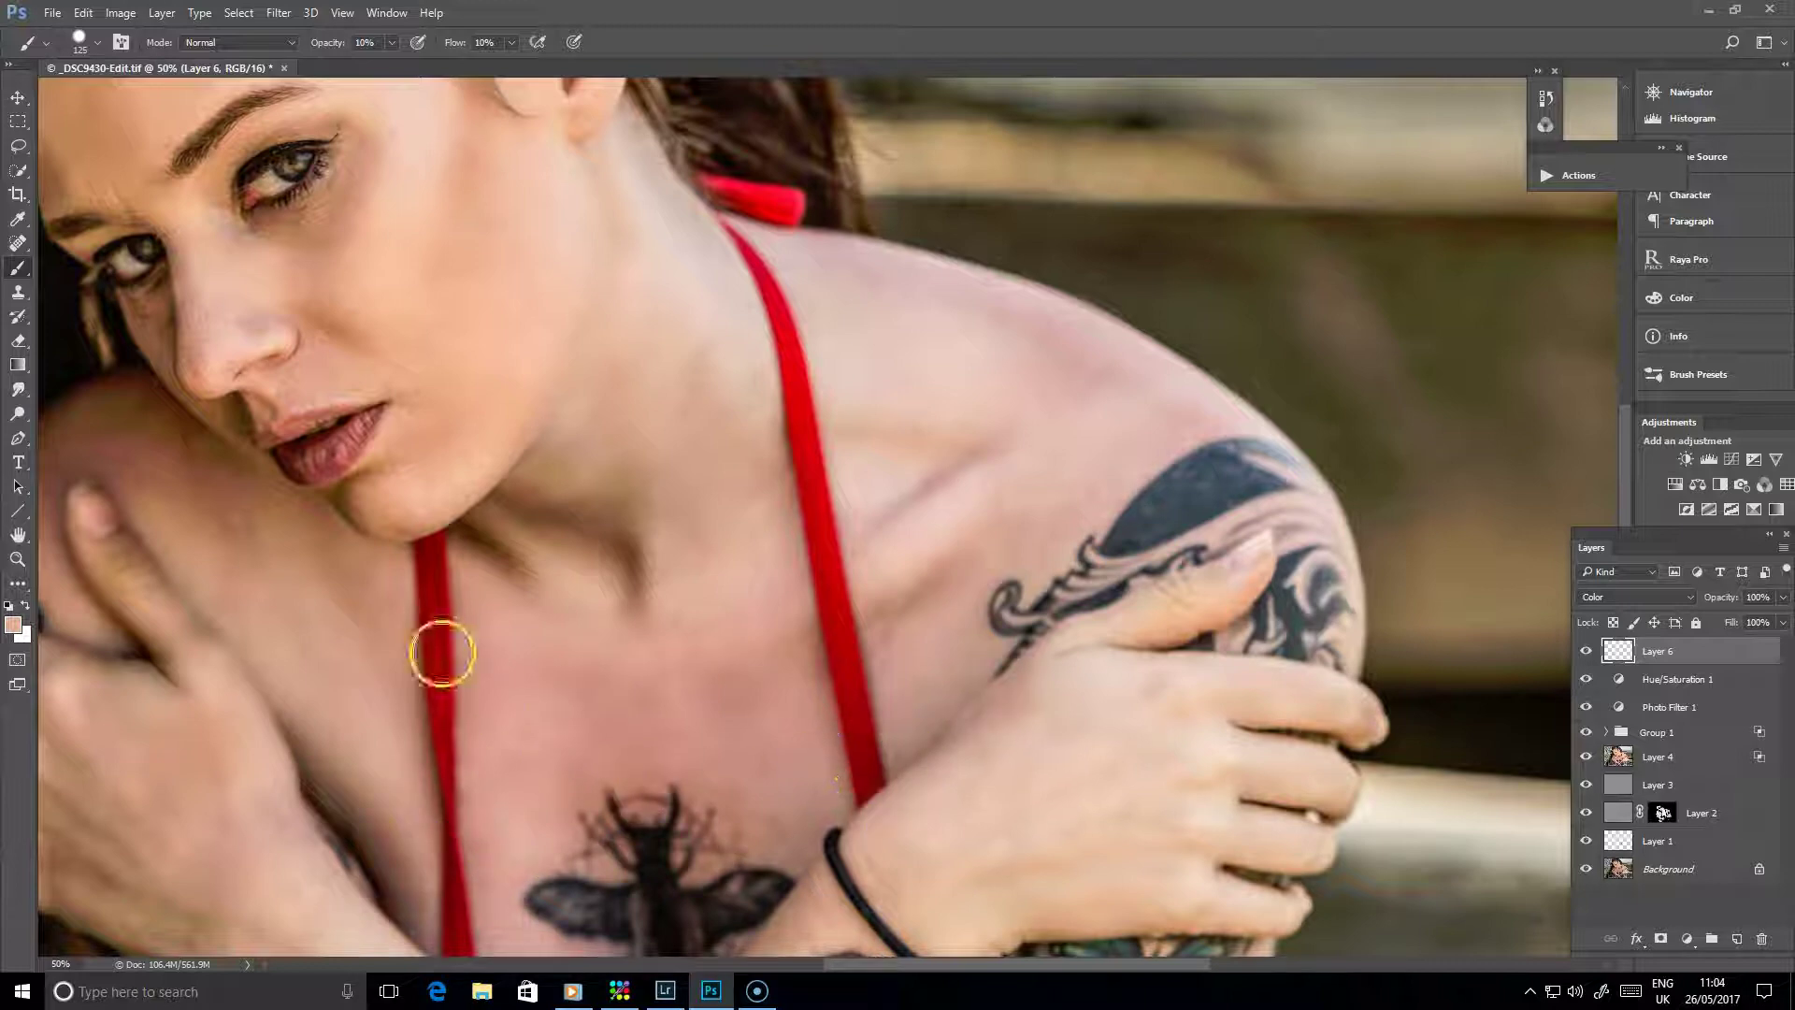
pyautogui.keyDown('alt'); pyautogui.click(600, 607); pyautogui.keyUp('alt')
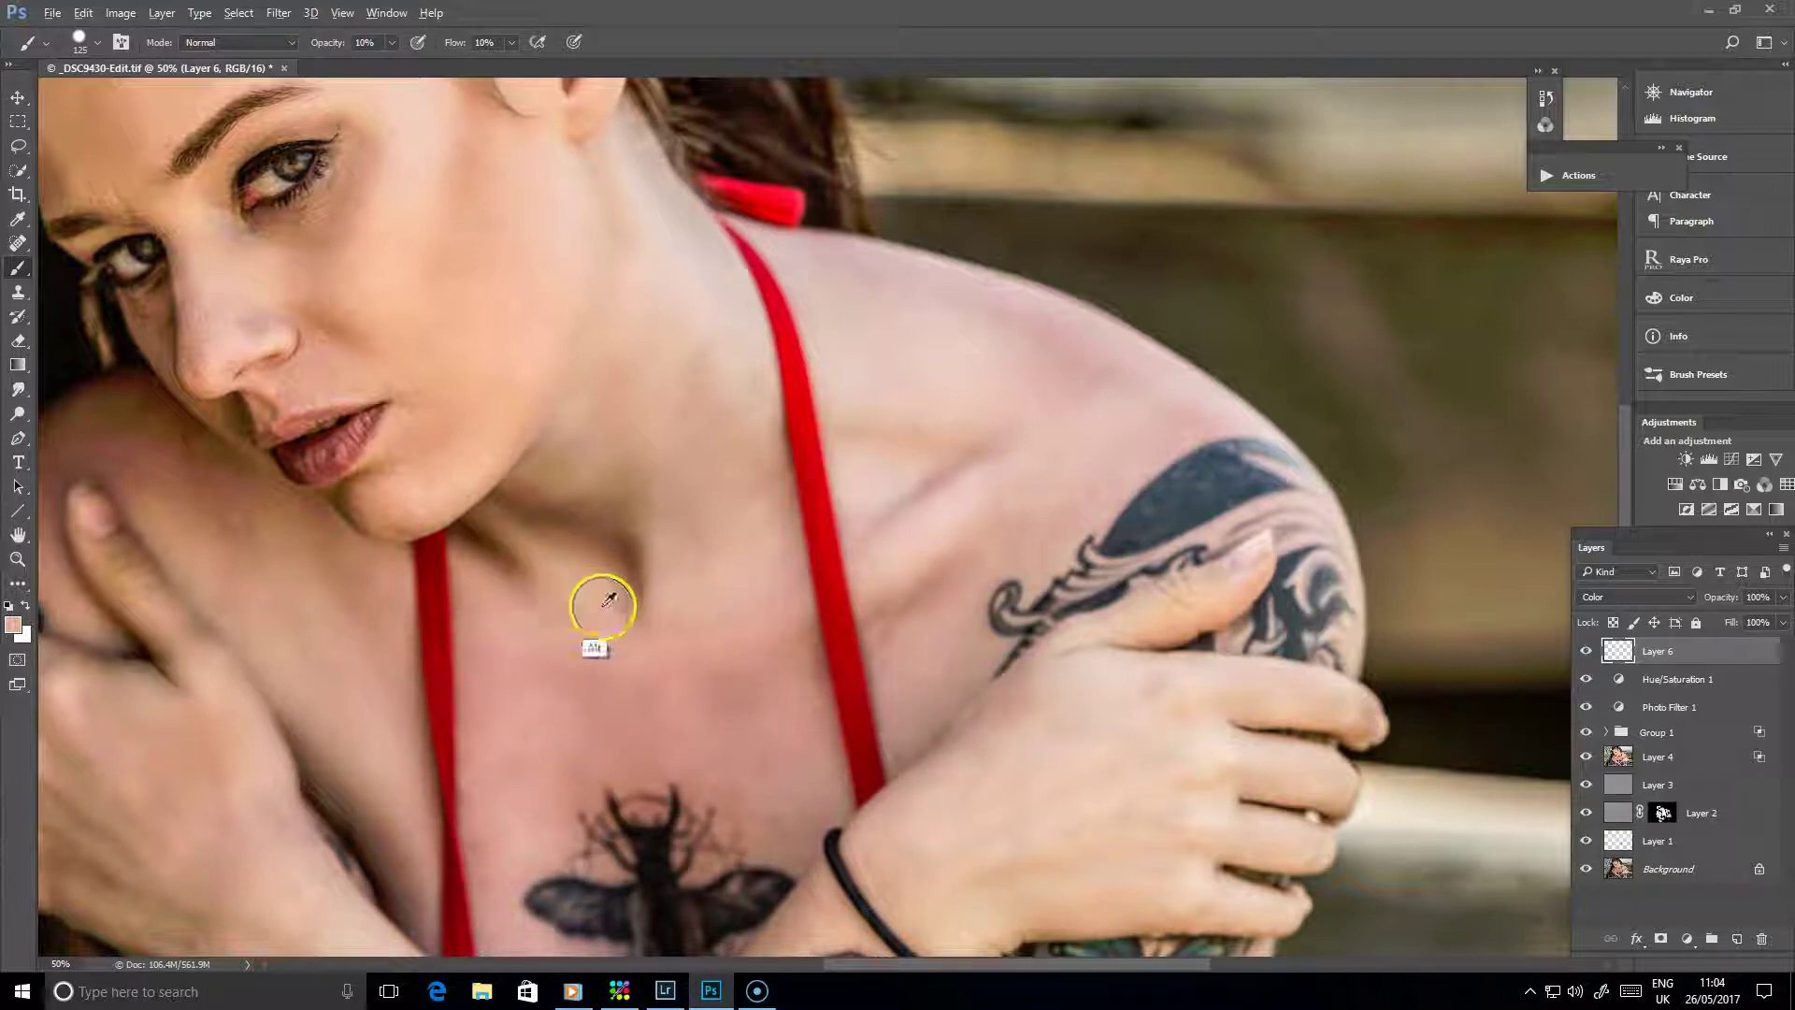
pyautogui.moveTo(507, 701)
pyautogui.mouseDown()
pyautogui.moveTo(661, 734)
pyautogui.moveTo(678, 782)
pyautogui.moveTo(598, 747)
pyautogui.moveTo(610, 789)
pyautogui.moveTo(596, 706)
pyautogui.moveTo(554, 701)
pyautogui.moveTo(650, 740)
pyautogui.moveTo(751, 737)
pyautogui.moveTo(757, 826)
pyautogui.moveTo(775, 818)
pyautogui.moveTo(642, 752)
pyautogui.moveTo(580, 679)
pyautogui.moveTo(686, 709)
pyautogui.moveTo(712, 520)
pyautogui.moveTo(719, 716)
pyautogui.moveTo(606, 795)
pyautogui.moveTo(650, 720)
pyautogui.moveTo(687, 698)
pyautogui.moveTo(552, 692)
pyautogui.moveTo(553, 758)
pyautogui.moveTo(680, 714)
pyautogui.moveTo(698, 776)
pyautogui.moveTo(790, 762)
pyautogui.moveTo(796, 643)
pyautogui.moveTo(785, 788)
pyautogui.mouseUp()
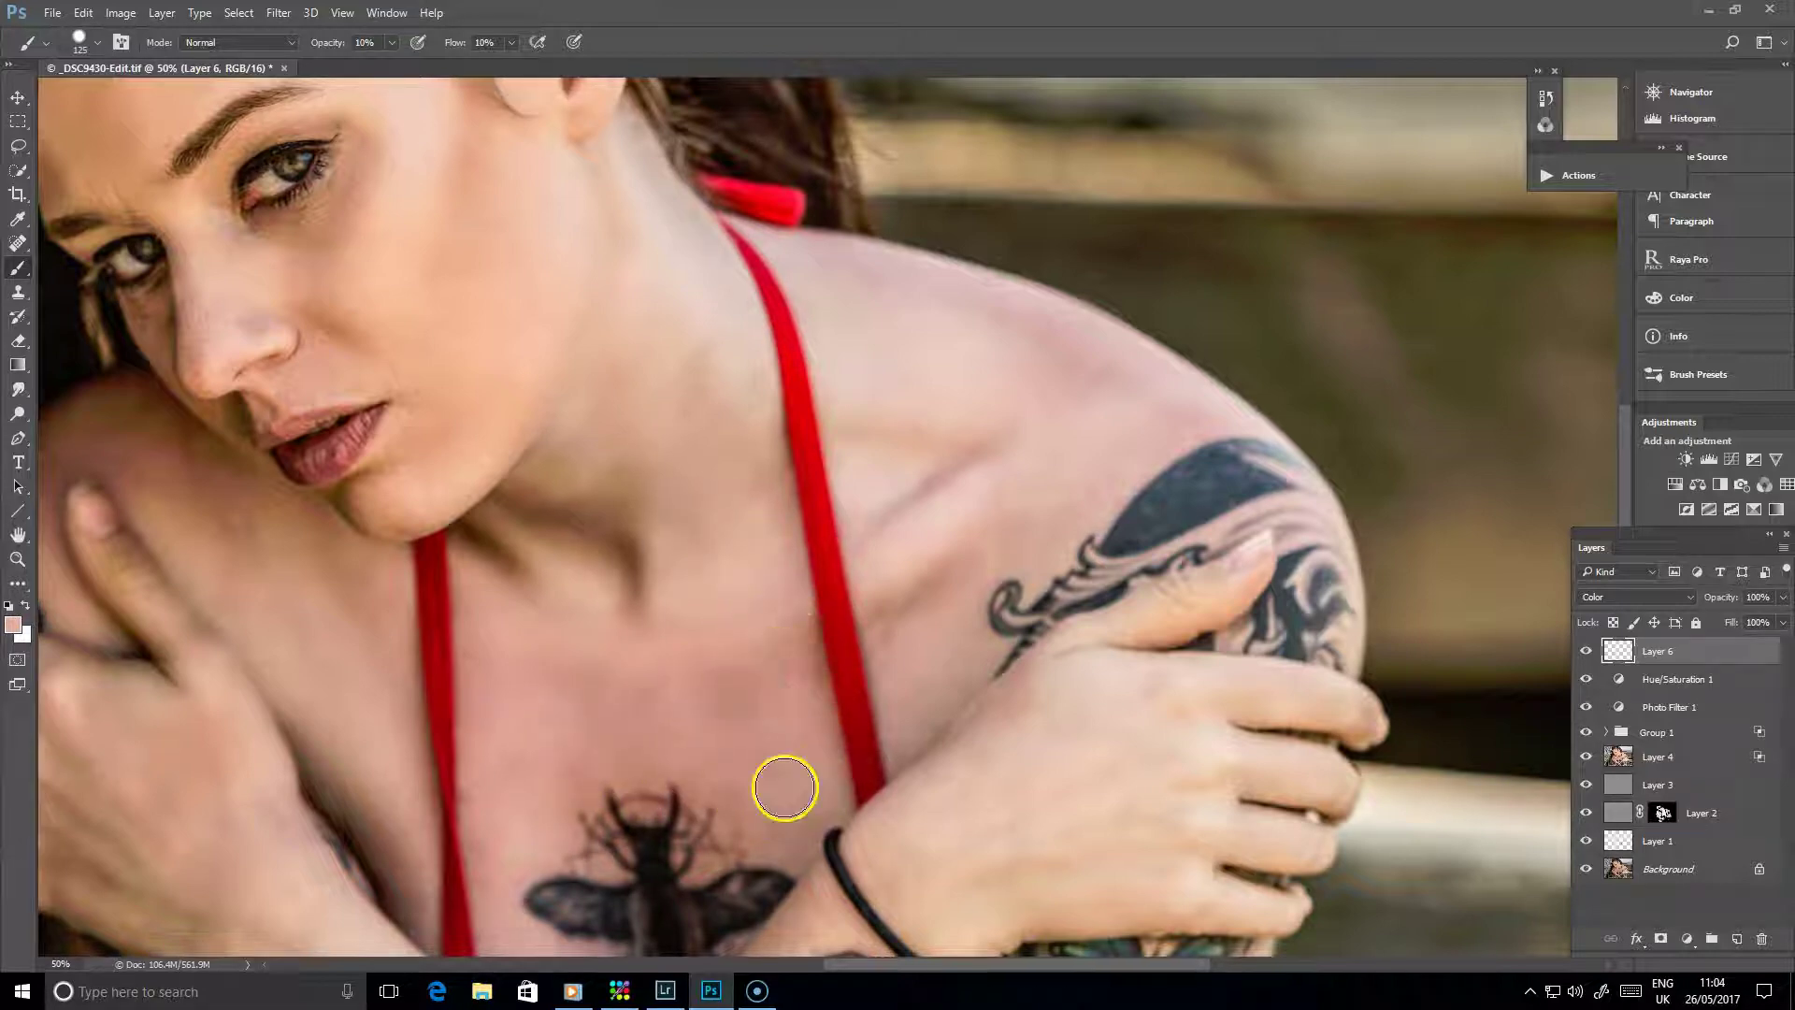
pyautogui.moveTo(734, 725)
pyautogui.mouseDown()
pyautogui.moveTo(640, 732)
pyautogui.moveTo(595, 674)
pyautogui.moveTo(593, 764)
pyautogui.moveTo(670, 721)
pyautogui.moveTo(623, 667)
pyautogui.moveTo(577, 752)
pyautogui.moveTo(323, 587)
pyautogui.moveTo(344, 697)
pyautogui.moveTo(364, 576)
pyautogui.moveTo(804, 746)
pyautogui.mouseUp()
pyautogui.keyDown('alt'); pyautogui.click(378, 587); pyautogui.keyUp('alt')
pyautogui.keyDown('alt'); pyautogui.click(351, 595); pyautogui.keyUp('alt')
pyautogui.moveTo(584, 674)
pyautogui.mouseDown()
pyautogui.moveTo(566, 758)
pyautogui.moveTo(497, 743)
pyautogui.moveTo(603, 734)
pyautogui.moveTo(500, 862)
pyautogui.mouseUp()
pyautogui.keyDown('alt'); pyautogui.click(361, 593); pyautogui.keyUp('alt')
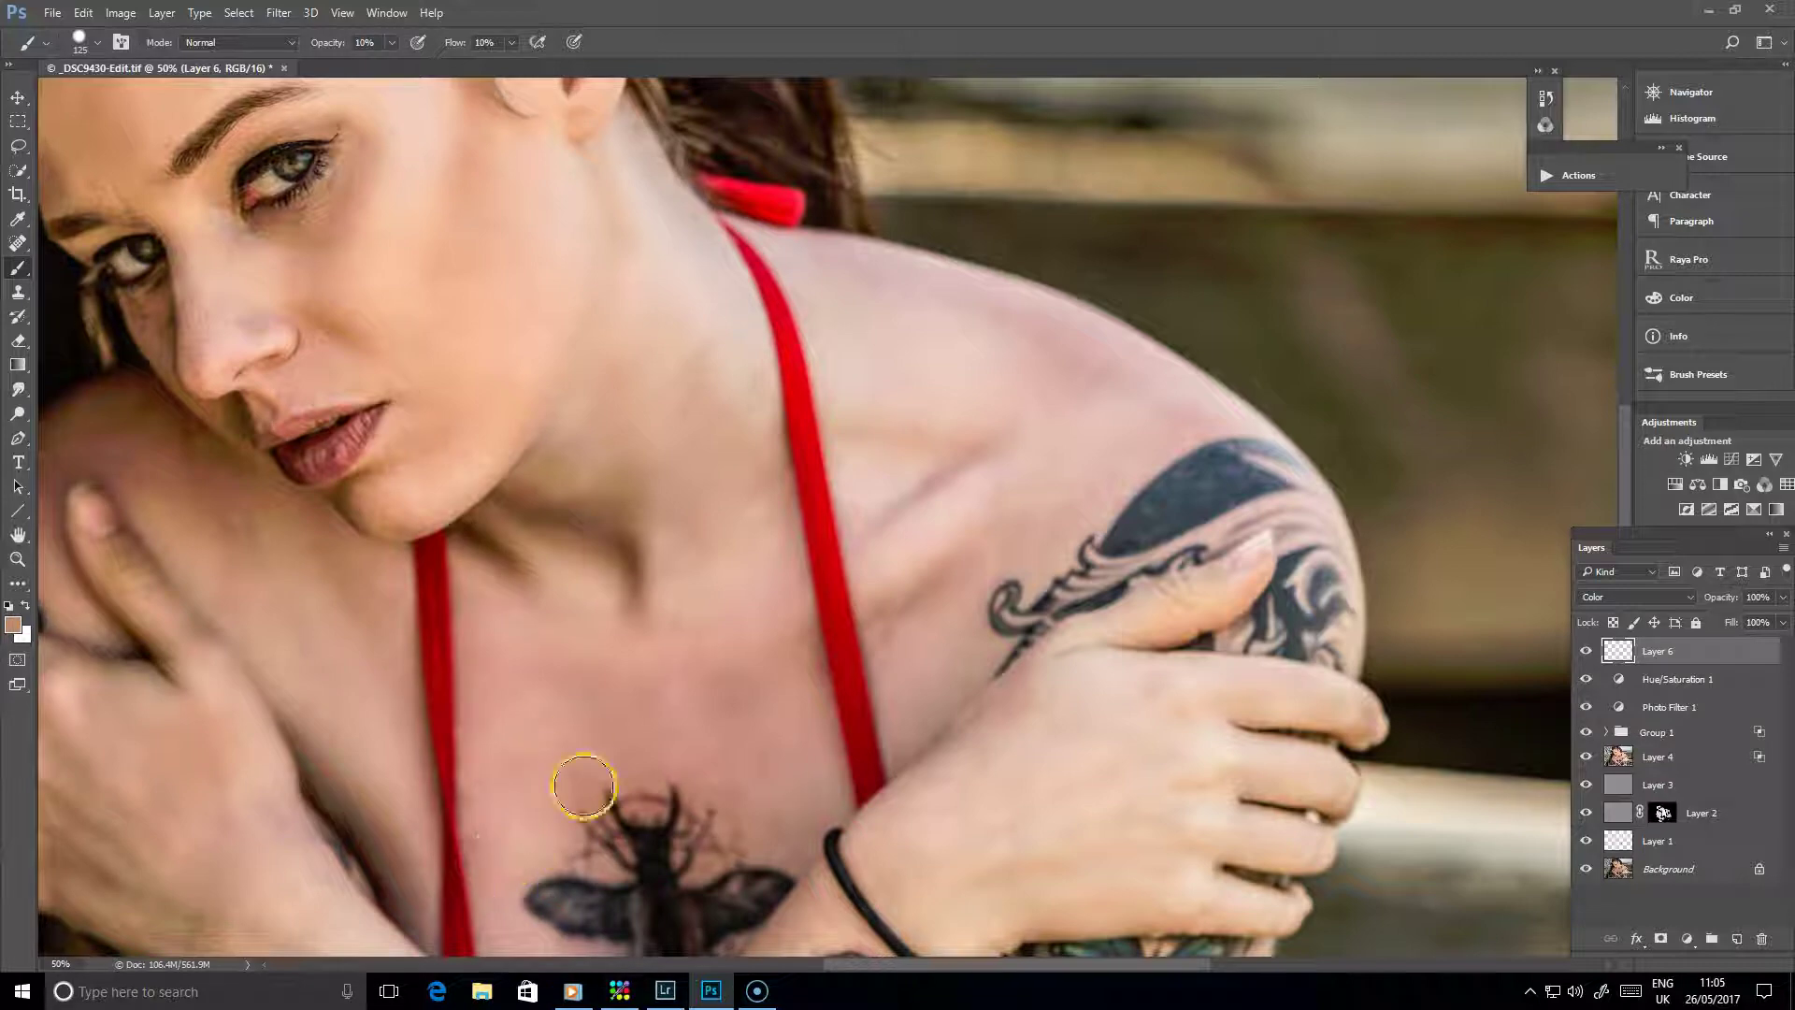
pyautogui.keyDown('alt'); pyautogui.click(387, 643); pyautogui.keyUp('alt')
pyautogui.moveTo(617, 661)
pyautogui.mouseDown()
pyautogui.moveTo(688, 688)
pyautogui.moveTo(588, 708)
pyautogui.moveTo(718, 709)
pyautogui.moveTo(788, 768)
pyautogui.moveTo(505, 751)
pyautogui.mouseUp()
# Step: Paint lighter and darker sampled tones over the upper chest to reduce pinkness
pyautogui.keyDown('alt'); pyautogui.click(378, 629); pyautogui.keyUp('alt')
pyautogui.moveTo(701, 599)
pyautogui.mouseDown()
pyautogui.moveTo(812, 682)
pyautogui.moveTo(795, 781)
pyautogui.mouseUp()
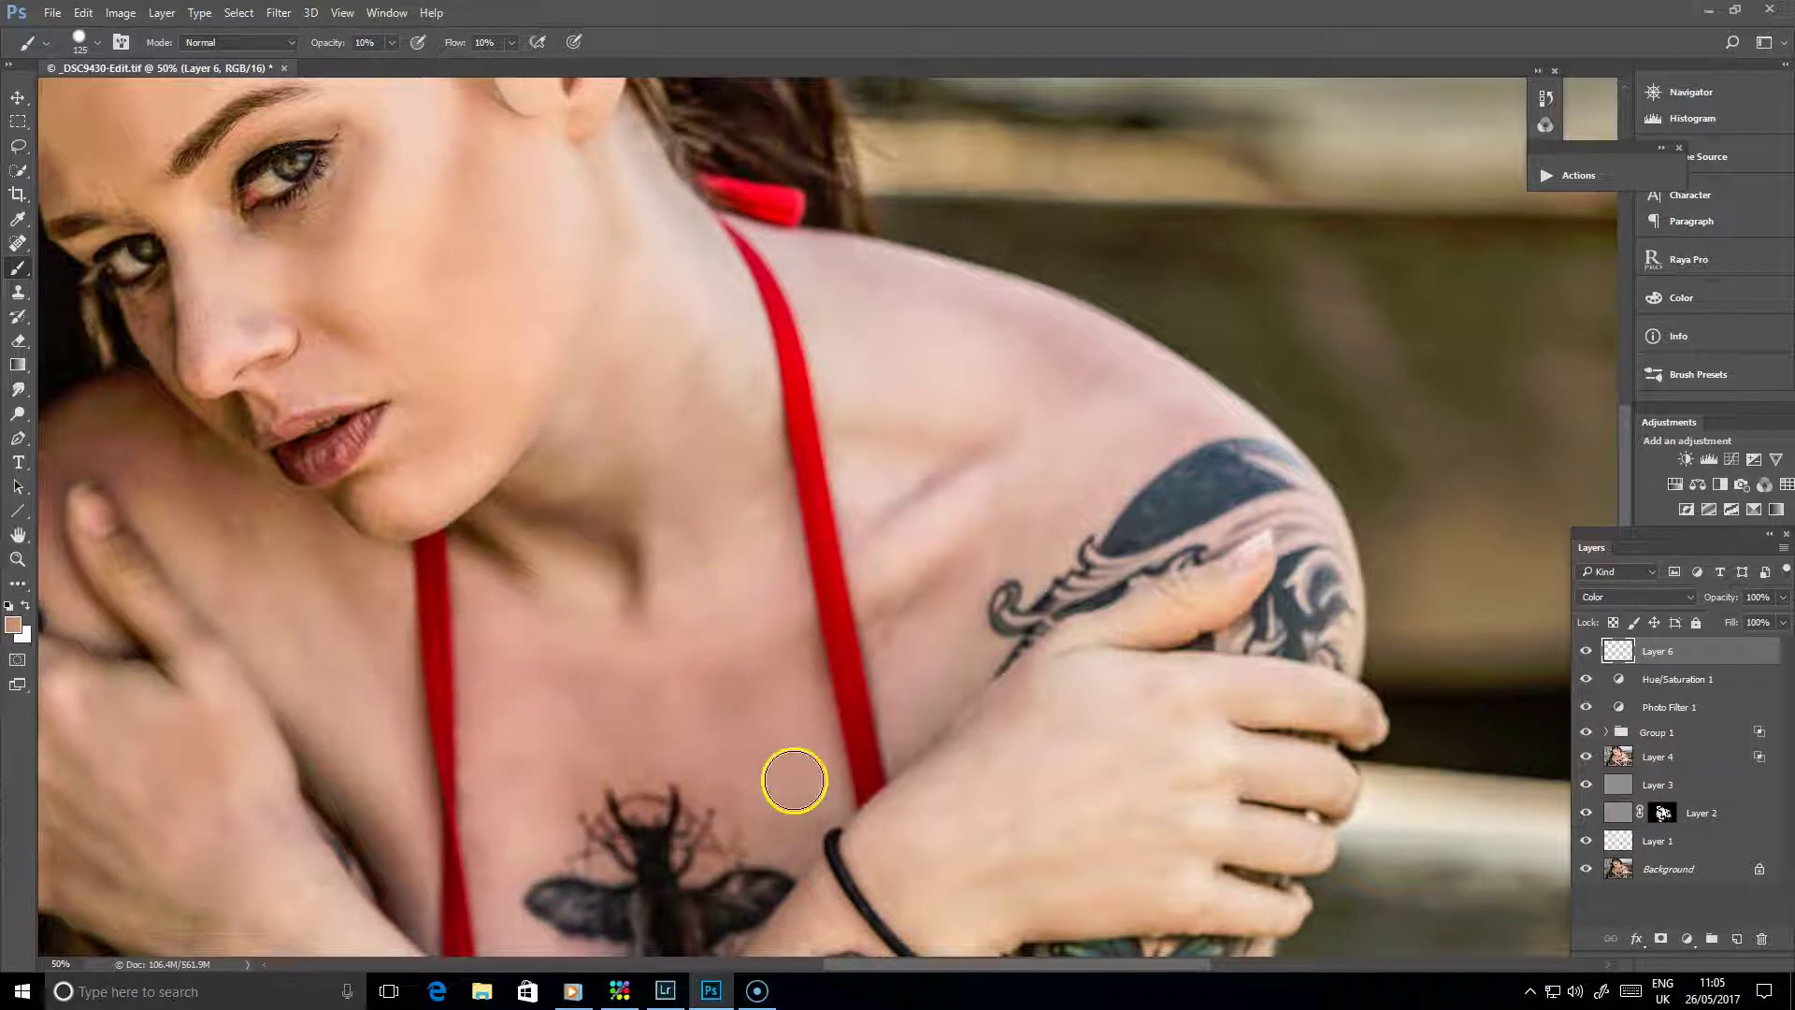
pyautogui.keyDown('alt'); pyautogui.click(520, 639); pyautogui.keyUp('alt')
pyautogui.moveTo(581, 684)
pyautogui.mouseDown()
pyautogui.moveTo(564, 673)
pyautogui.moveTo(670, 620)
pyautogui.mouseUp()
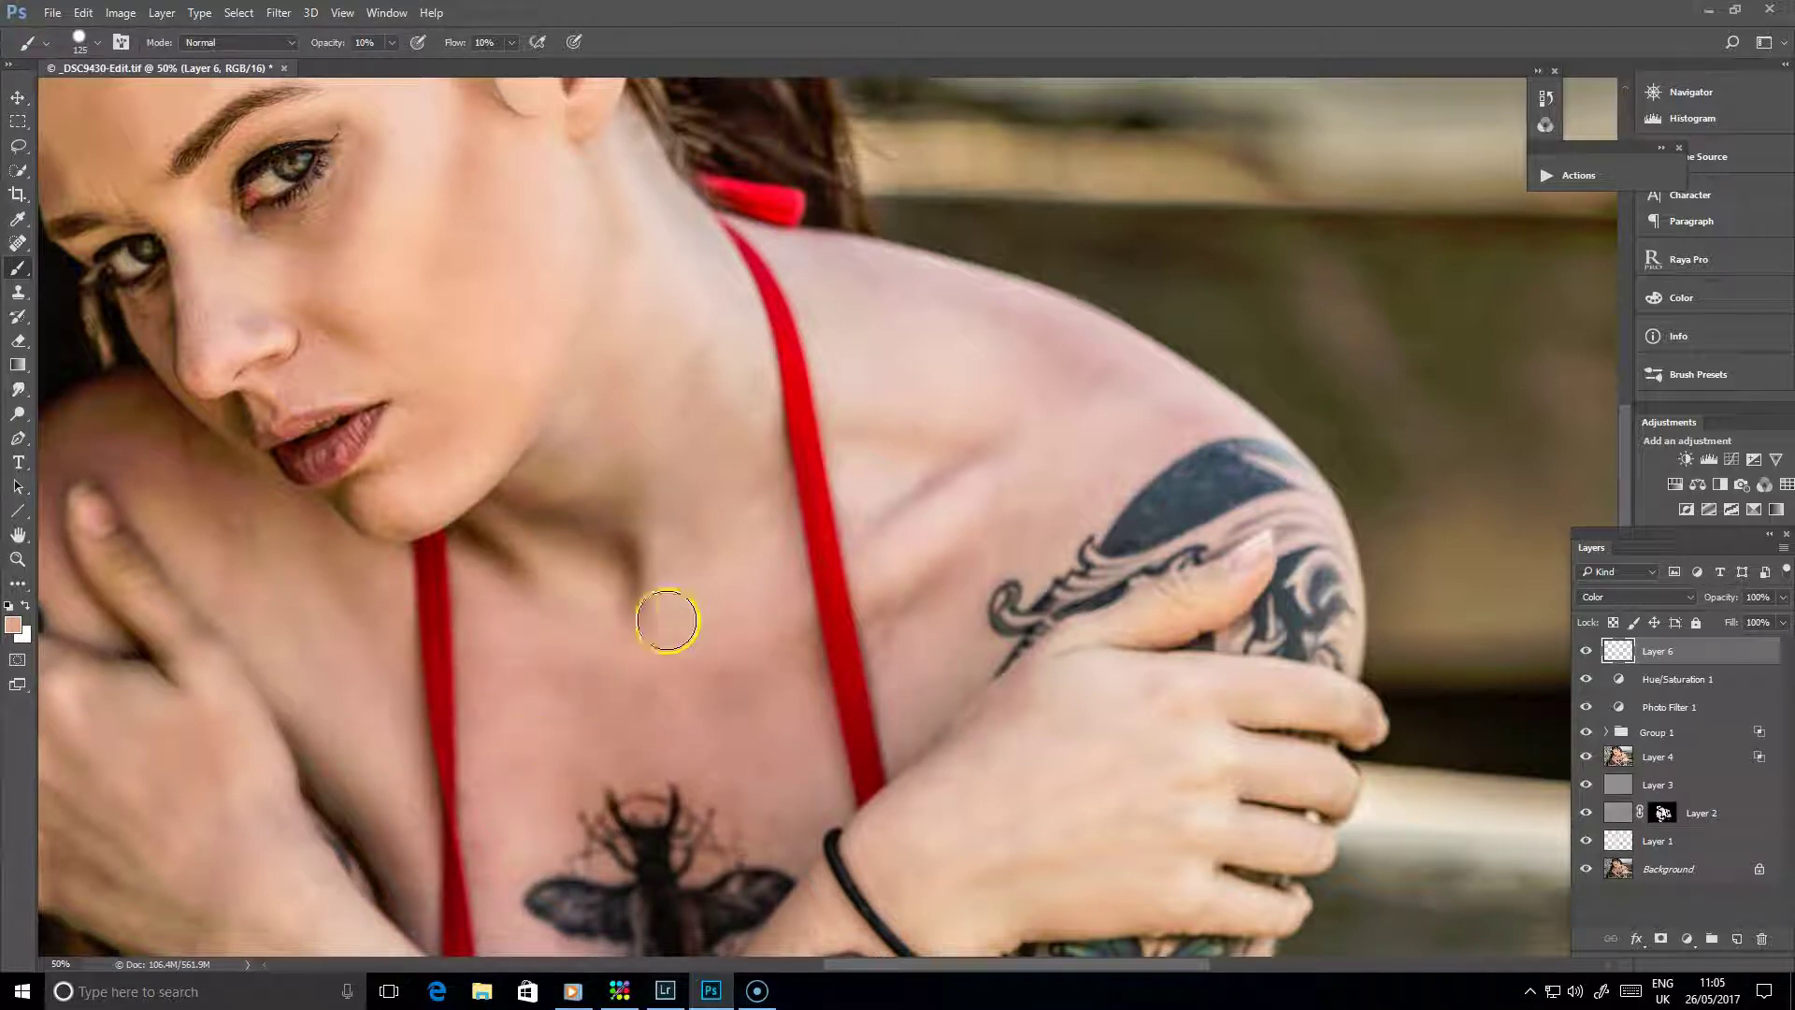
pyautogui.keyDown('alt'); pyautogui.click(511, 621); pyautogui.keyUp('alt')
pyautogui.moveTo(587, 676)
pyautogui.mouseDown()
pyautogui.moveTo(579, 738)
pyautogui.moveTo(721, 656)
pyautogui.moveTo(804, 758)
pyautogui.moveTo(755, 588)
pyautogui.mouseUp()
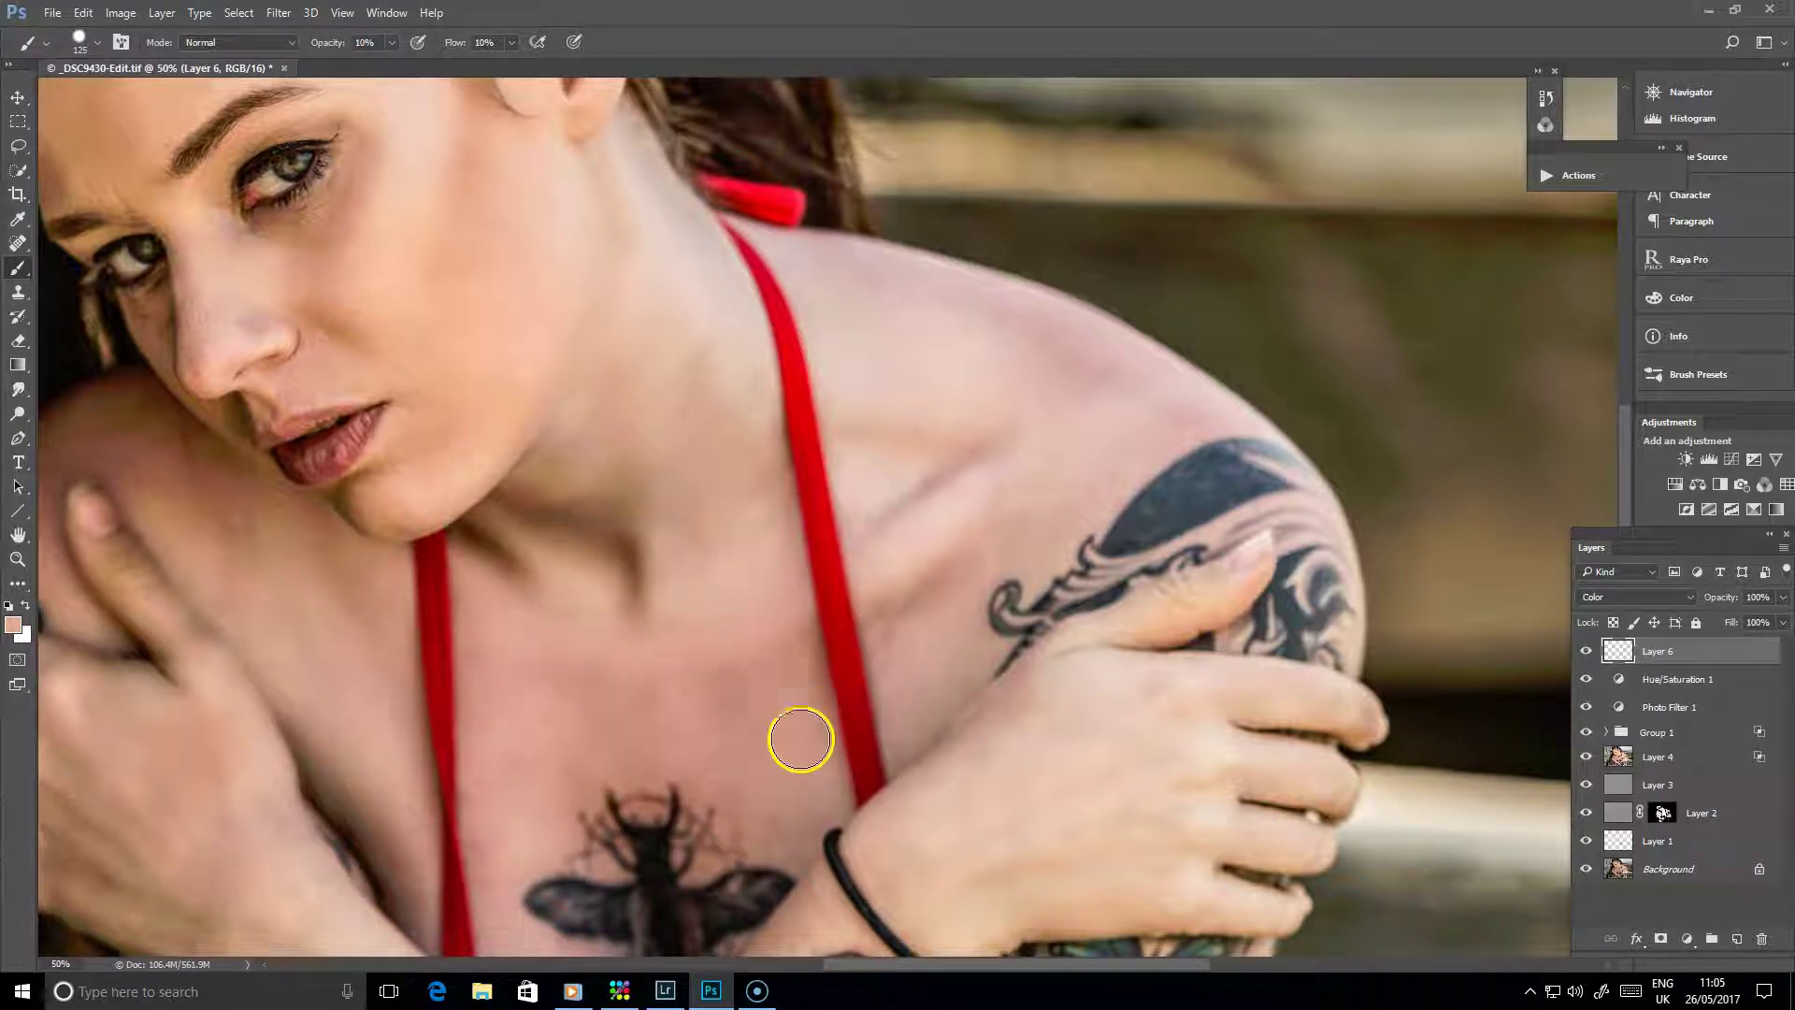
pyautogui.moveTo(801, 739)
pyautogui.mouseDown()
pyautogui.moveTo(756, 776)
pyautogui.moveTo(810, 814)
pyautogui.mouseUp()
pyautogui.keyDown('alt'); pyautogui.click(830, 729); pyautogui.keyUp('alt')
pyautogui.moveTo(753, 751); pyautogui.dragTo(732, 783)
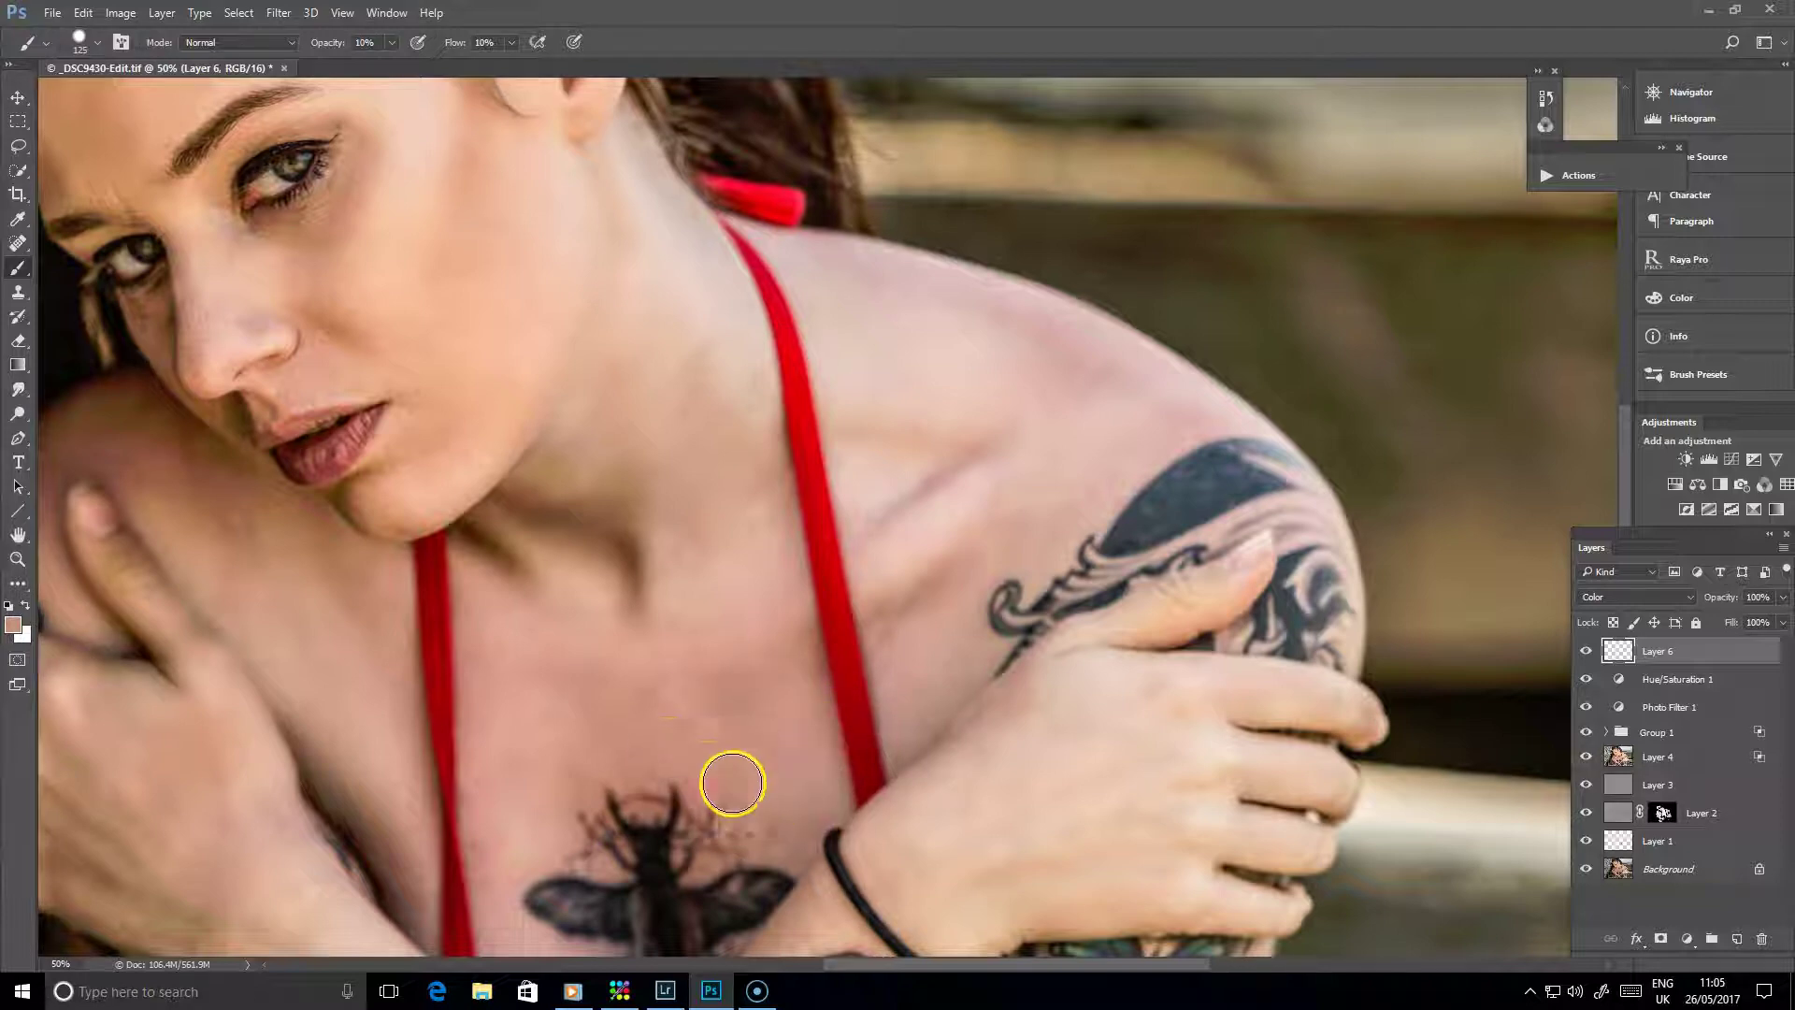
# Step: Compare the colour layer, then add Layer 7 and select the Healing Brush at size 20
pyautogui.click(1586, 653)
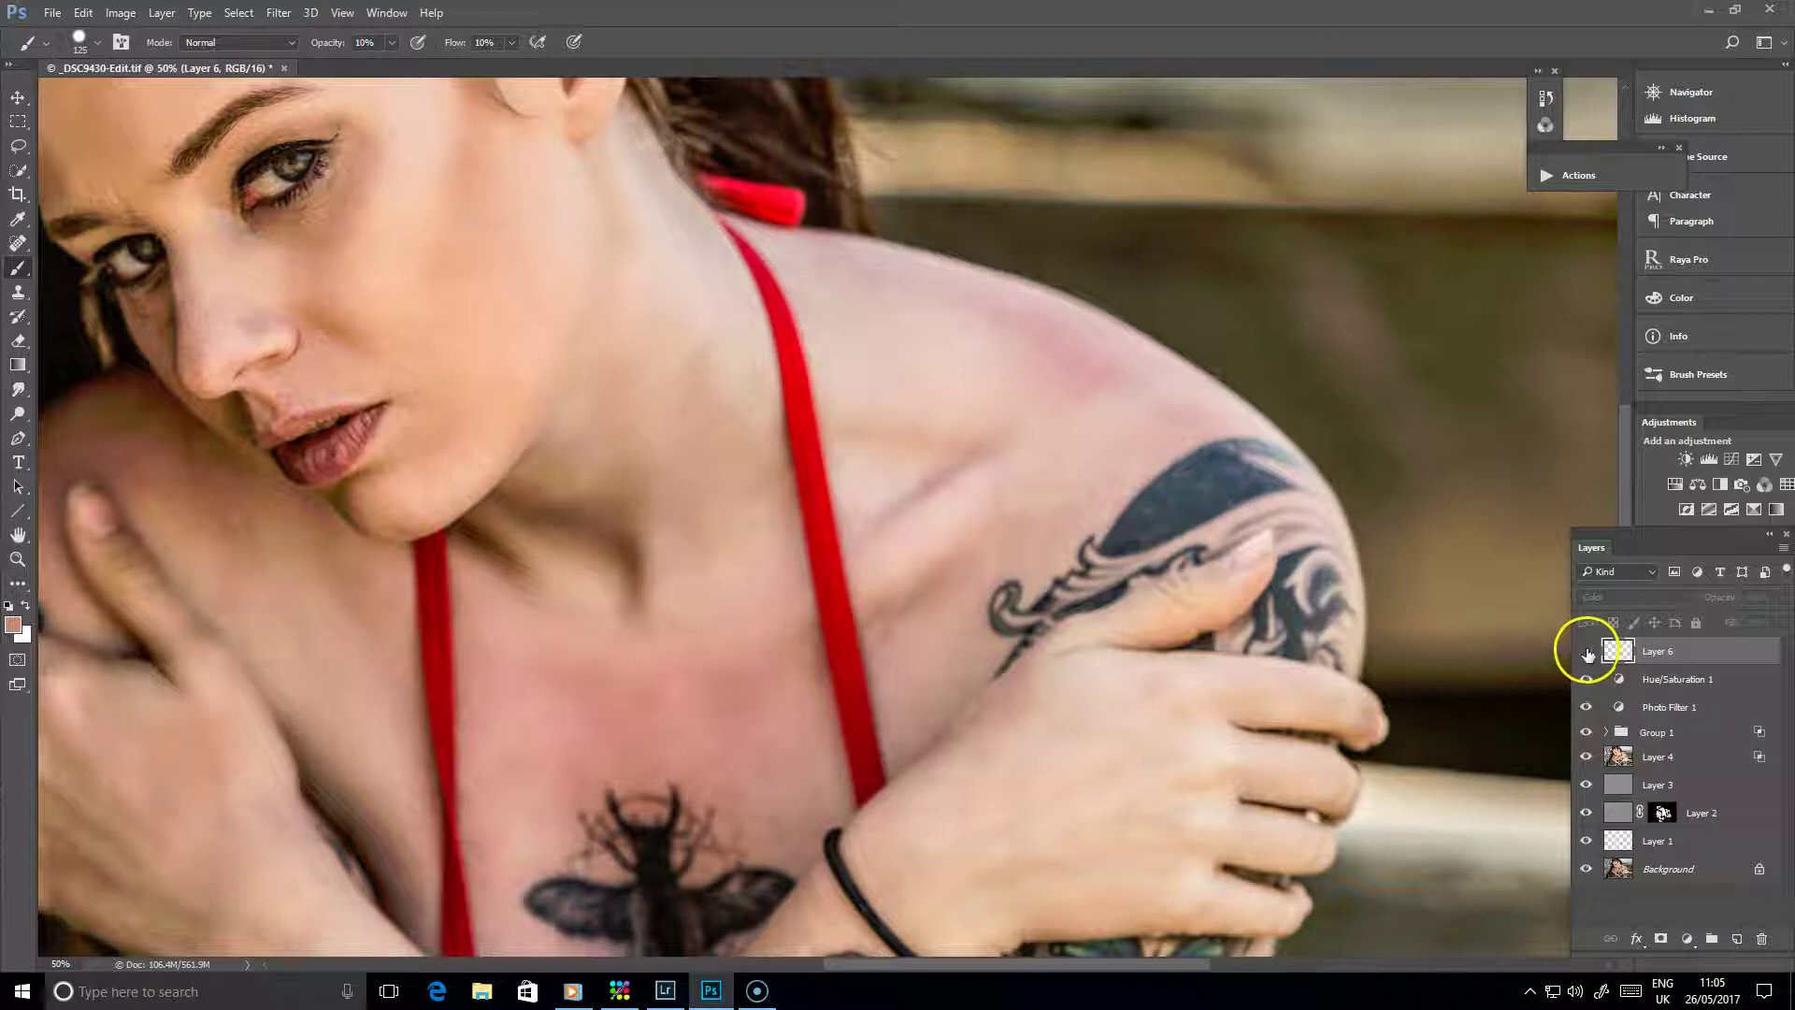
pyautogui.click(1588, 652)
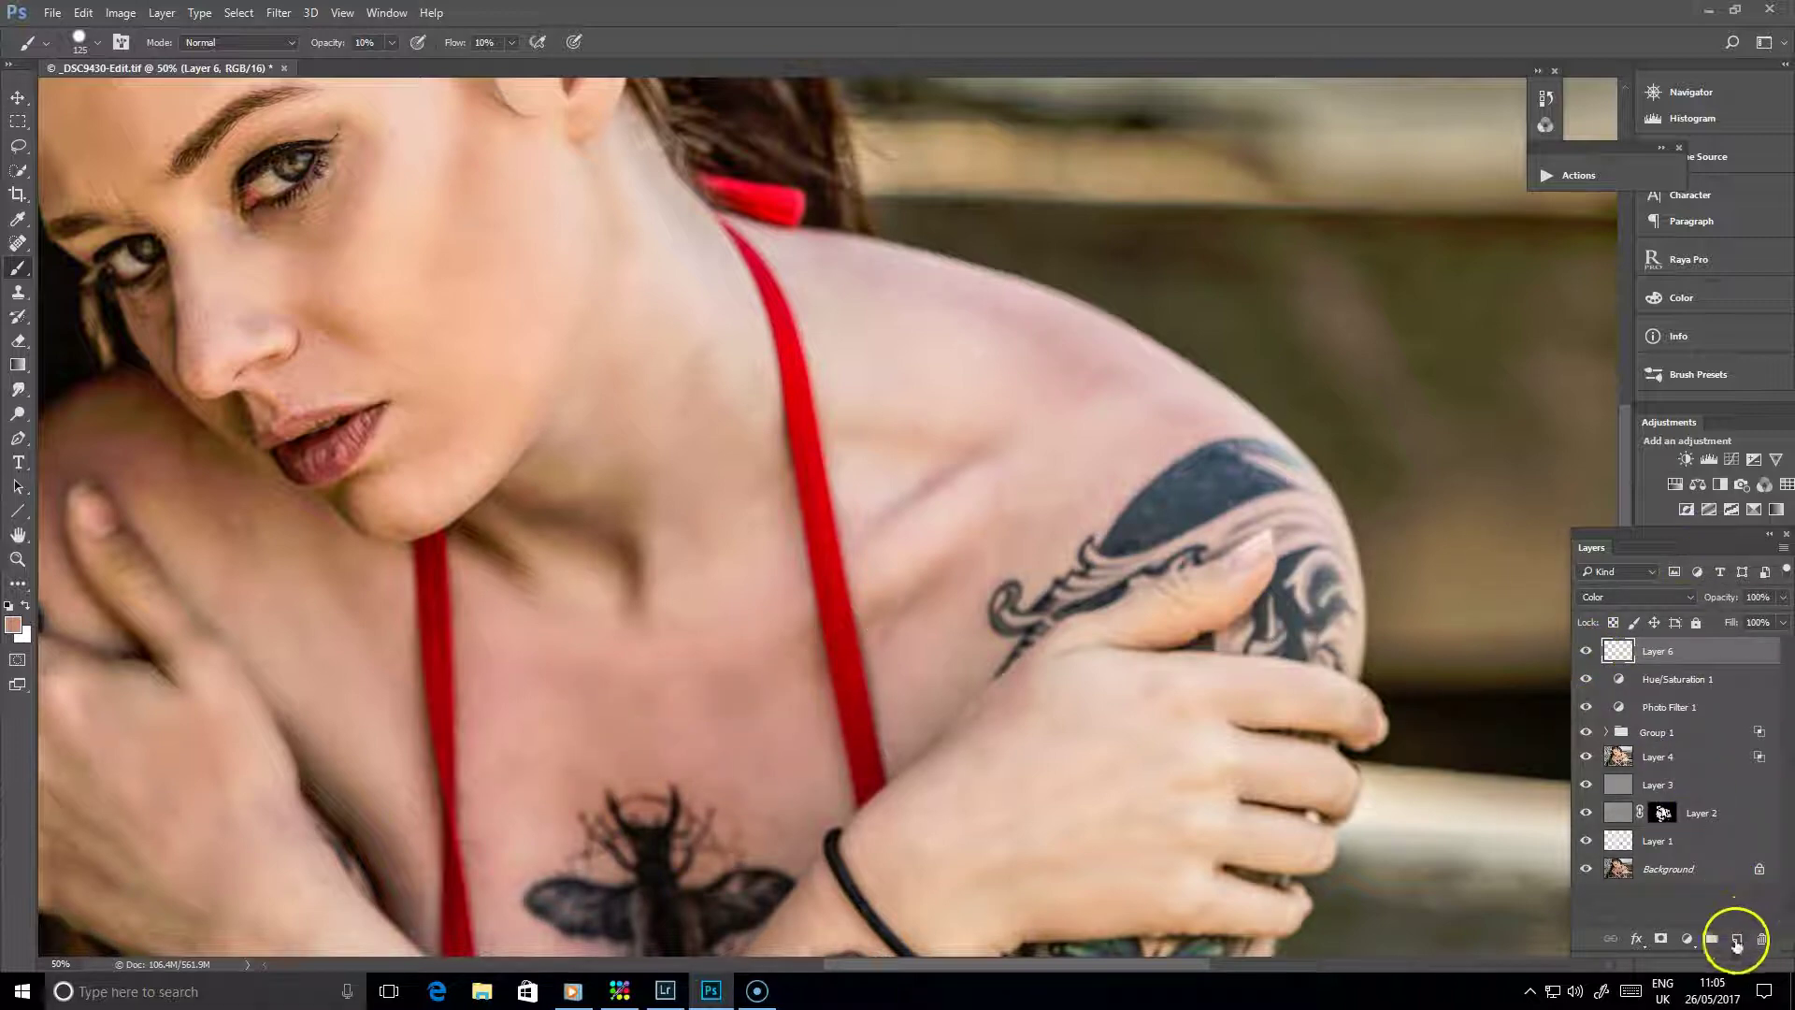
pyautogui.click(1736, 940)
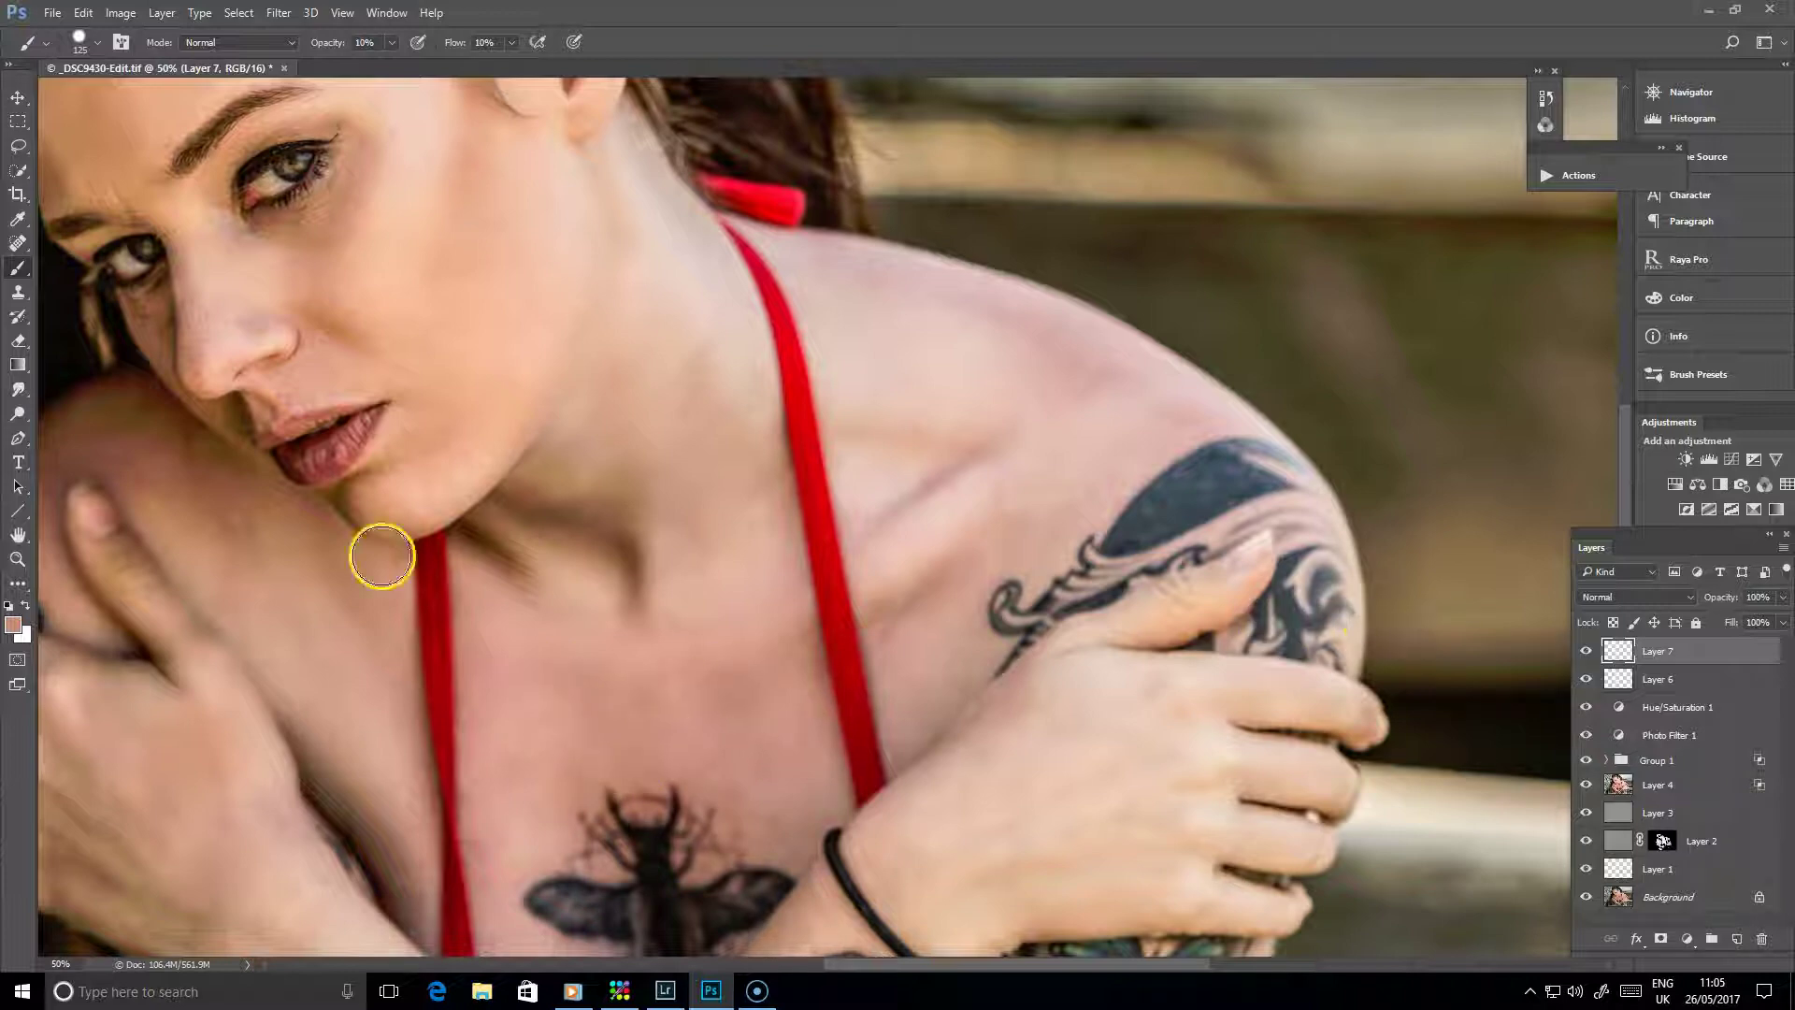
pyautogui.click(18, 243)
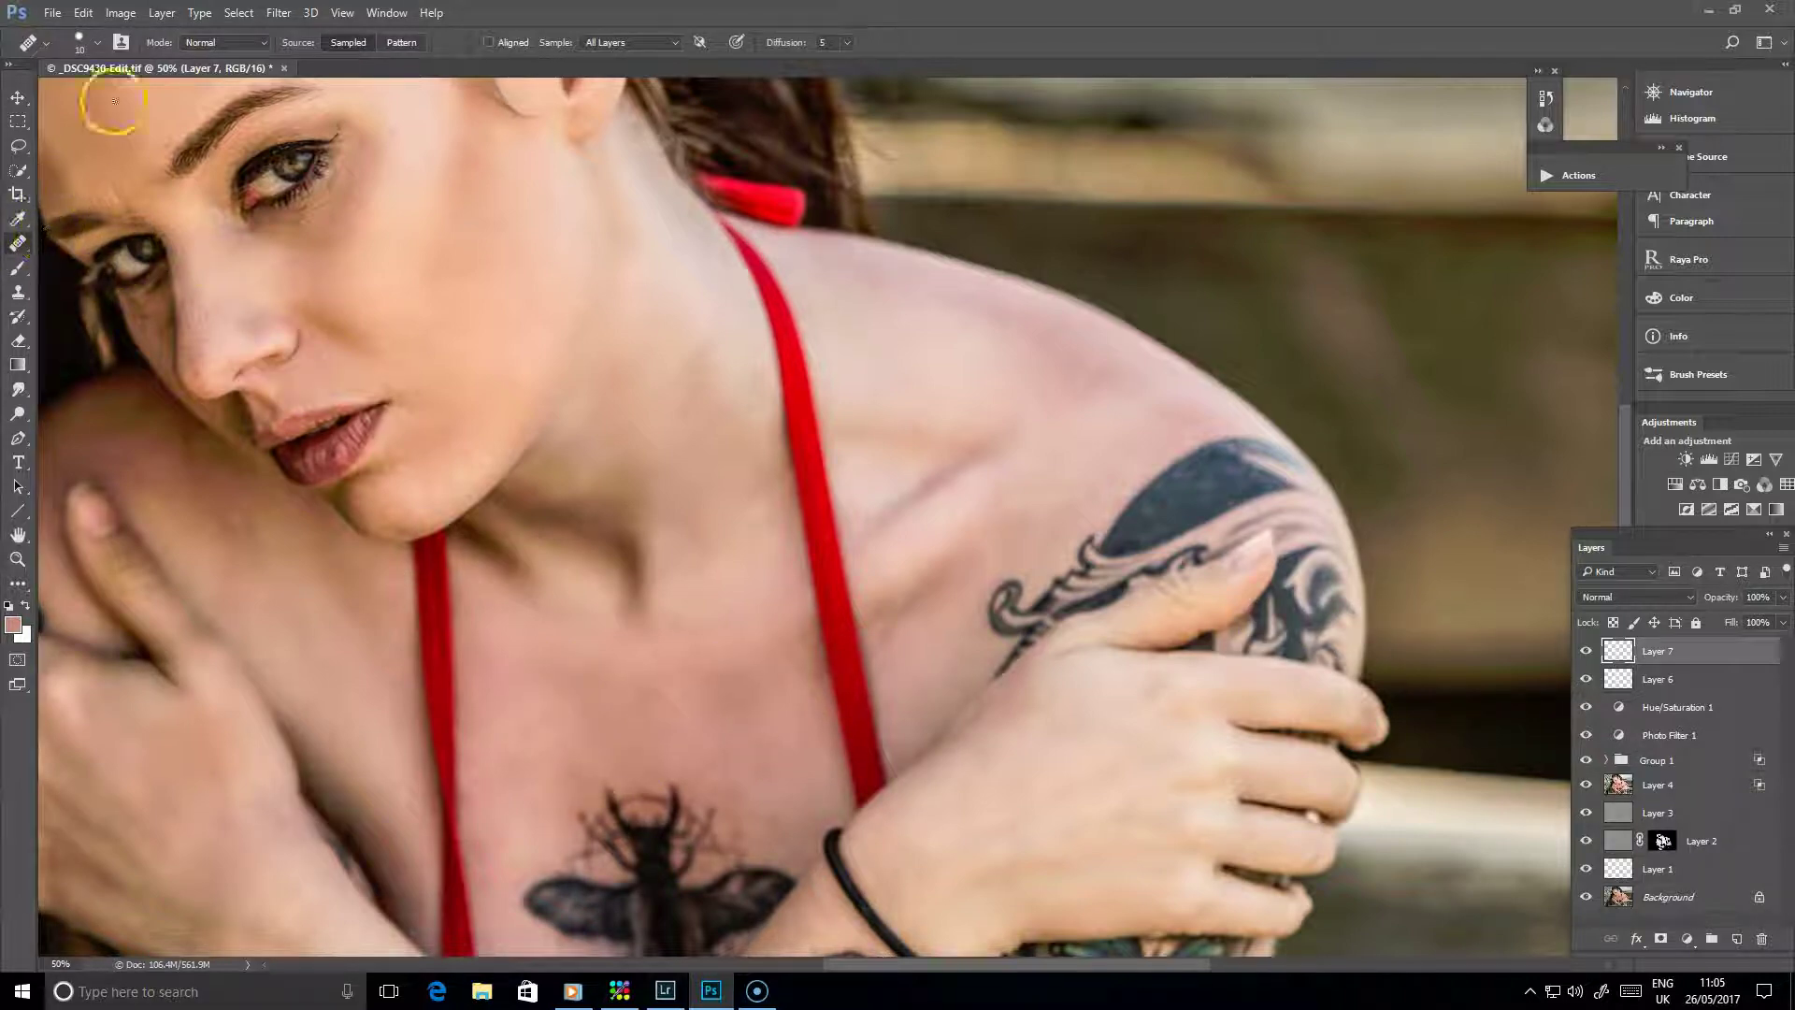
pyautogui.press(']')
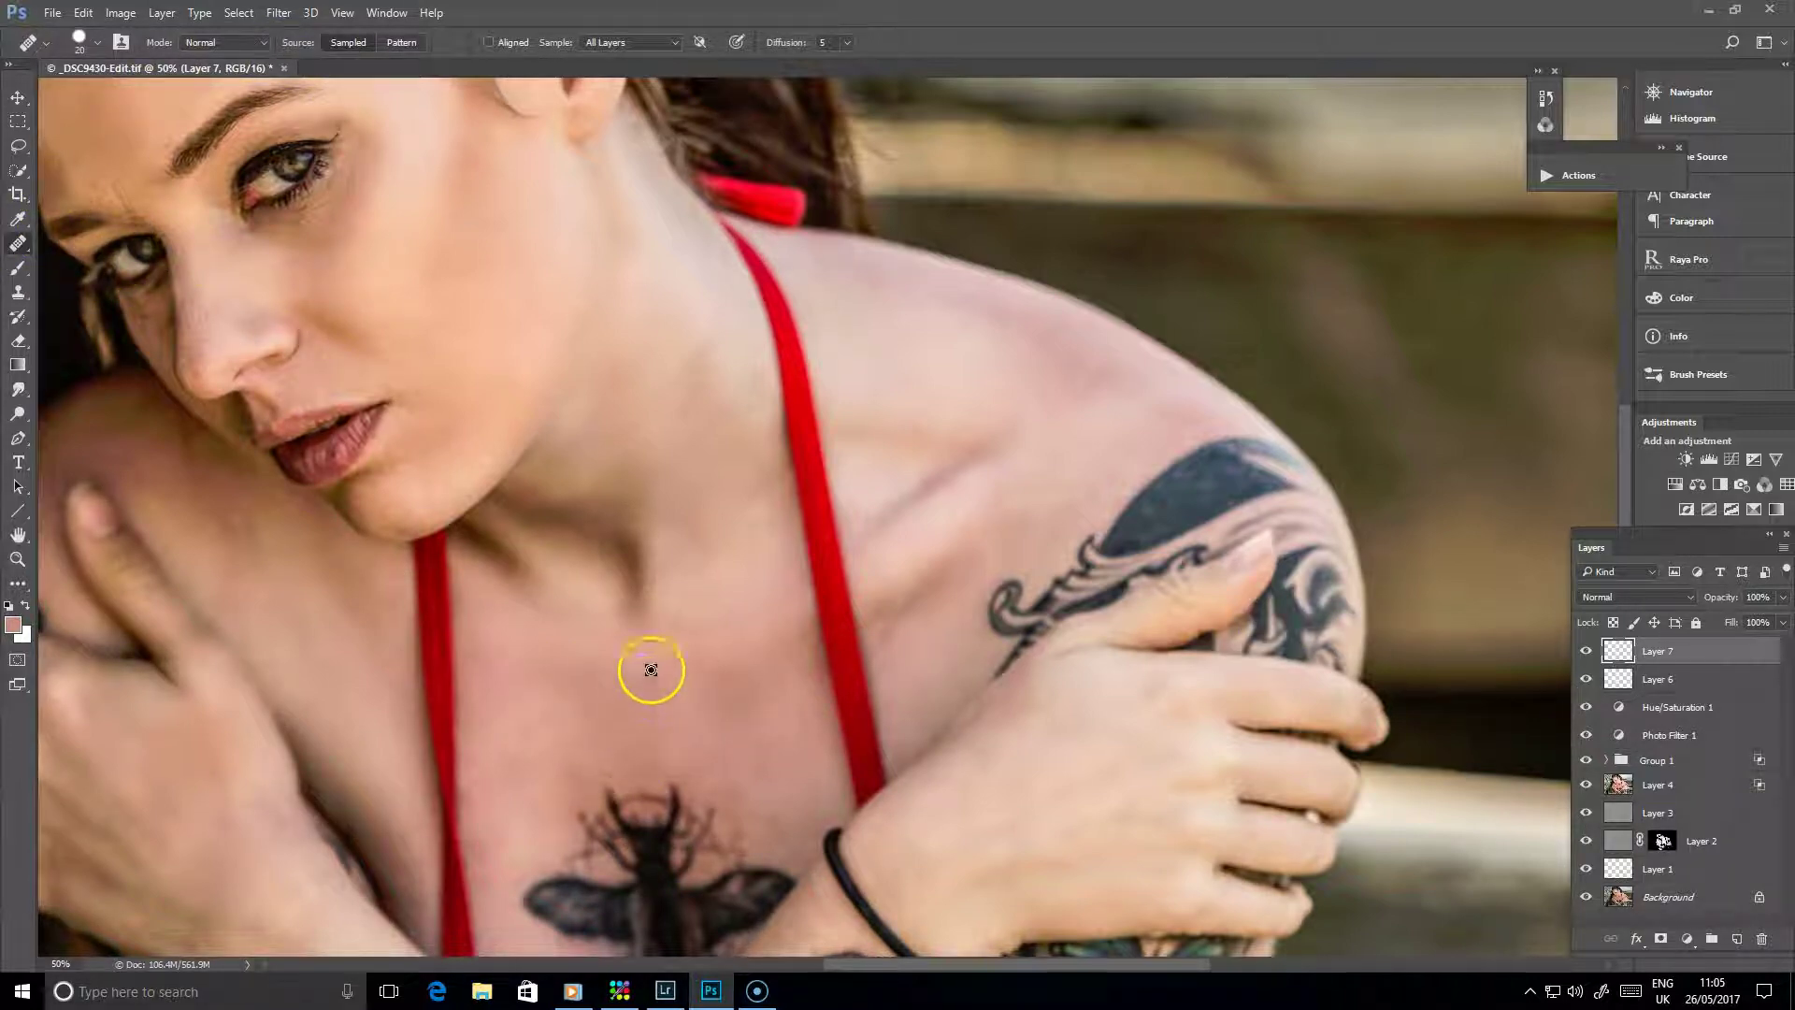
pyautogui.click(686, 622)
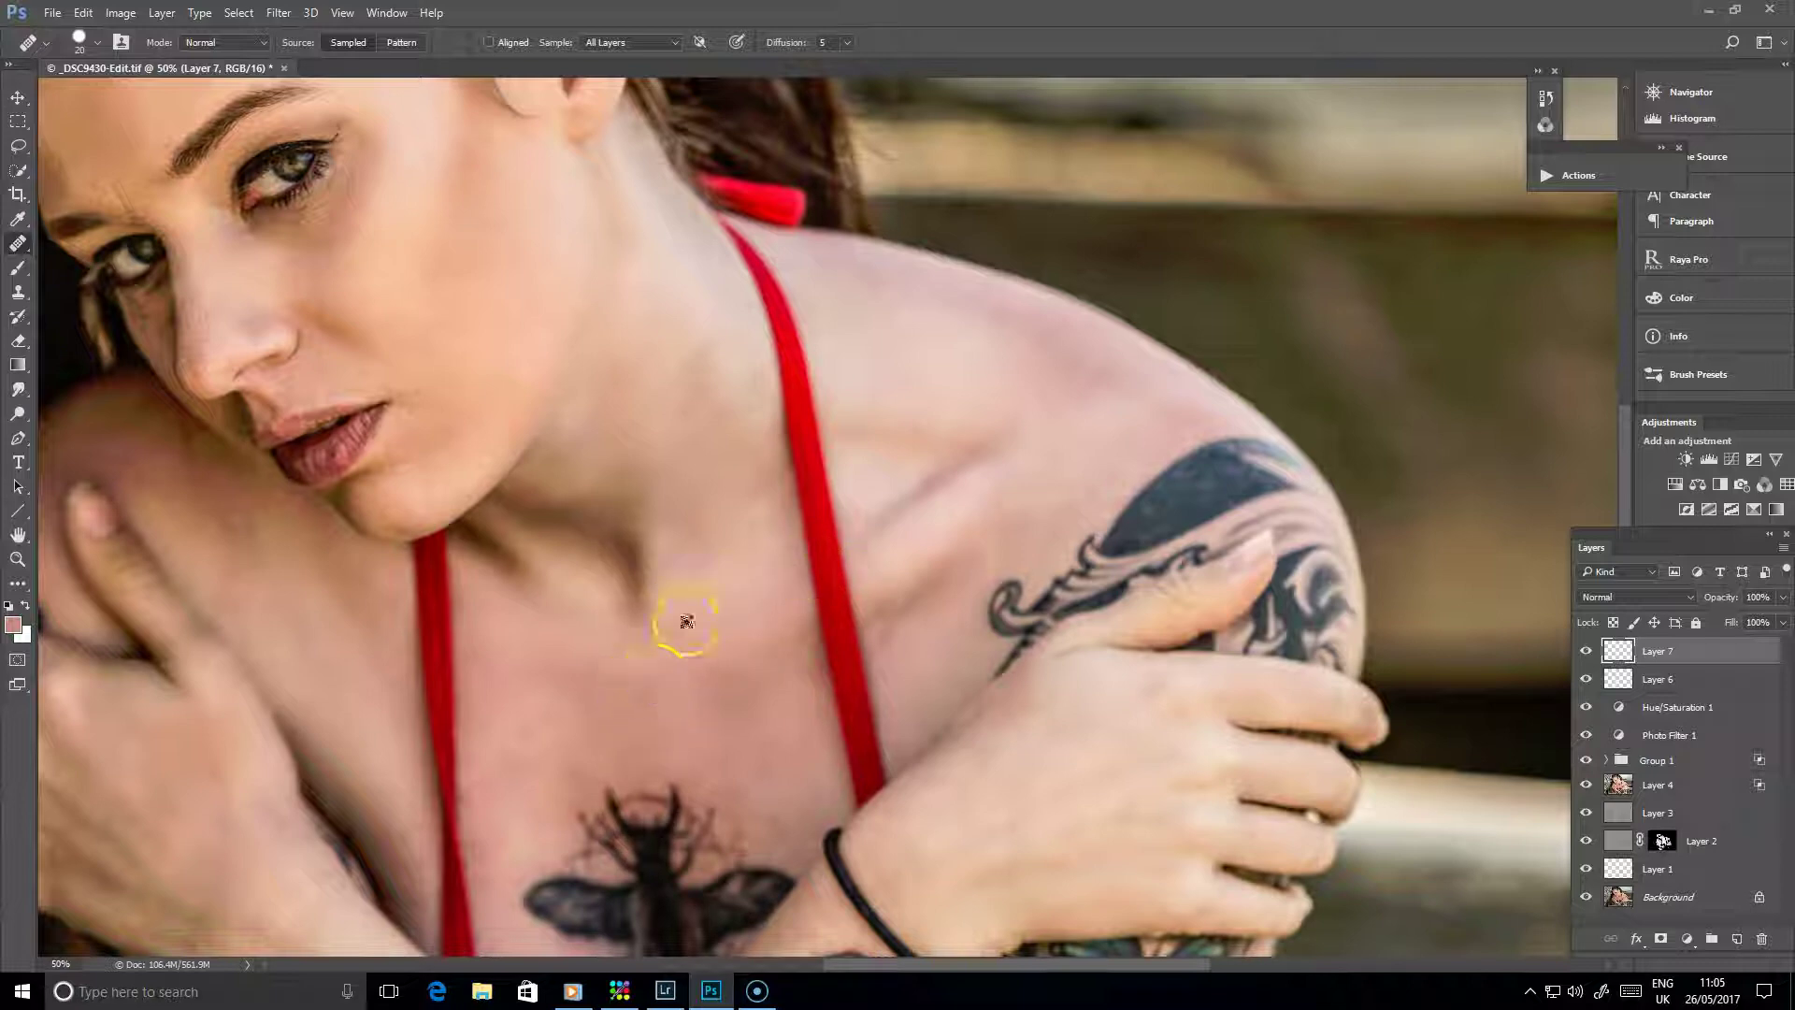
# Step: Sample clean chest skin and heal the upper-chest blotches, then hide Layer 7
pyautogui.keyDown('alt'); pyautogui.click(623, 687); pyautogui.keyUp('alt')
pyautogui.keyDown('alt'); pyautogui.click(791, 558); pyautogui.keyUp('alt')
pyautogui.moveTo(751, 611); pyautogui.dragTo(732, 641)
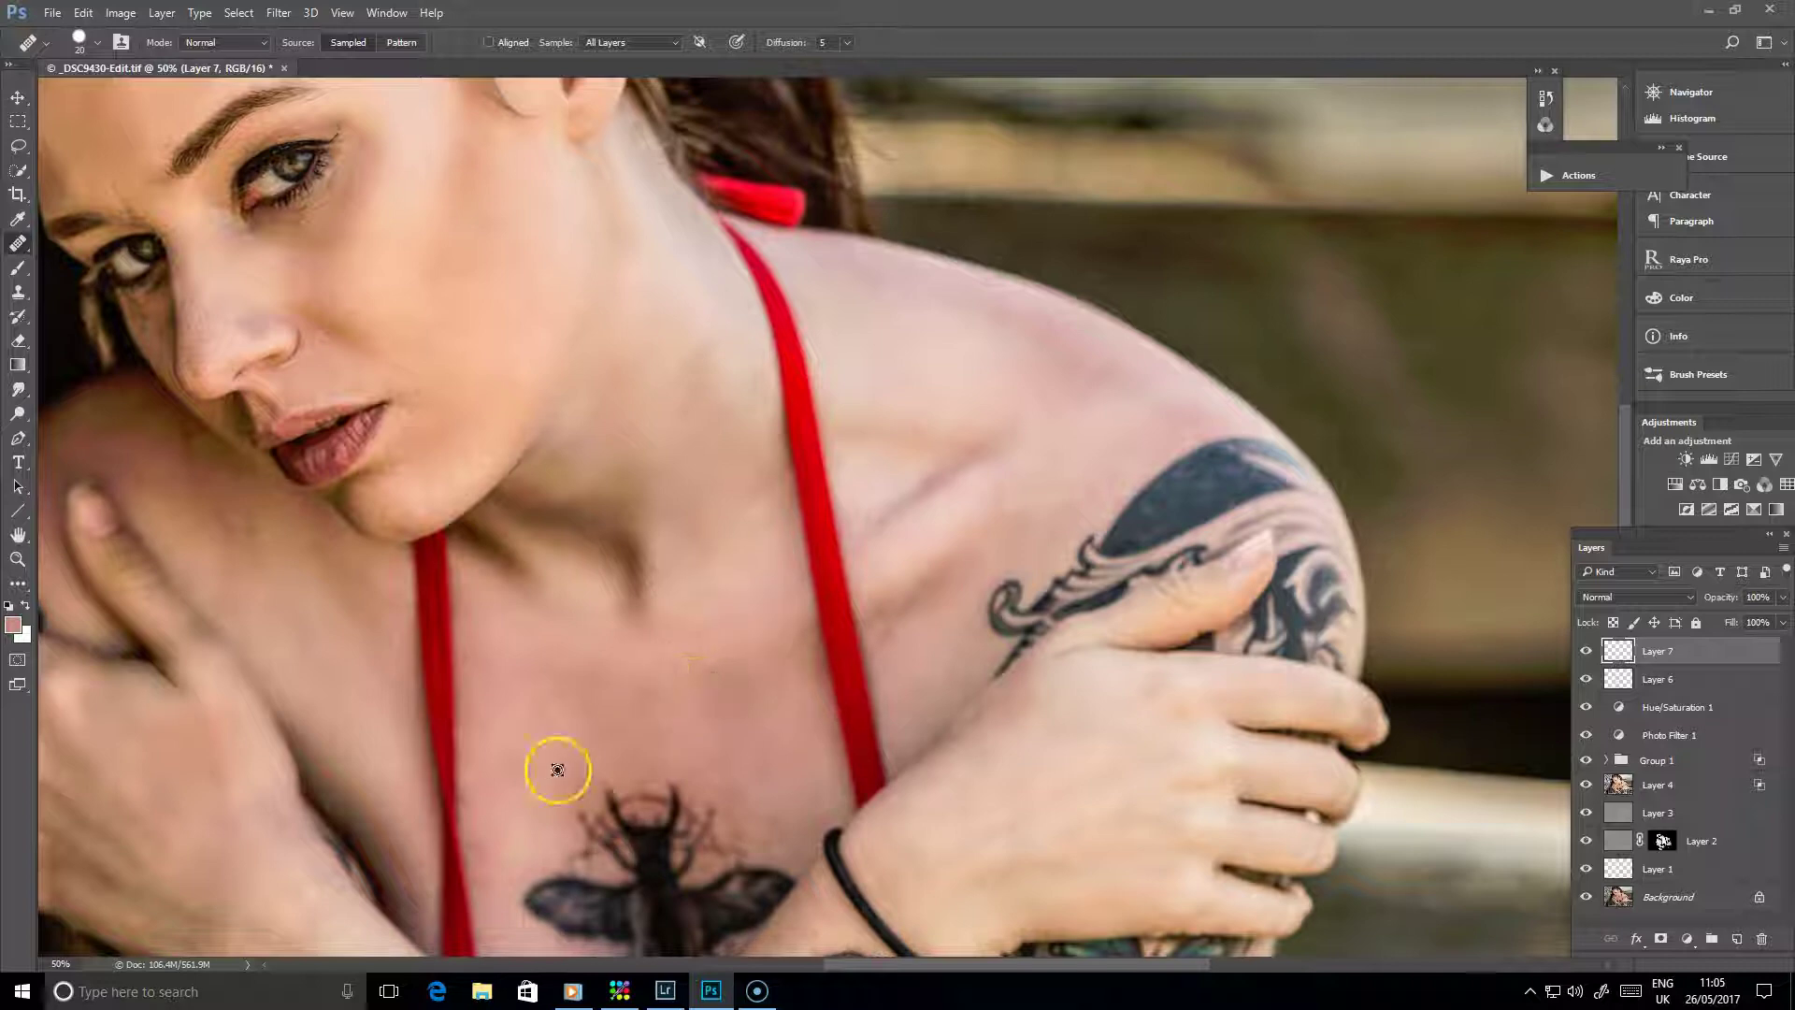
pyautogui.keyDown('alt'); pyautogui.click(637, 764); pyautogui.keyUp('alt')
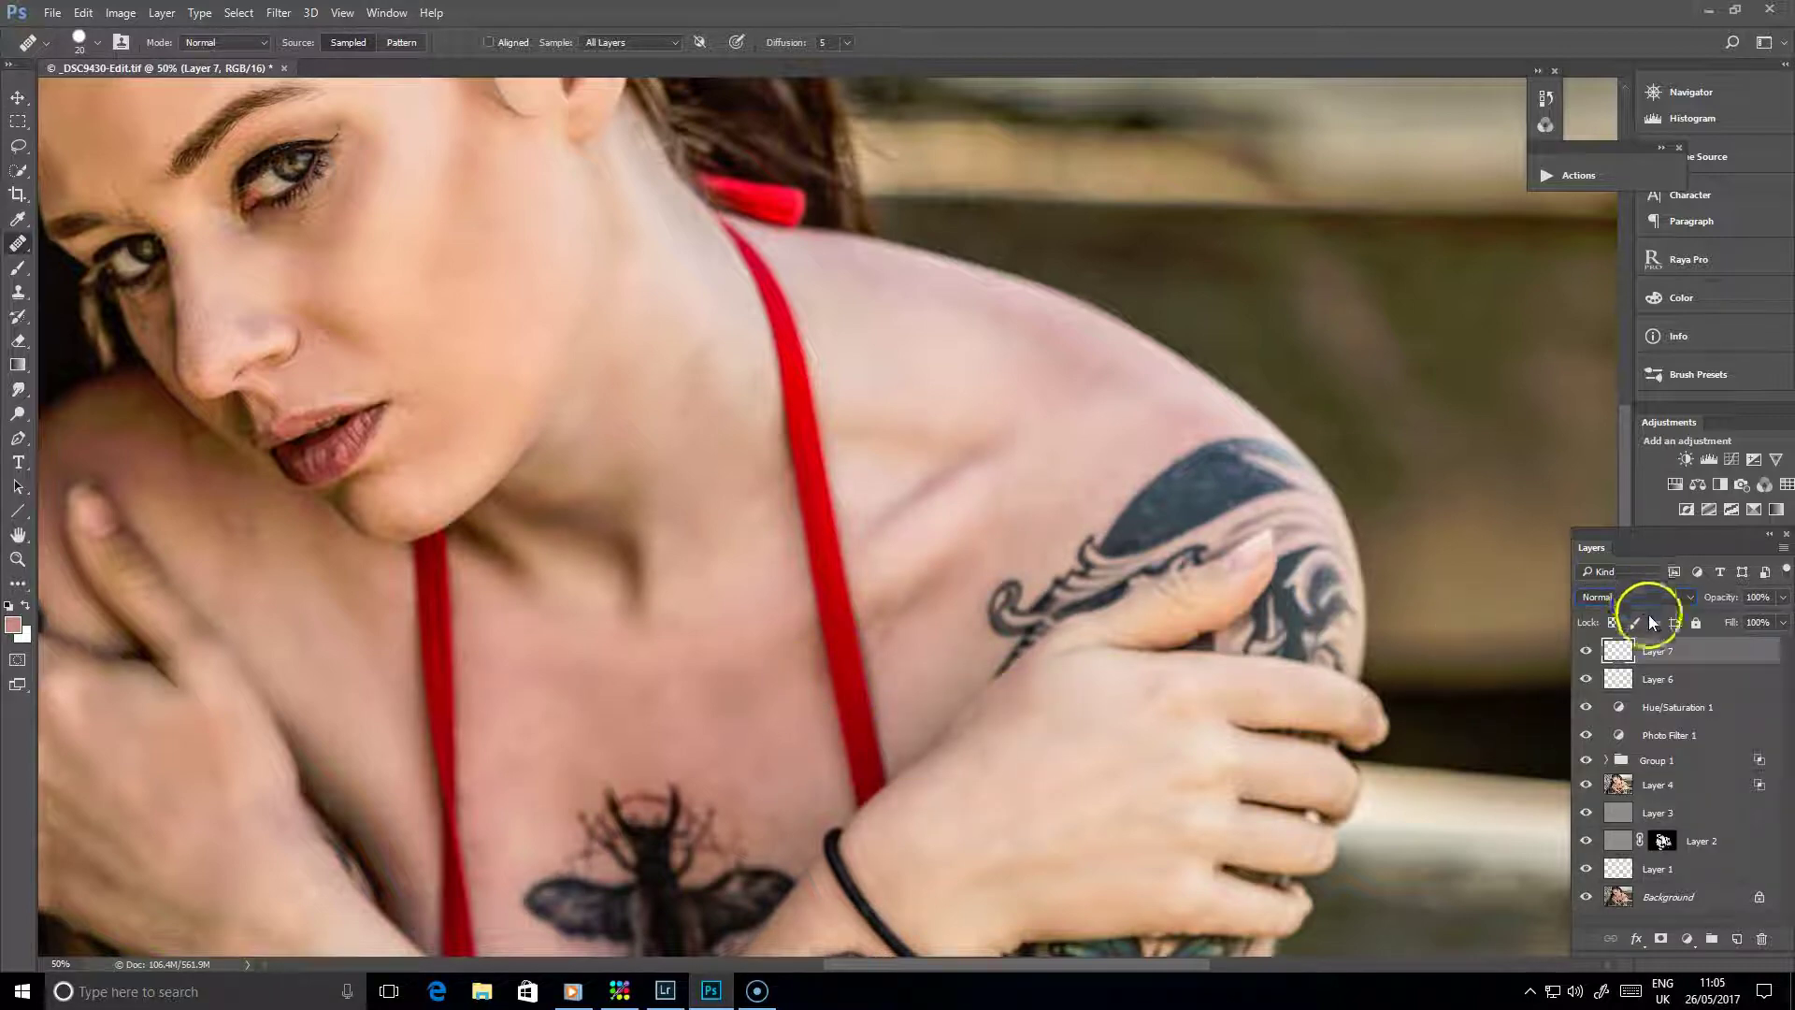
pyautogui.click(1585, 651)
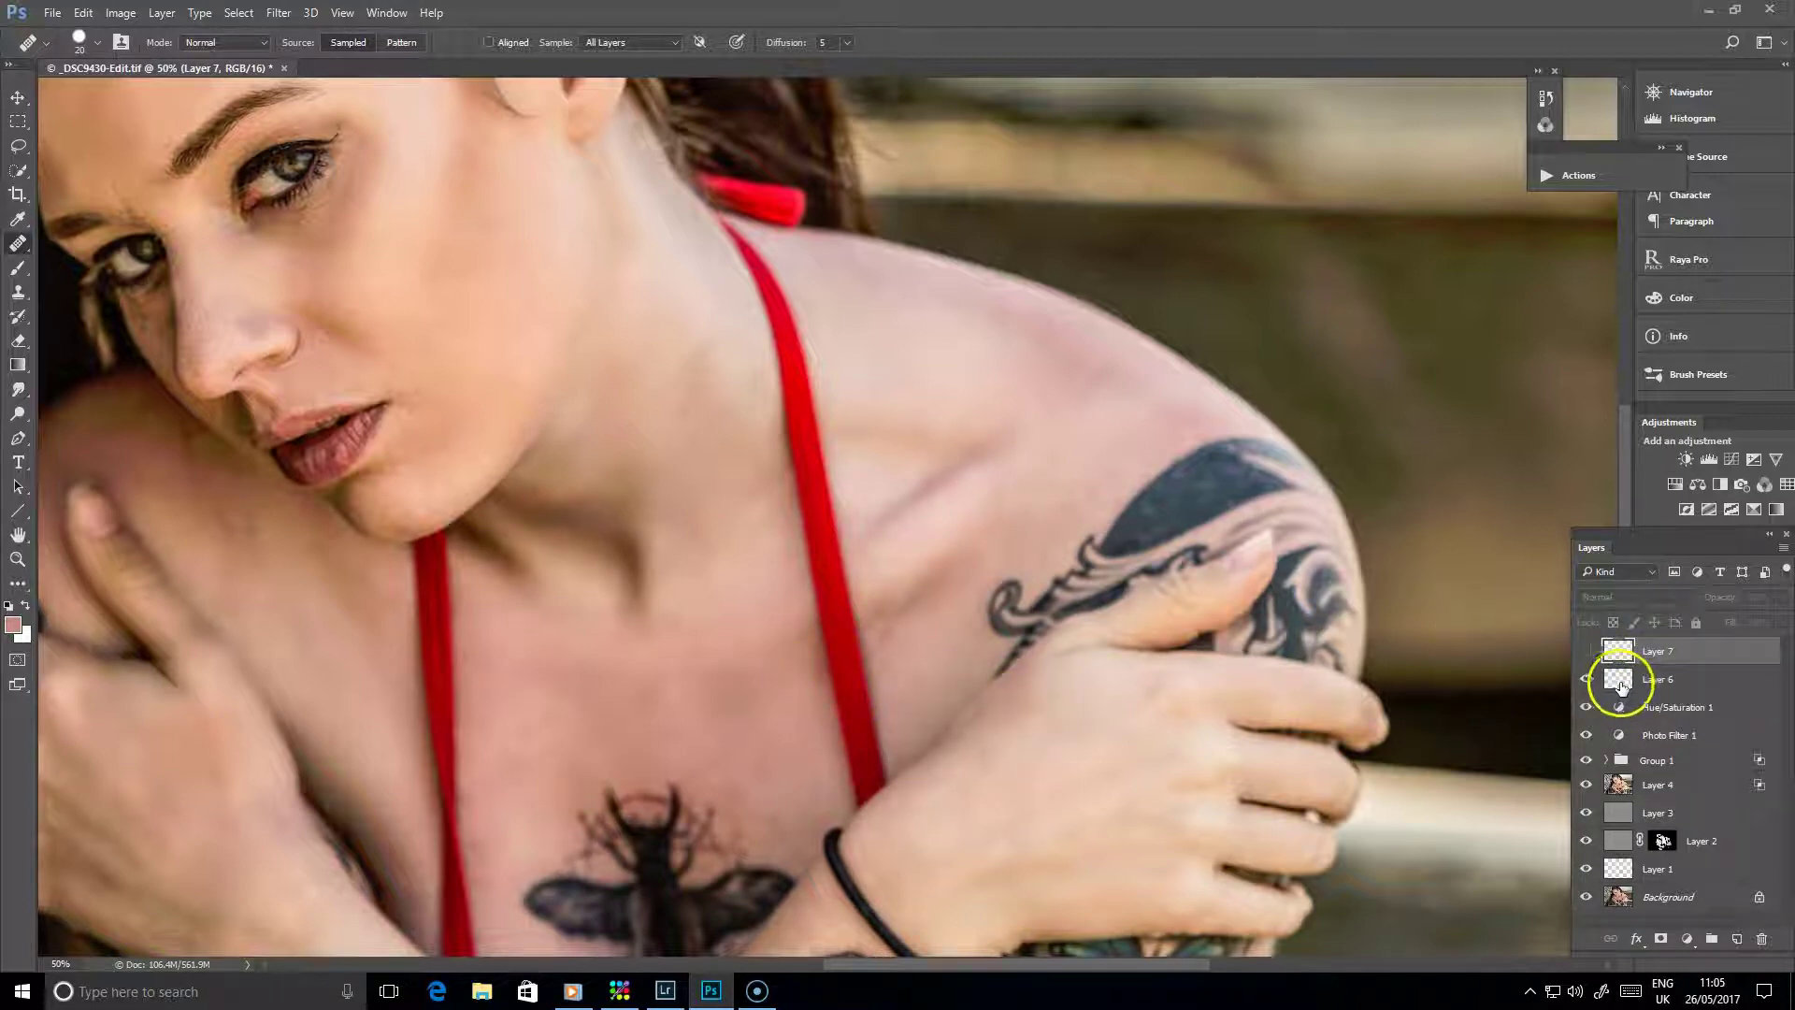
# Step: Select Layer 6 and try Normal and Saturation blend modes before returning to Color
pyautogui.click(1621, 687)
pyautogui.click(1627, 597)
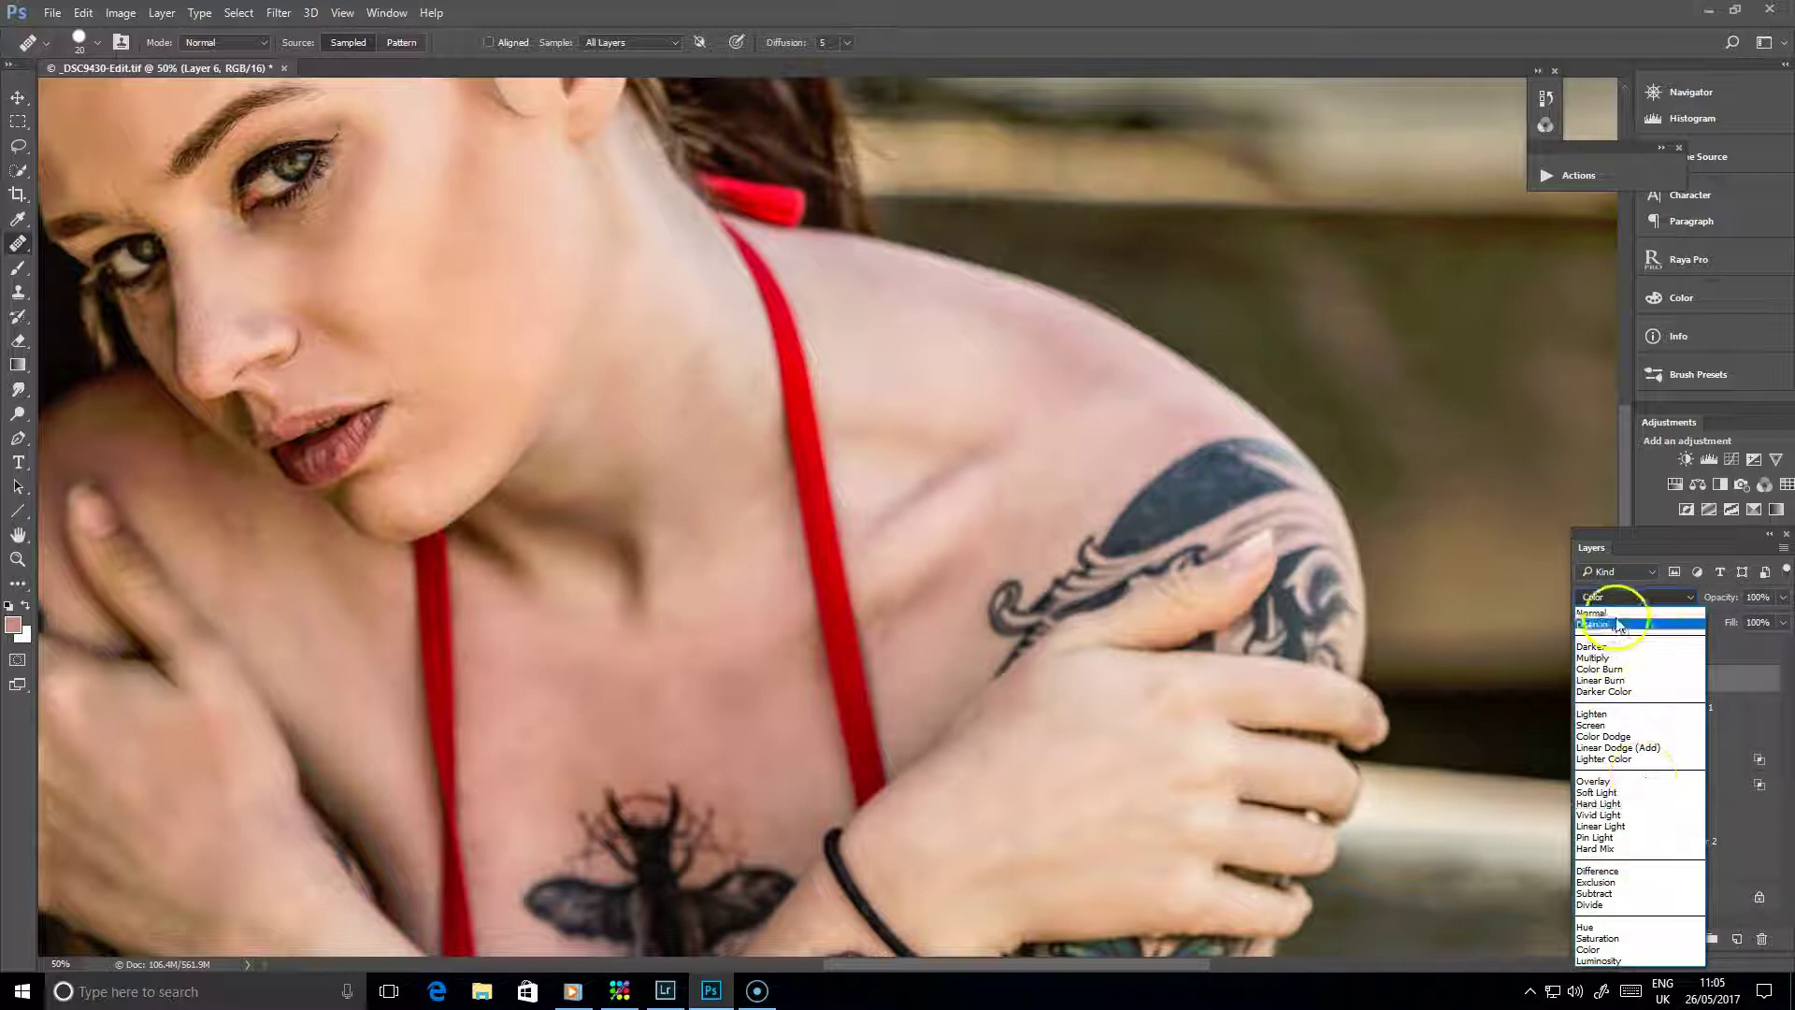
pyautogui.click(1601, 612)
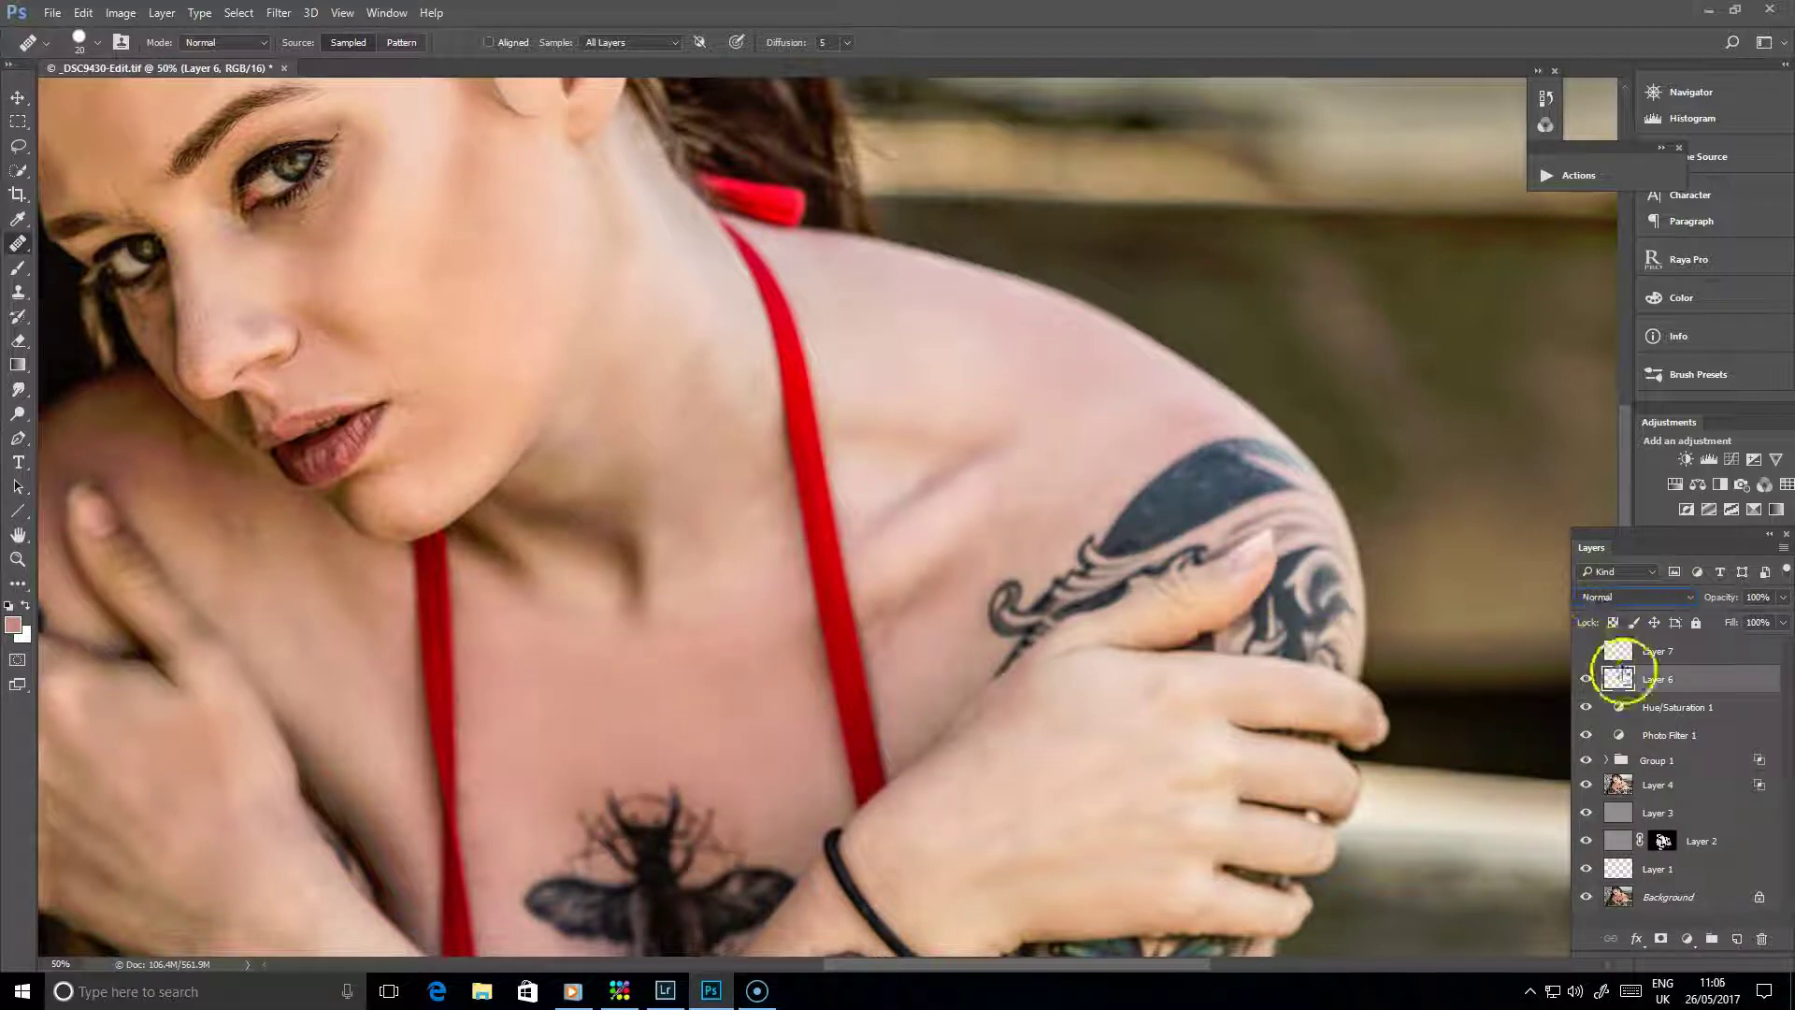
pyautogui.click(1634, 596)
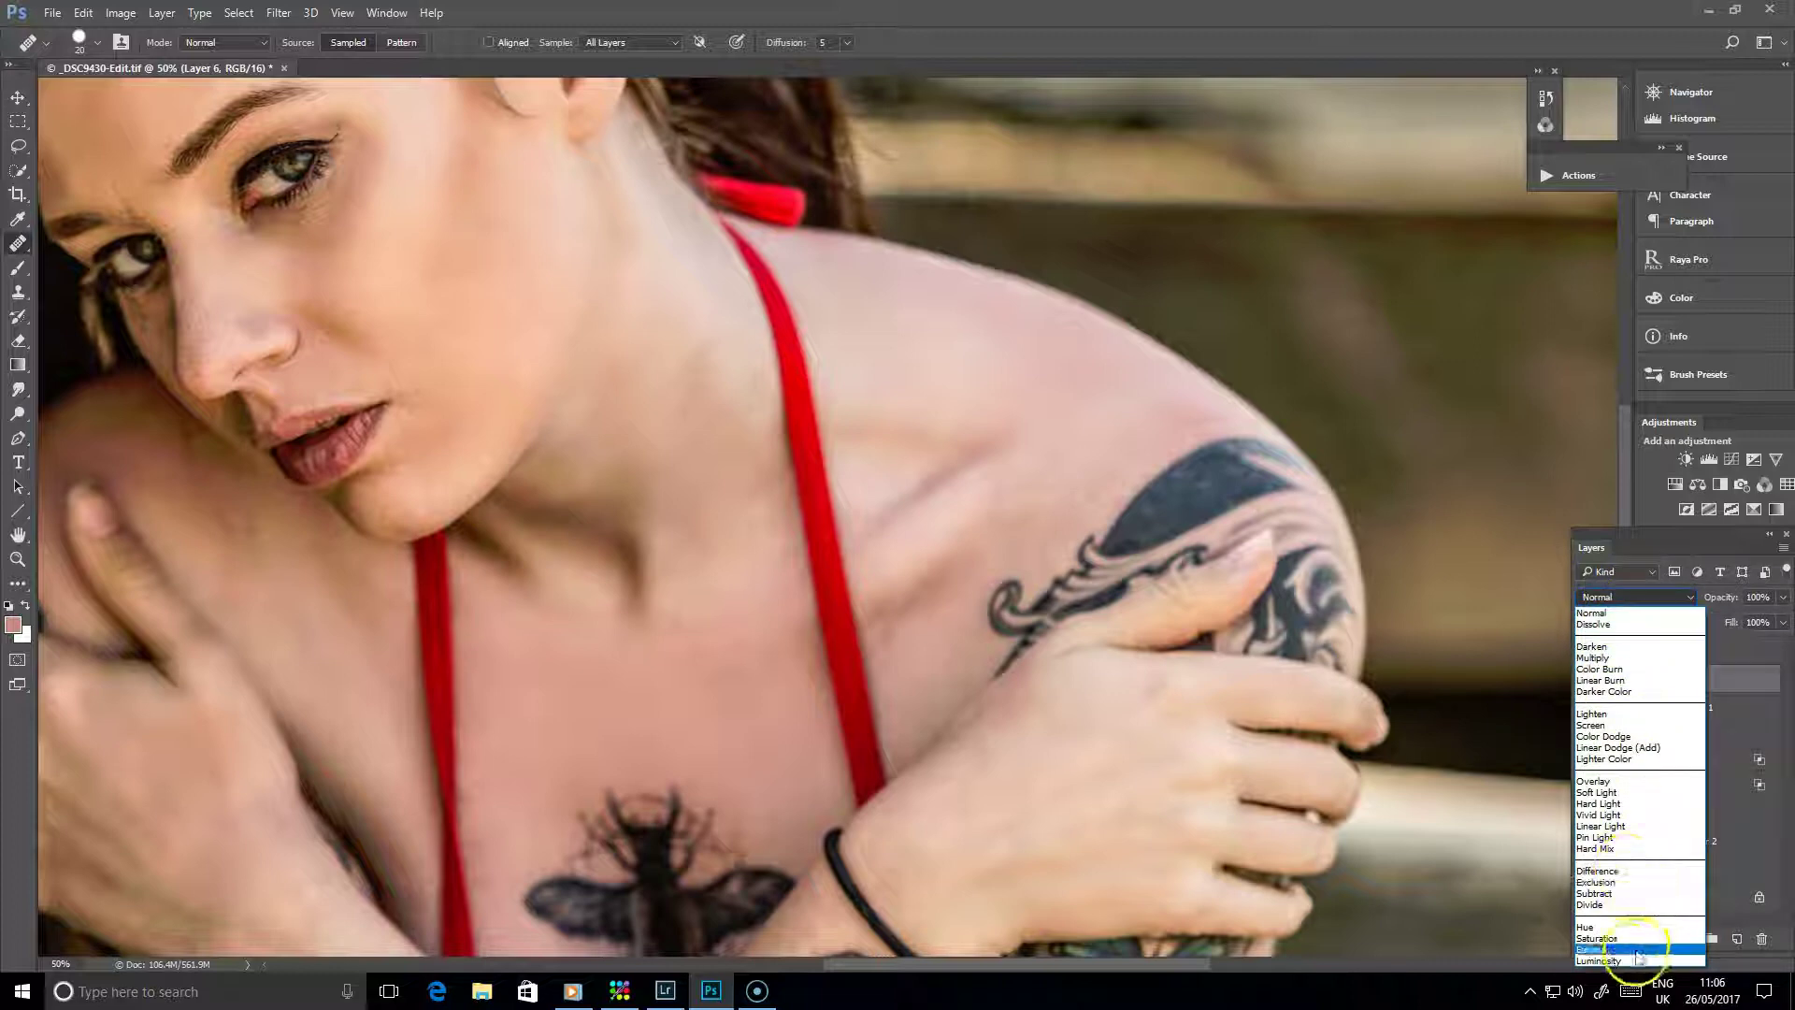
pyautogui.click(1609, 939)
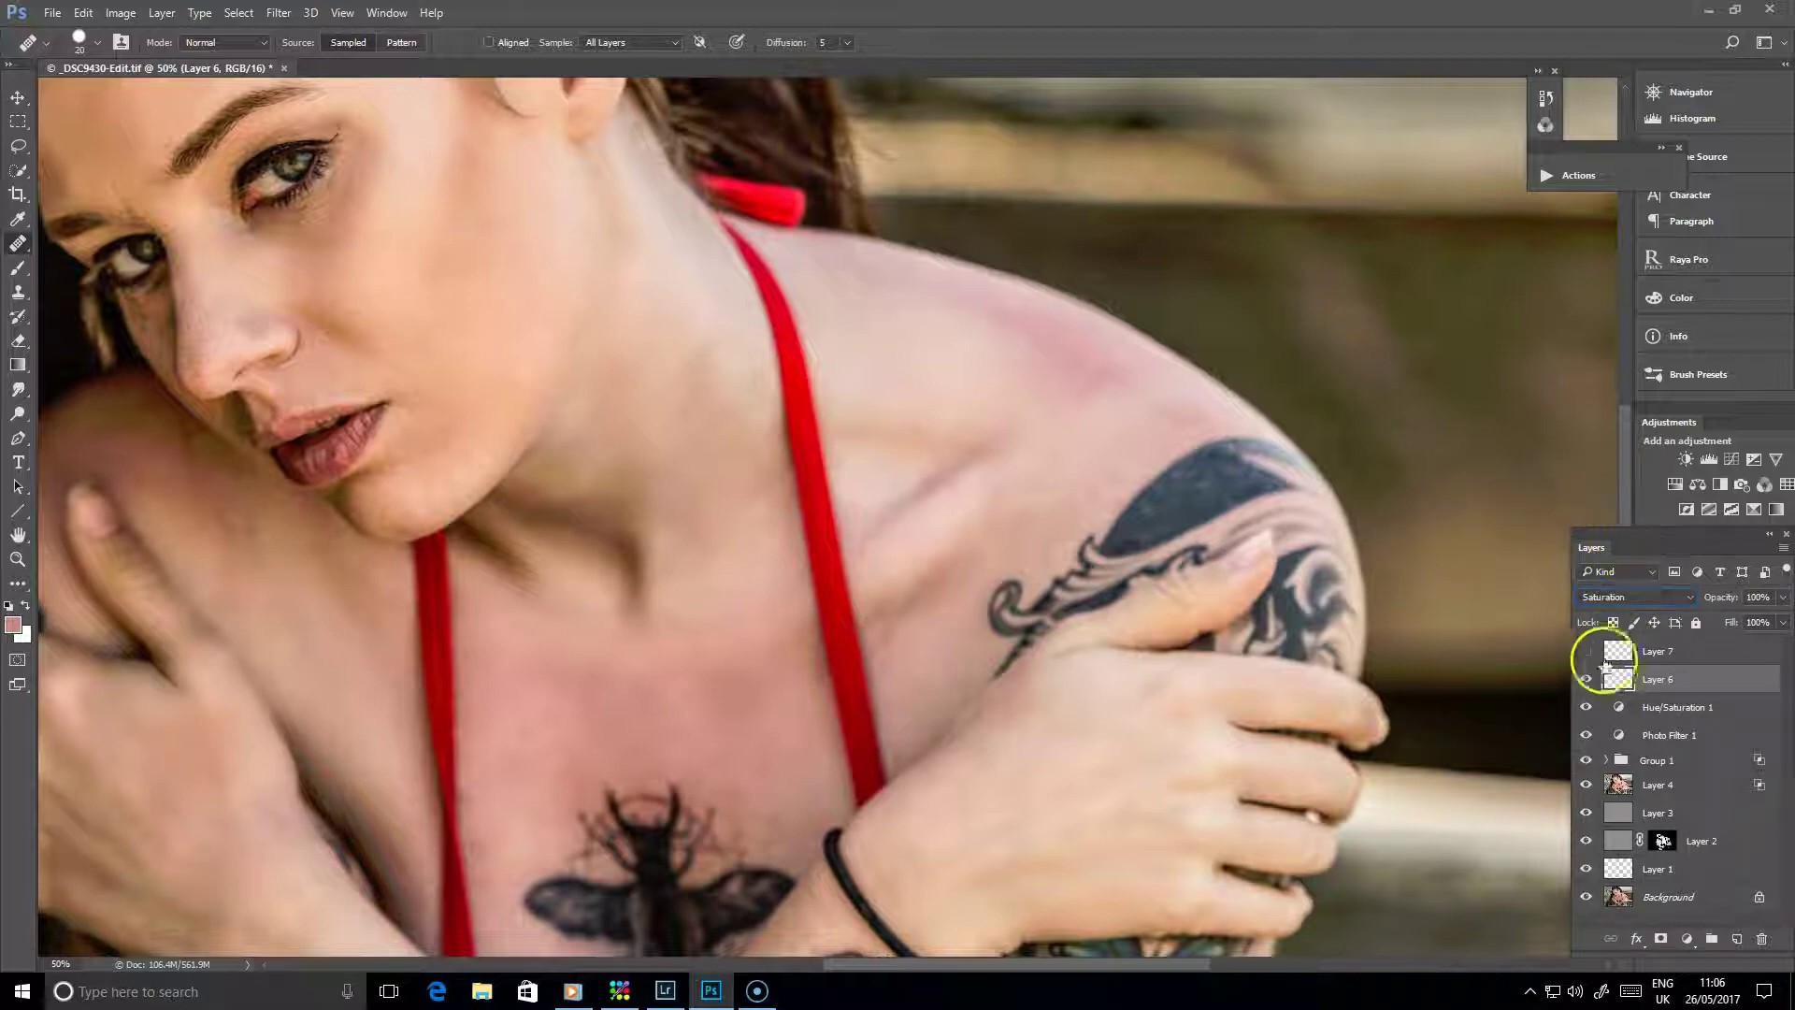
pyautogui.click(1615, 597)
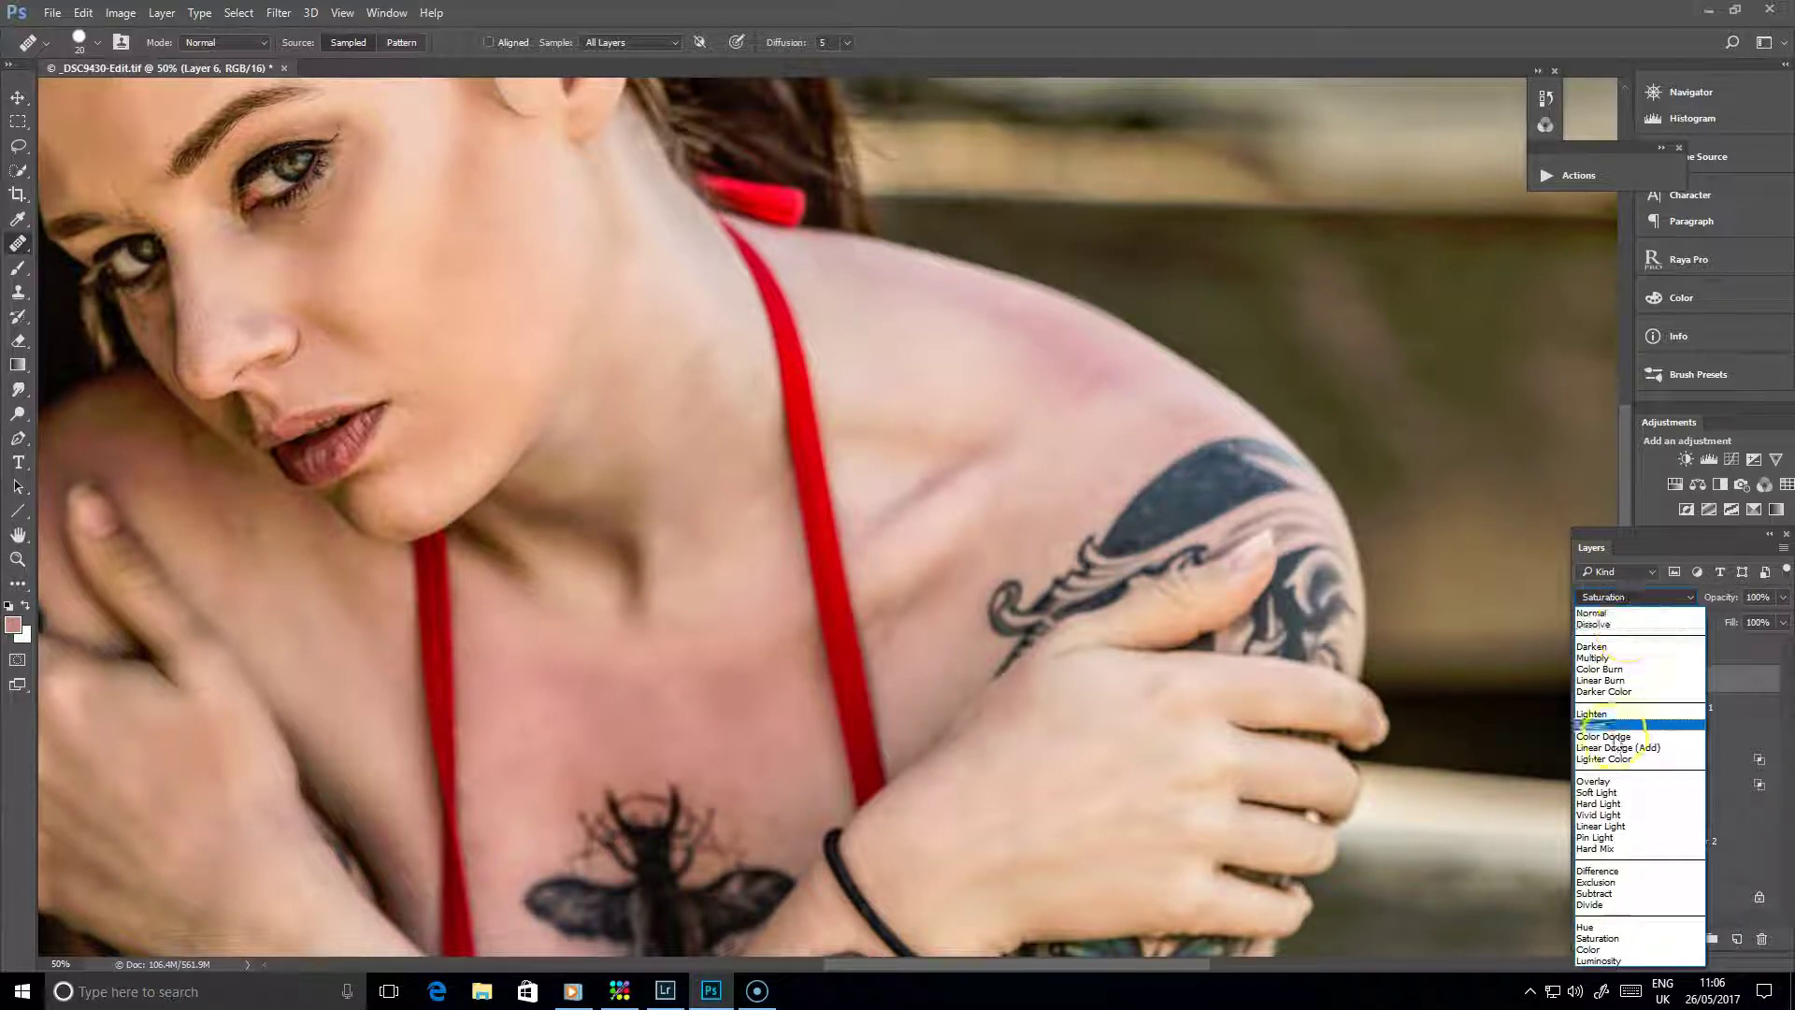
pyautogui.click(1600, 950)
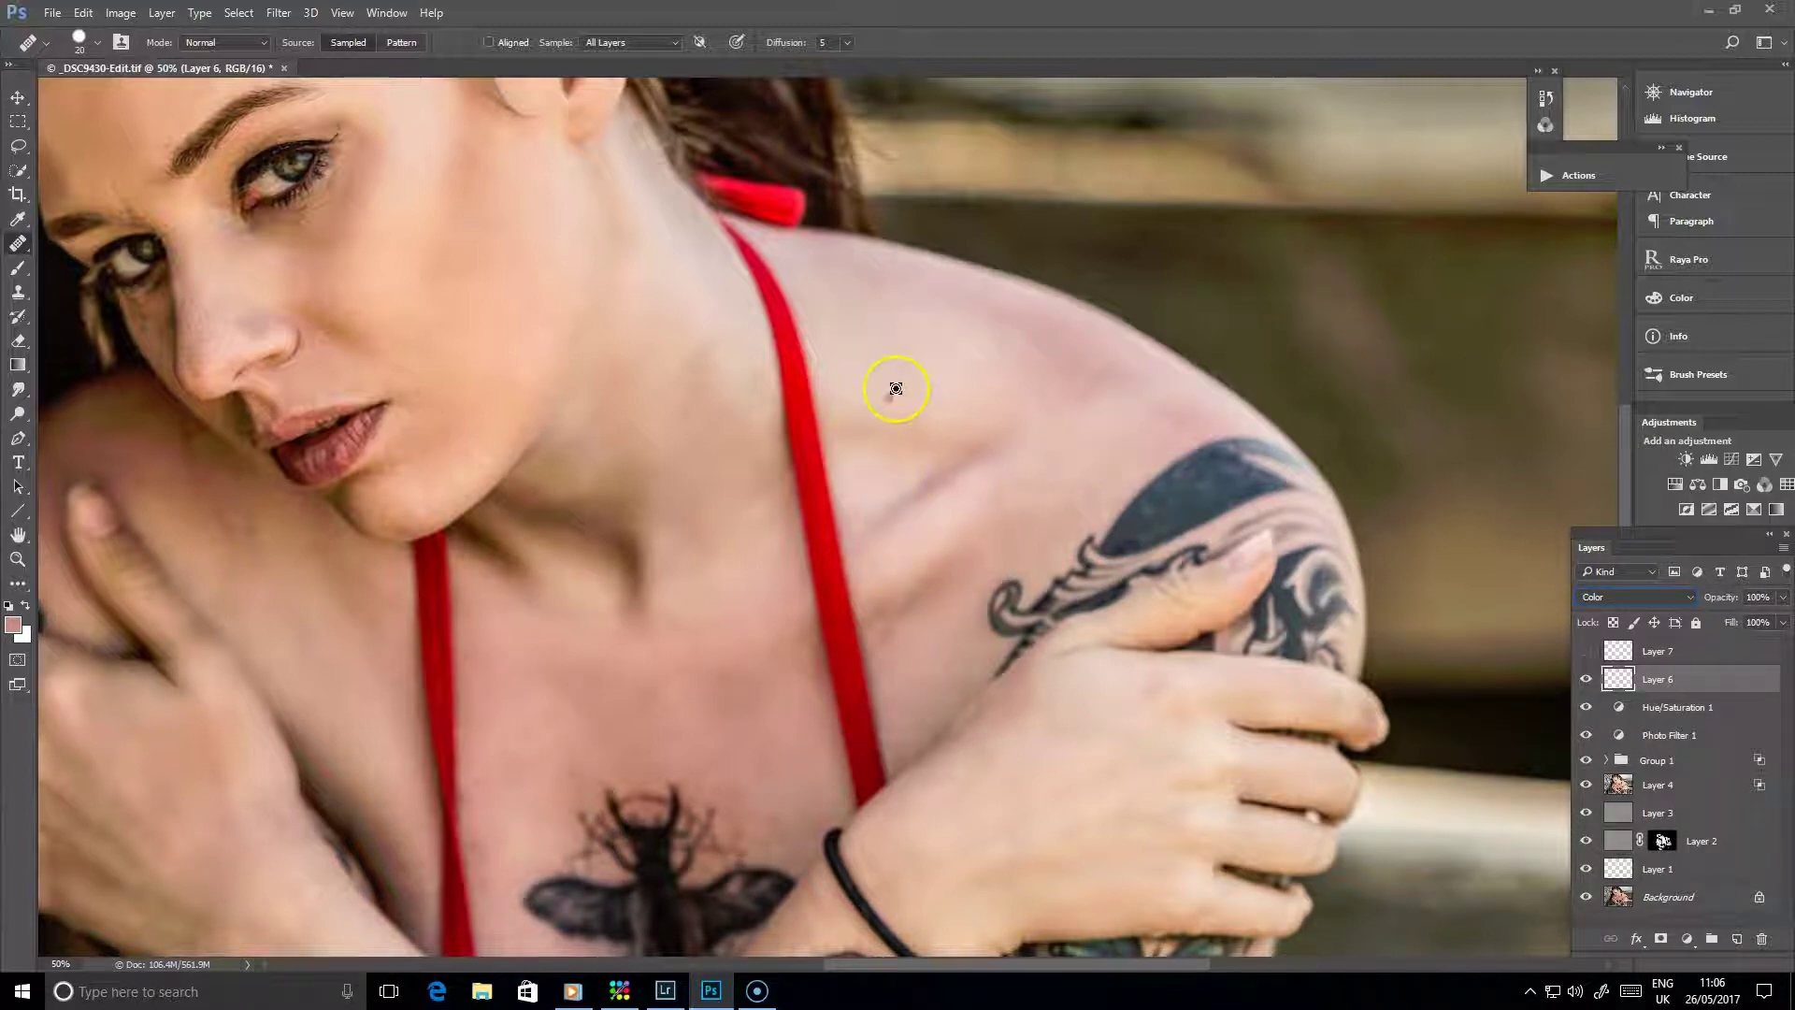
# Step: Heal along the tattoo's upper edge on Layer 6, then switch to the Brush at 10% opacity
pyautogui.moveTo(1324, 467)
pyautogui.mouseDown()
pyautogui.moveTo(1267, 435)
pyautogui.moveTo(1216, 451)
pyautogui.mouseUp()
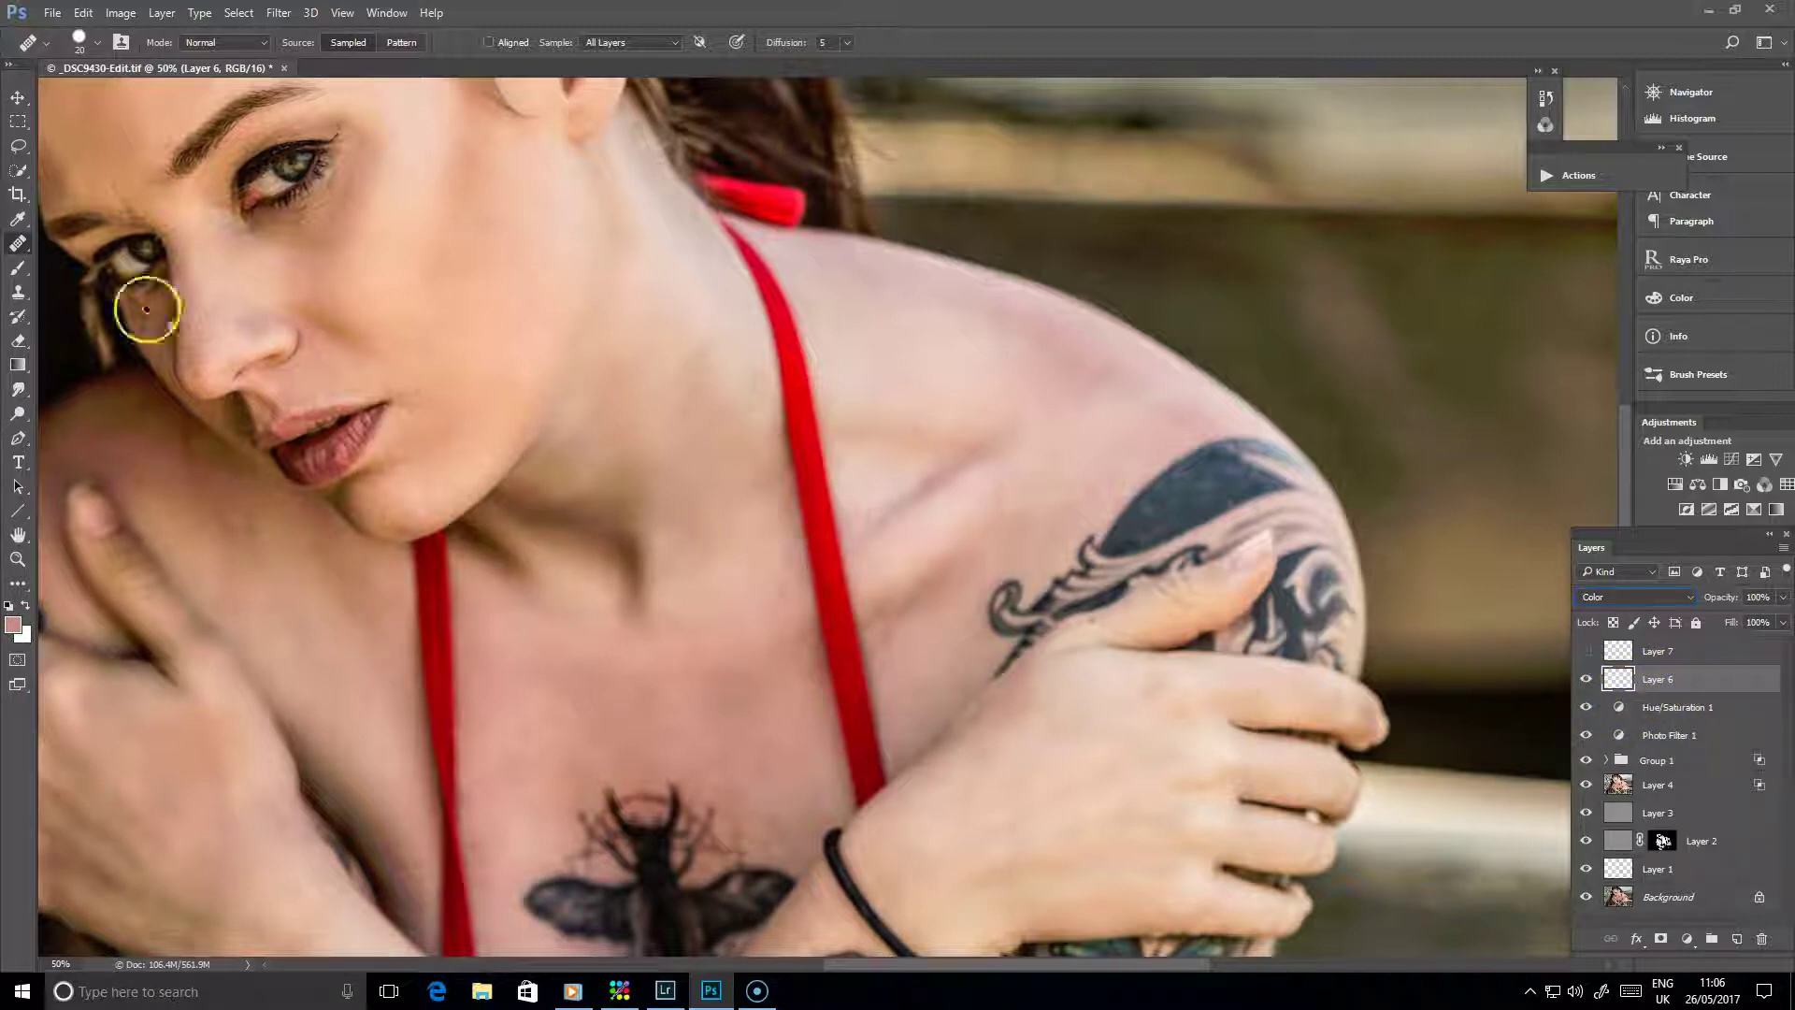
pyautogui.click(18, 269)
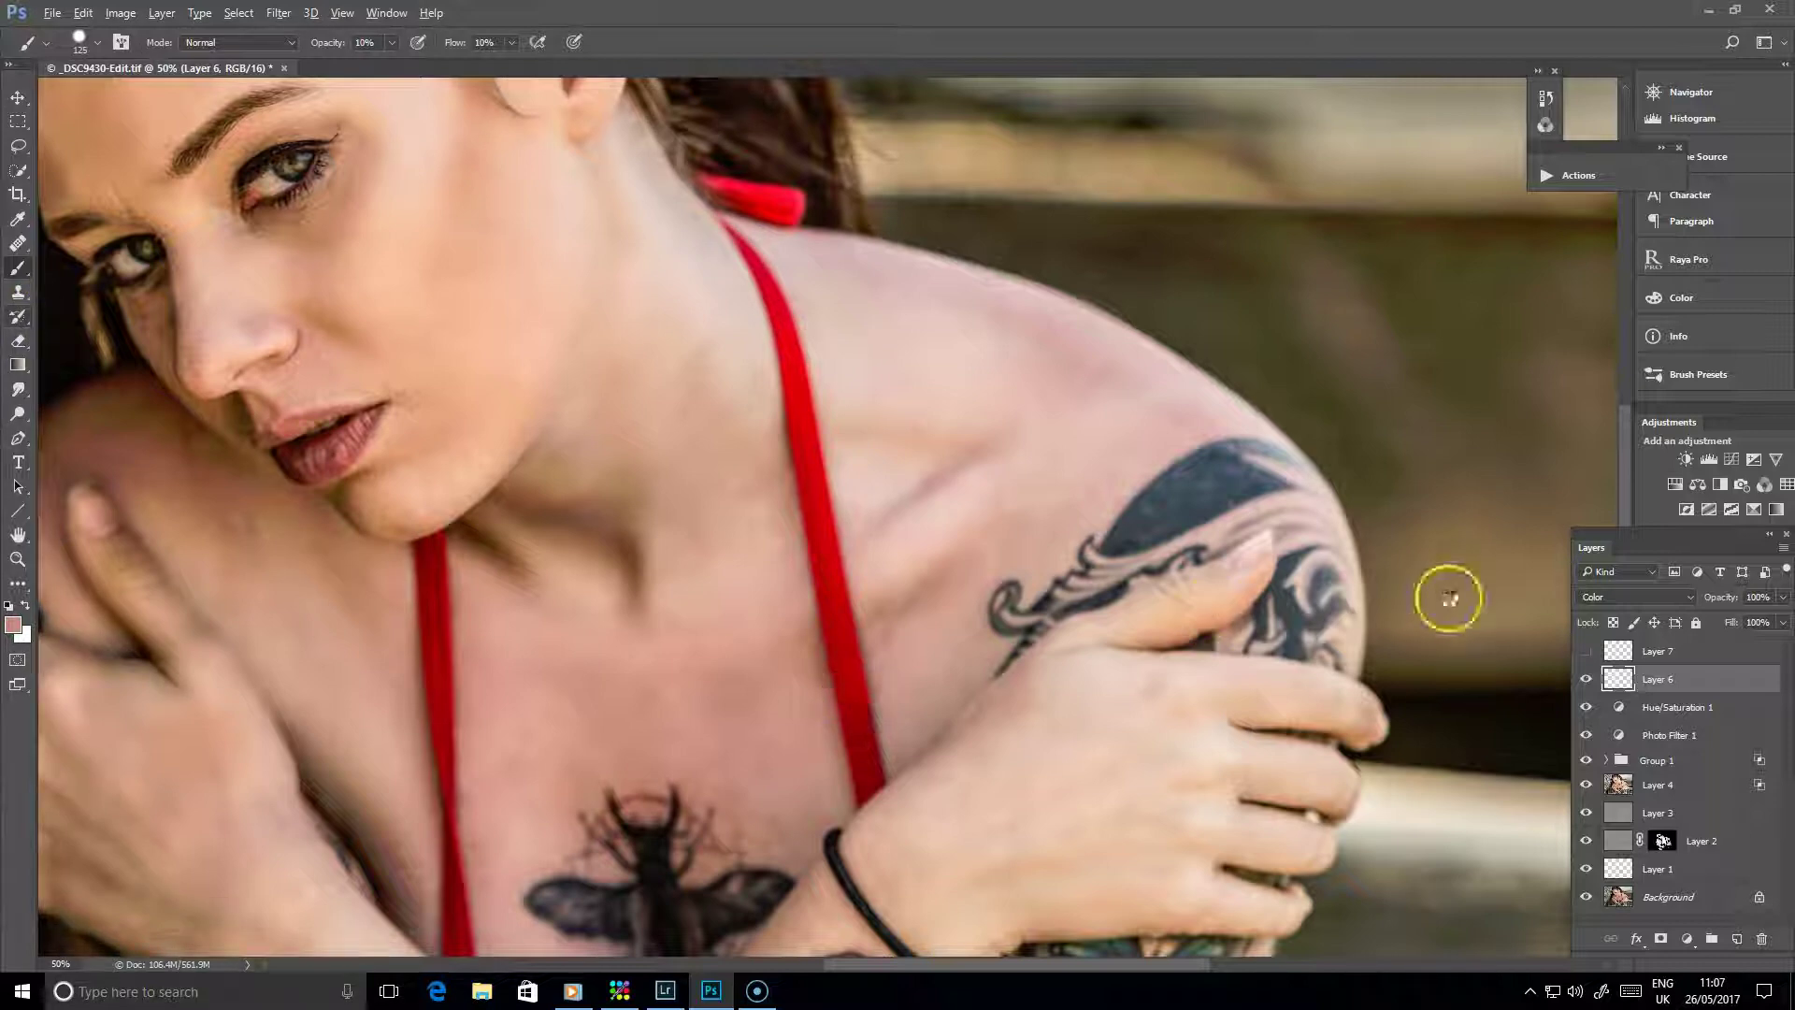
# Step: Merge the visible layers into Layer 8, duplicate it as Layer 8 copy, and hide the copy
pyautogui.hotkey('ctrl', 'shift', 'alt', 'e')
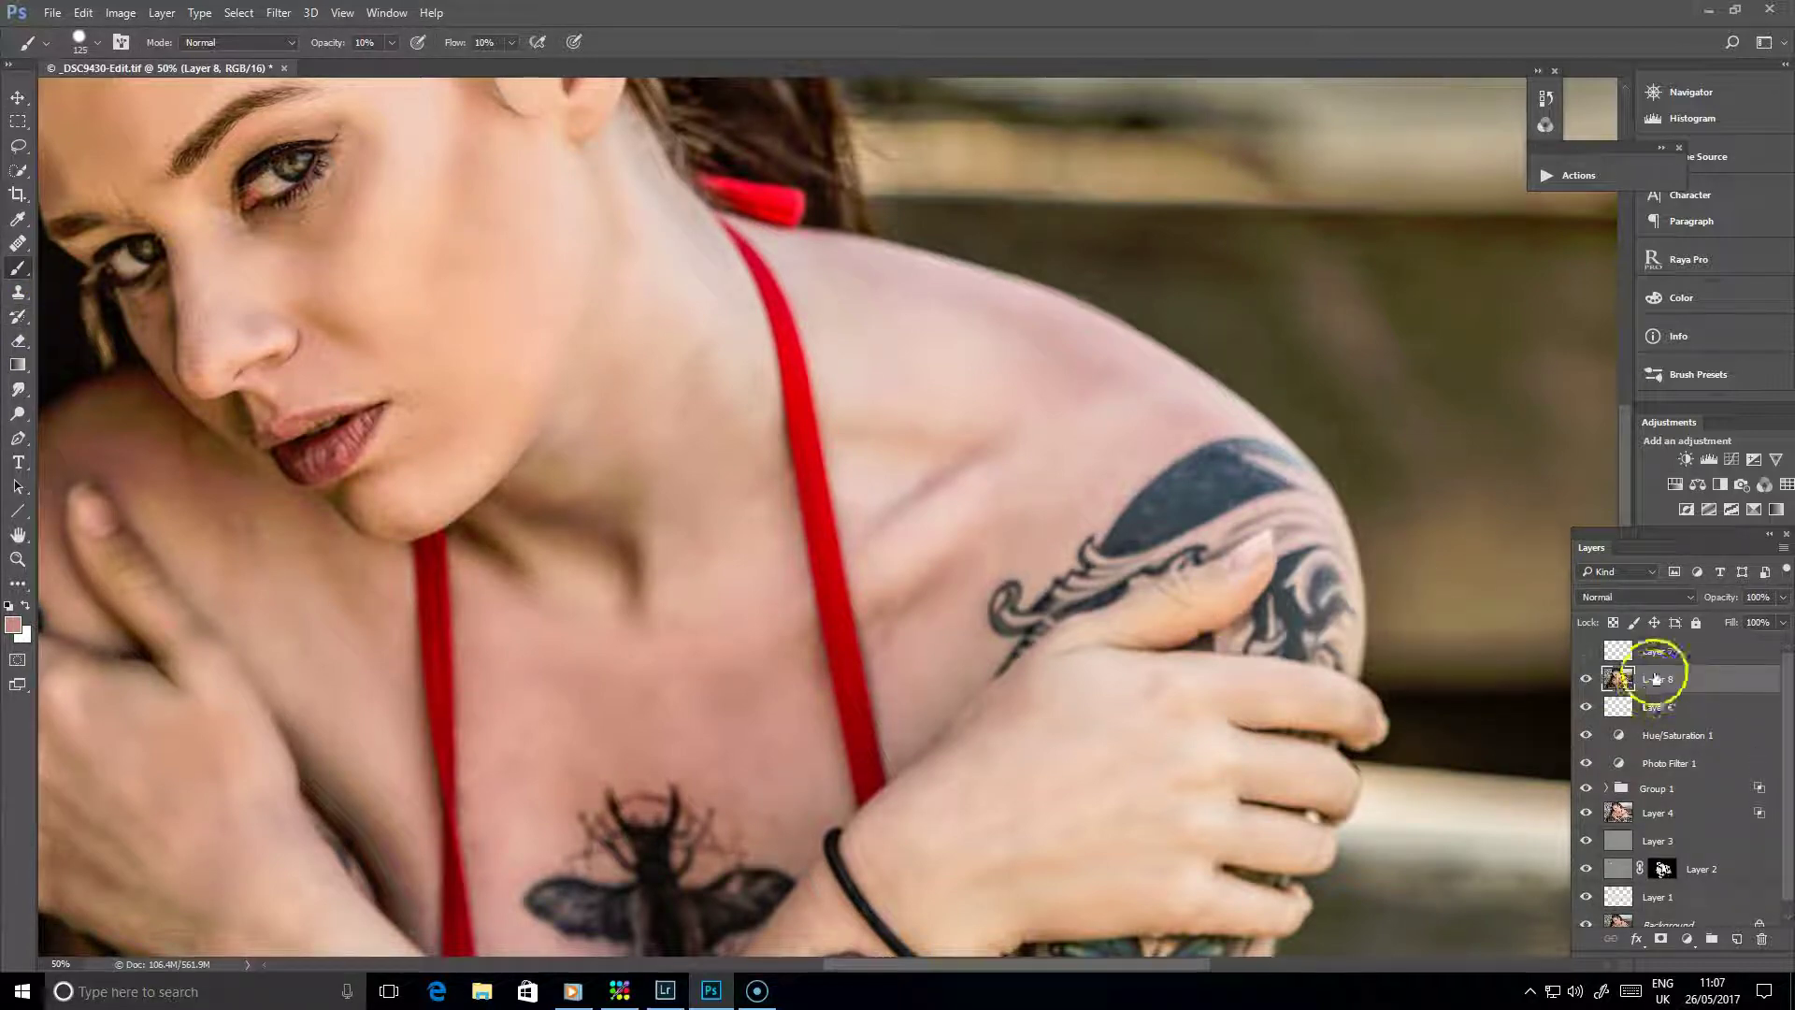
pyautogui.hotkey('ctrl', 'j')
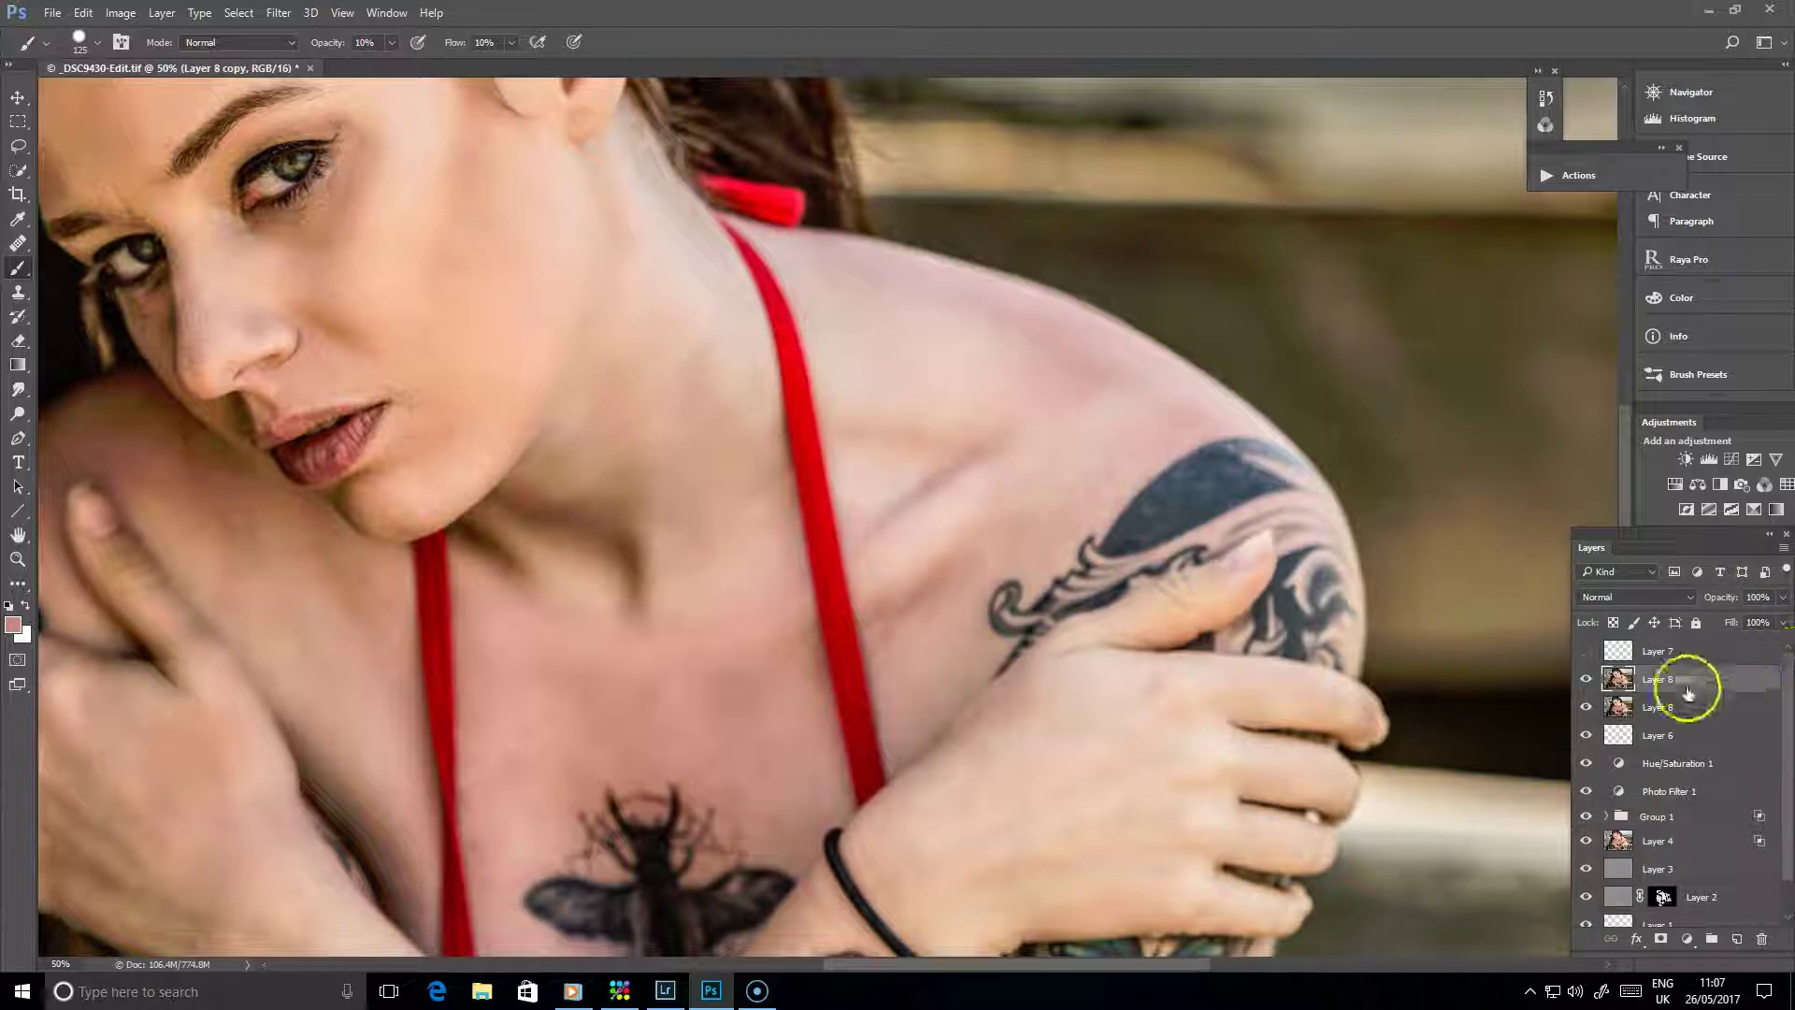
pyautogui.click(1628, 707)
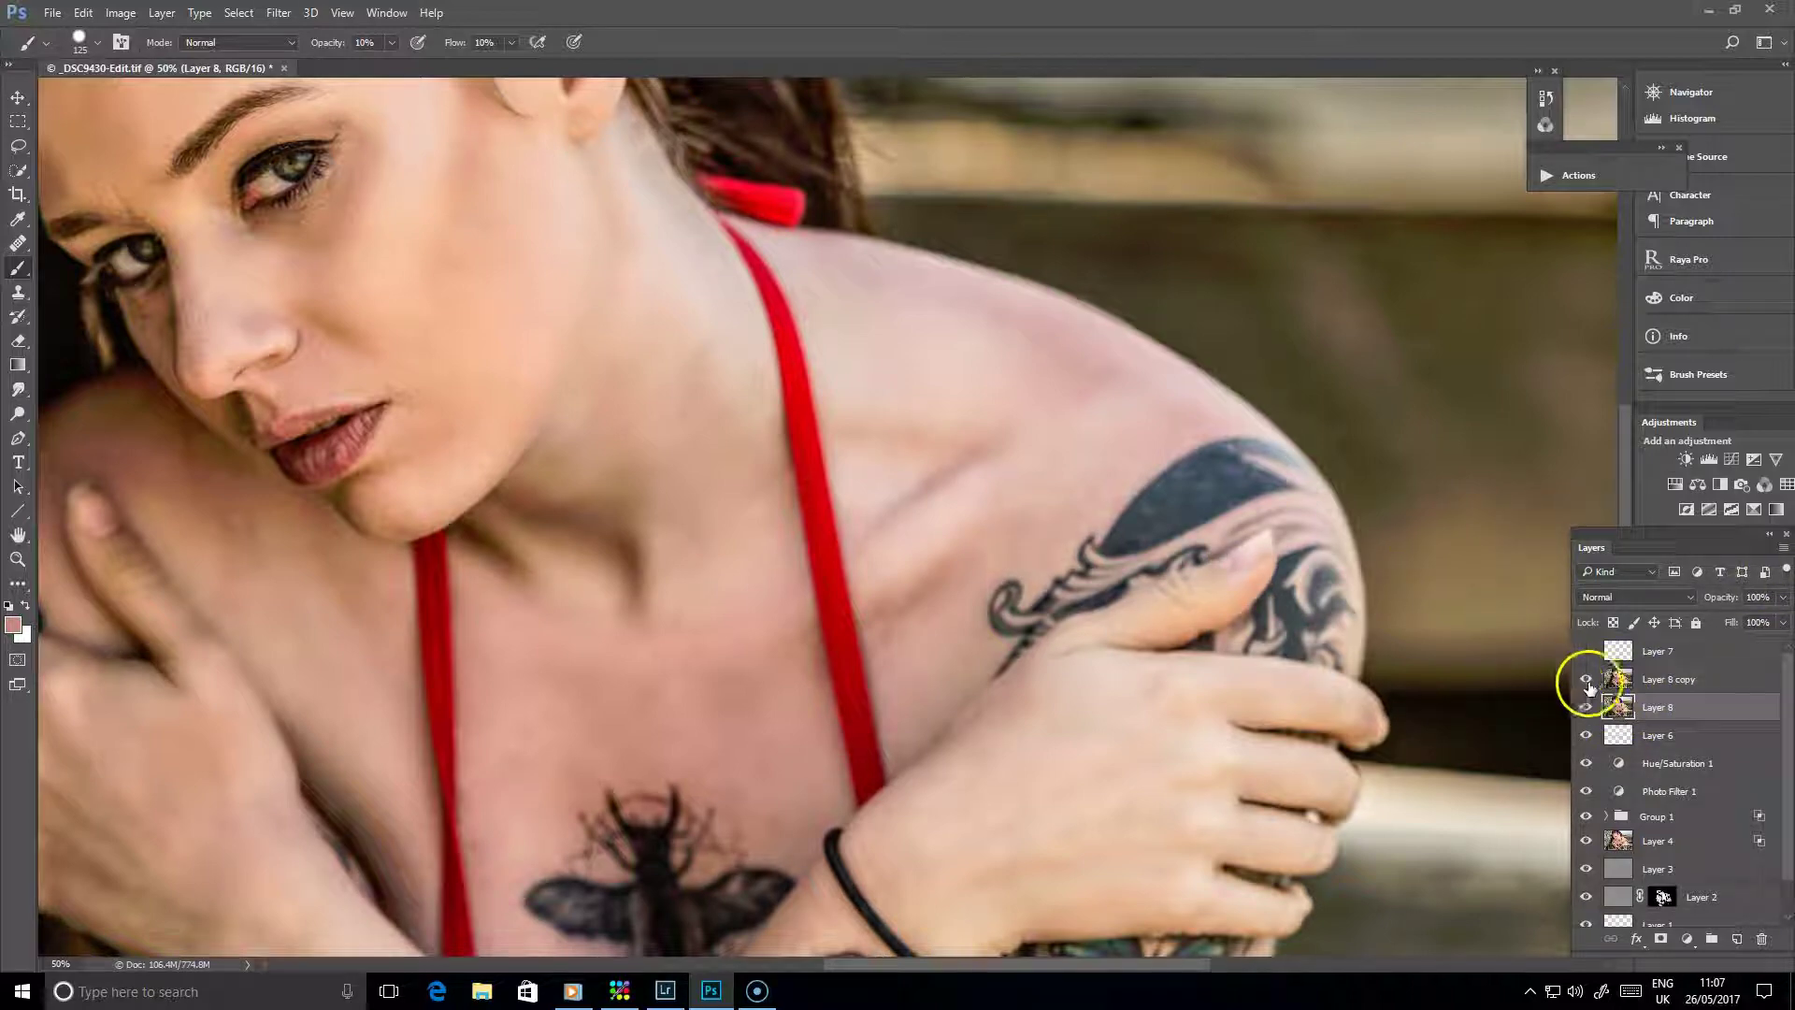
pyautogui.click(1587, 680)
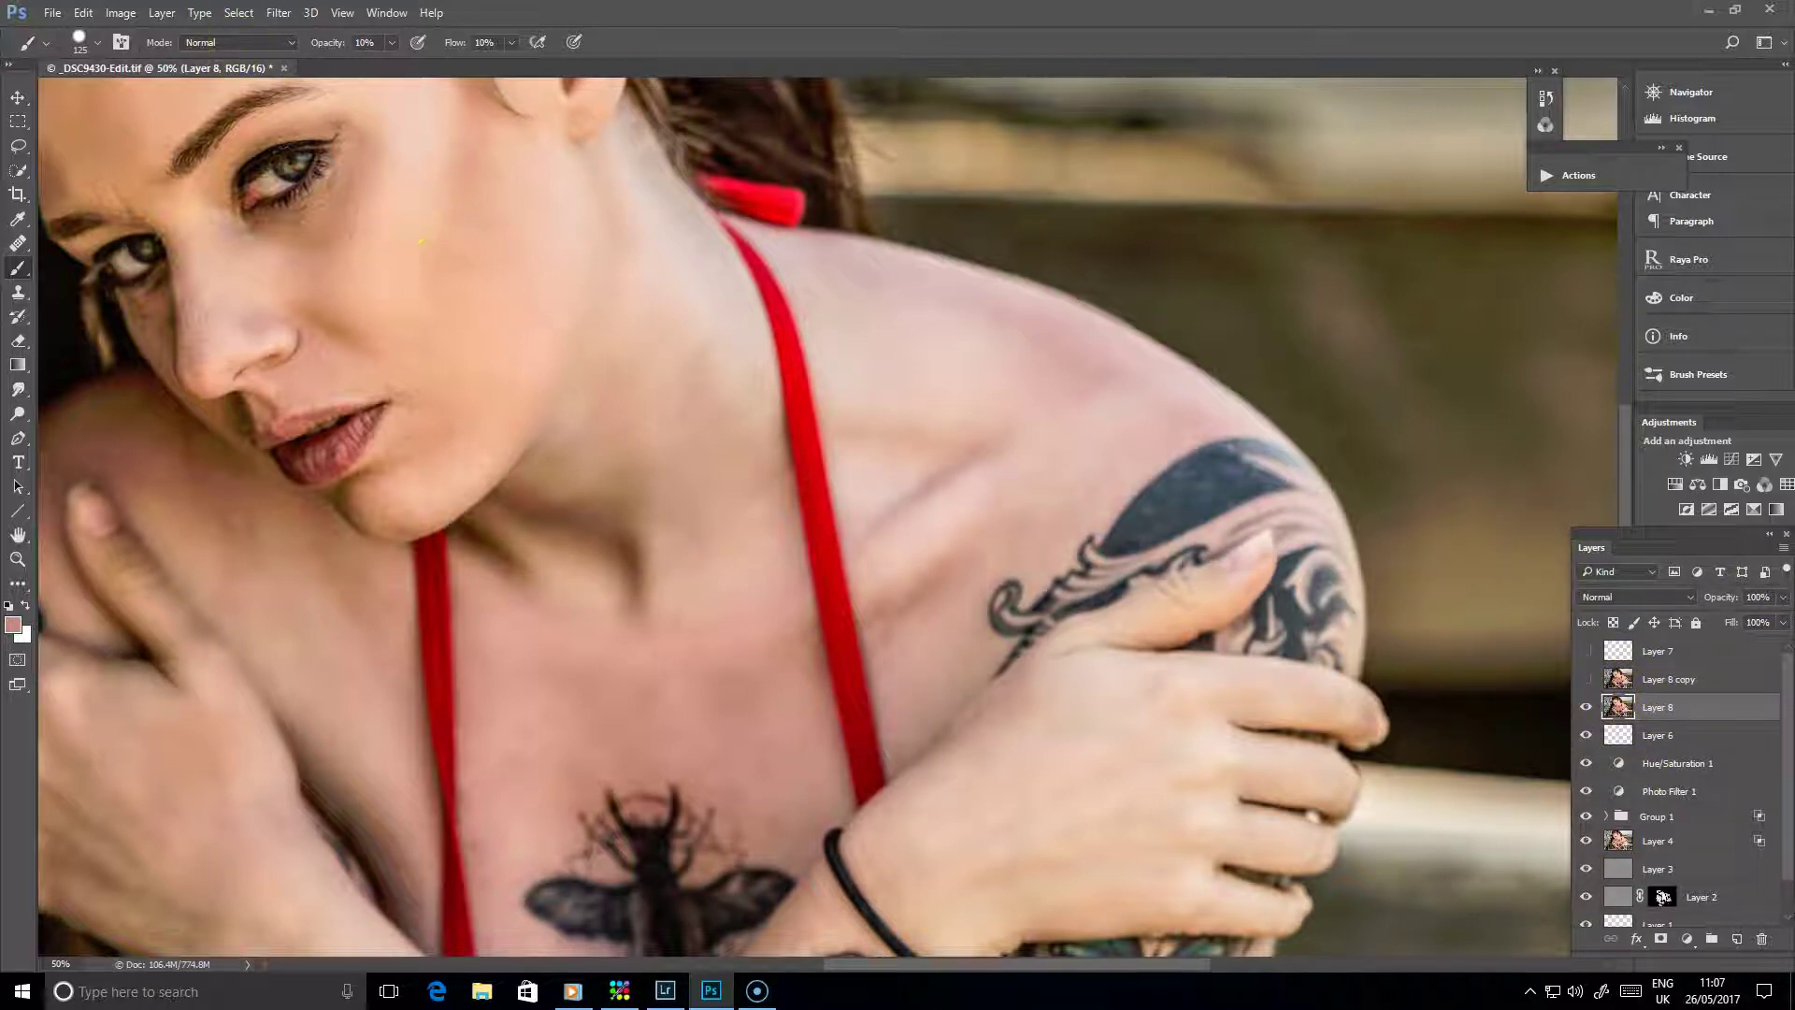
# Step: Apply a Gaussian Blur with a 9.4-pixel radius to Layer 8
pyautogui.click(277, 13)
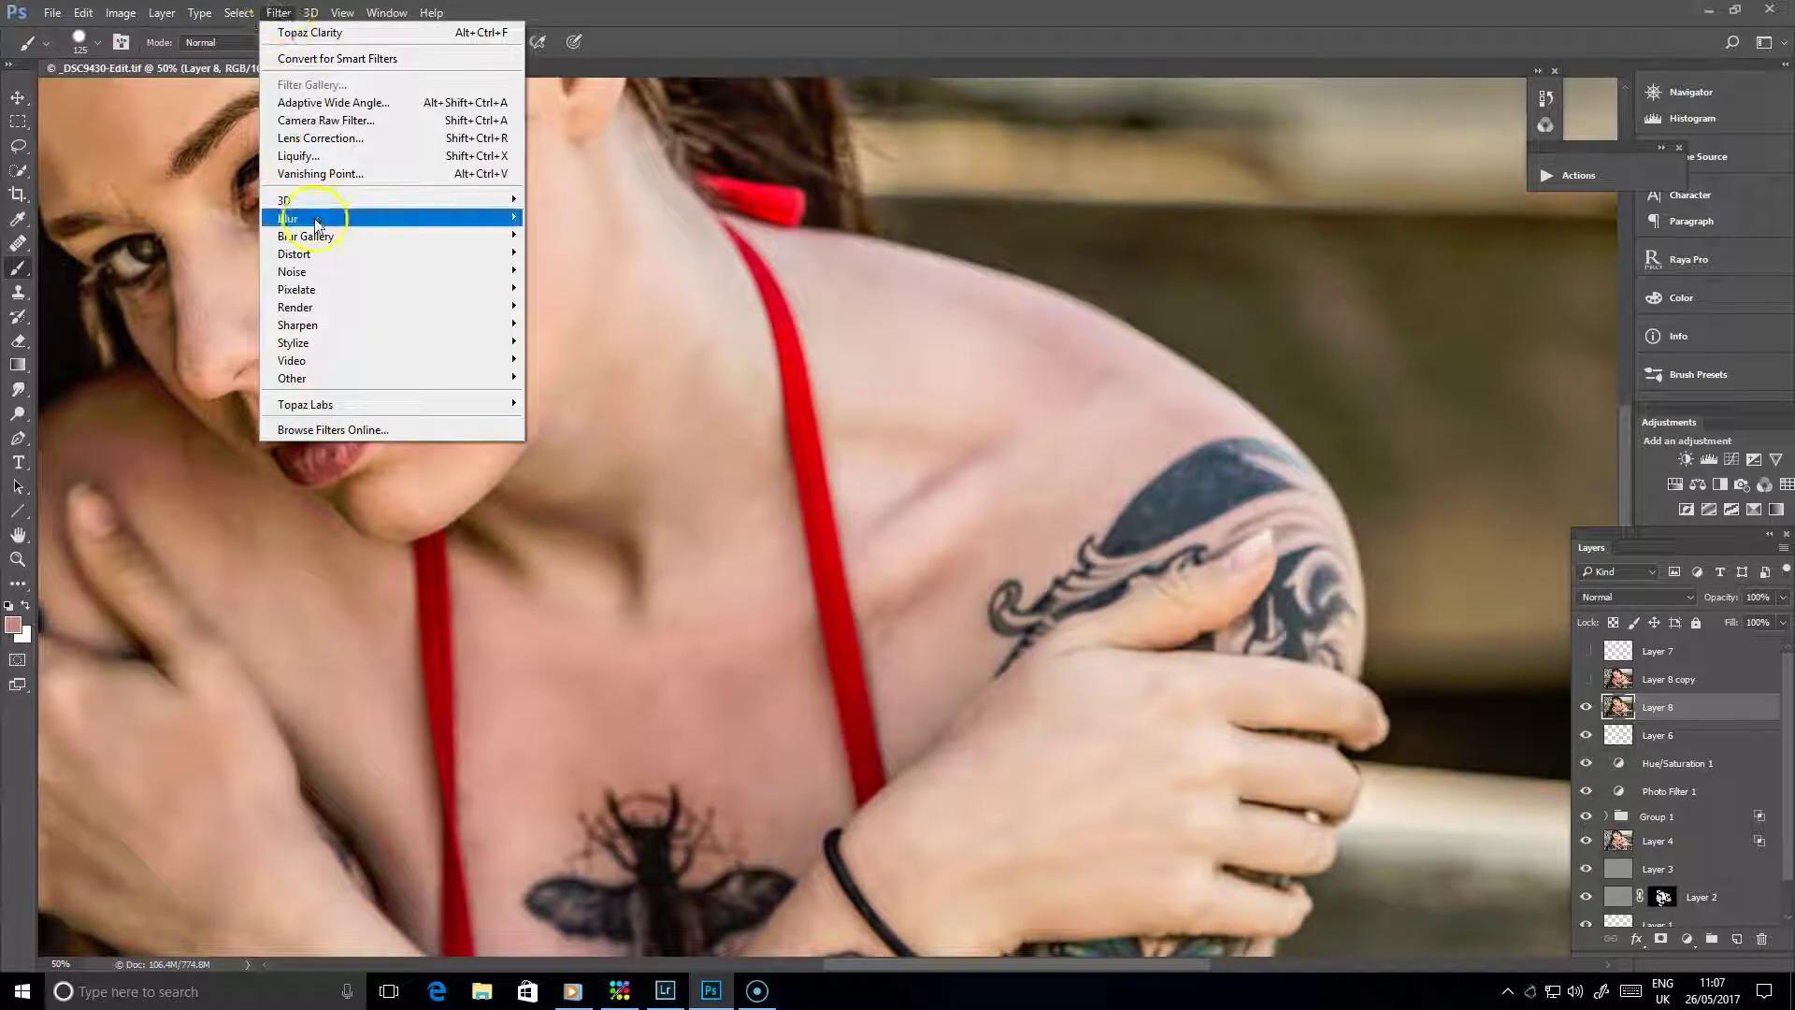
pyautogui.moveTo(318, 227)
pyautogui.click(200, 289)
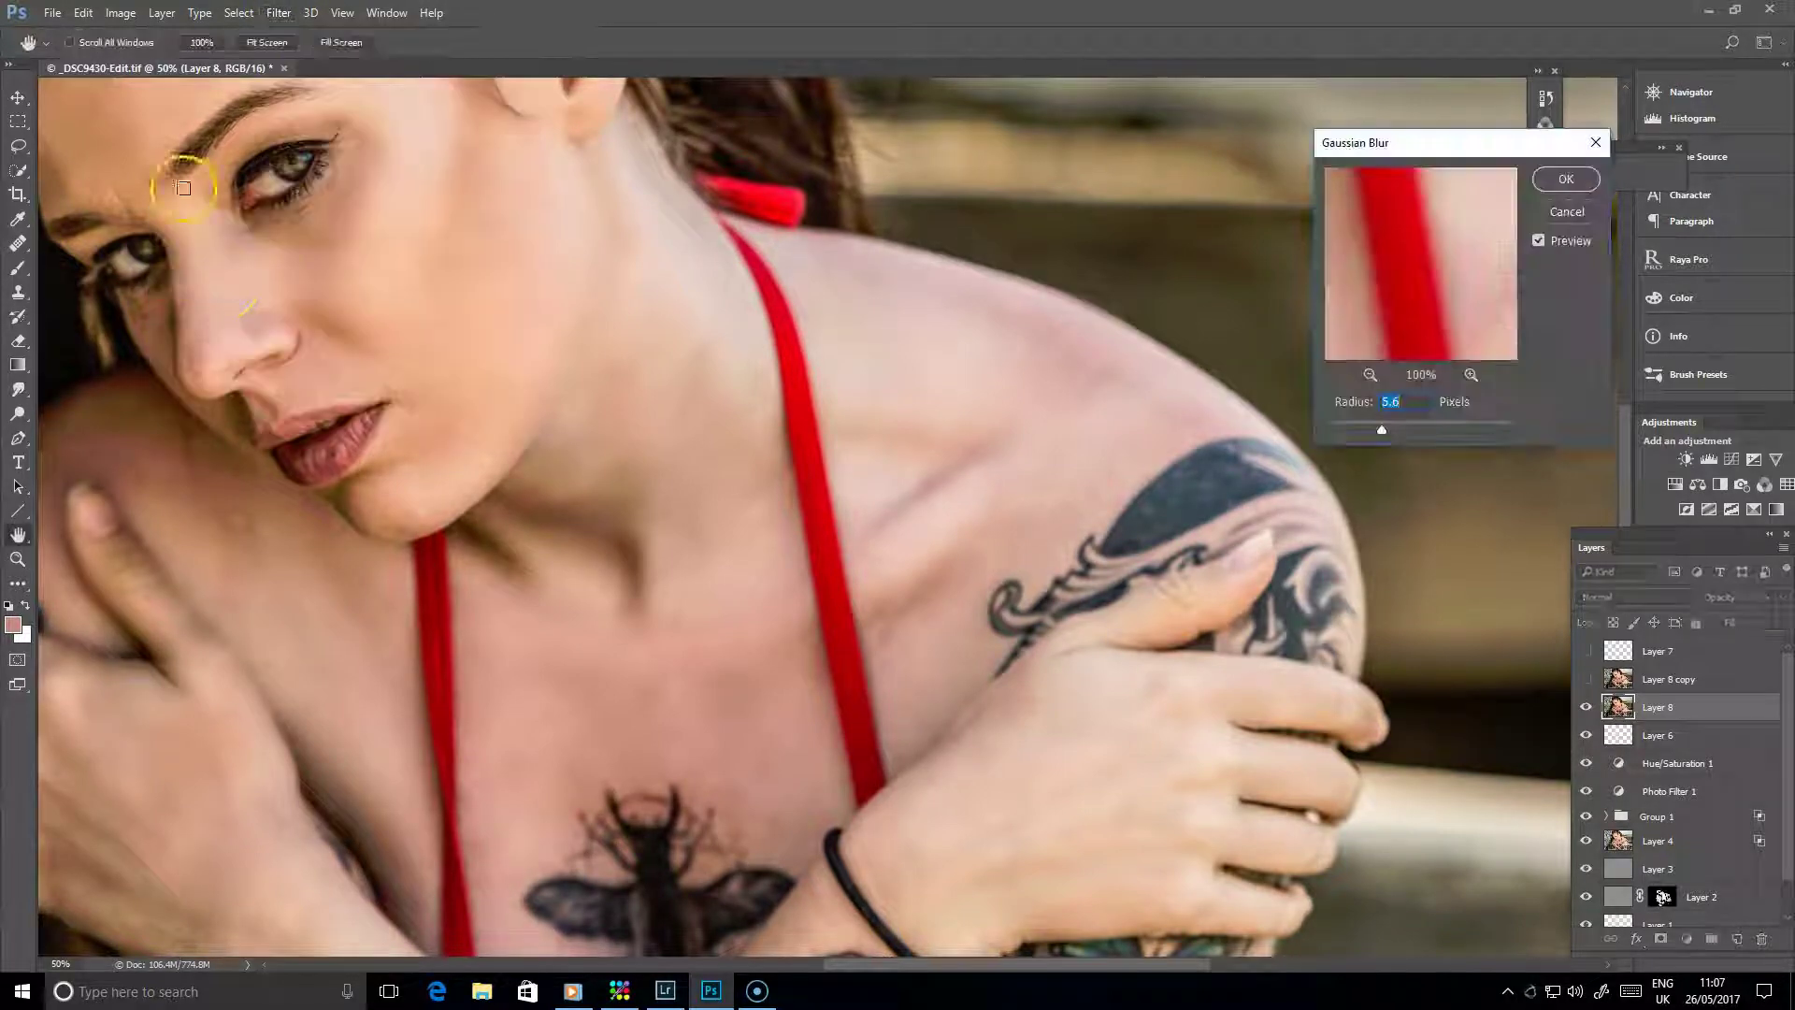
pyautogui.moveTo(1401, 429); pyautogui.dragTo(1416, 426)
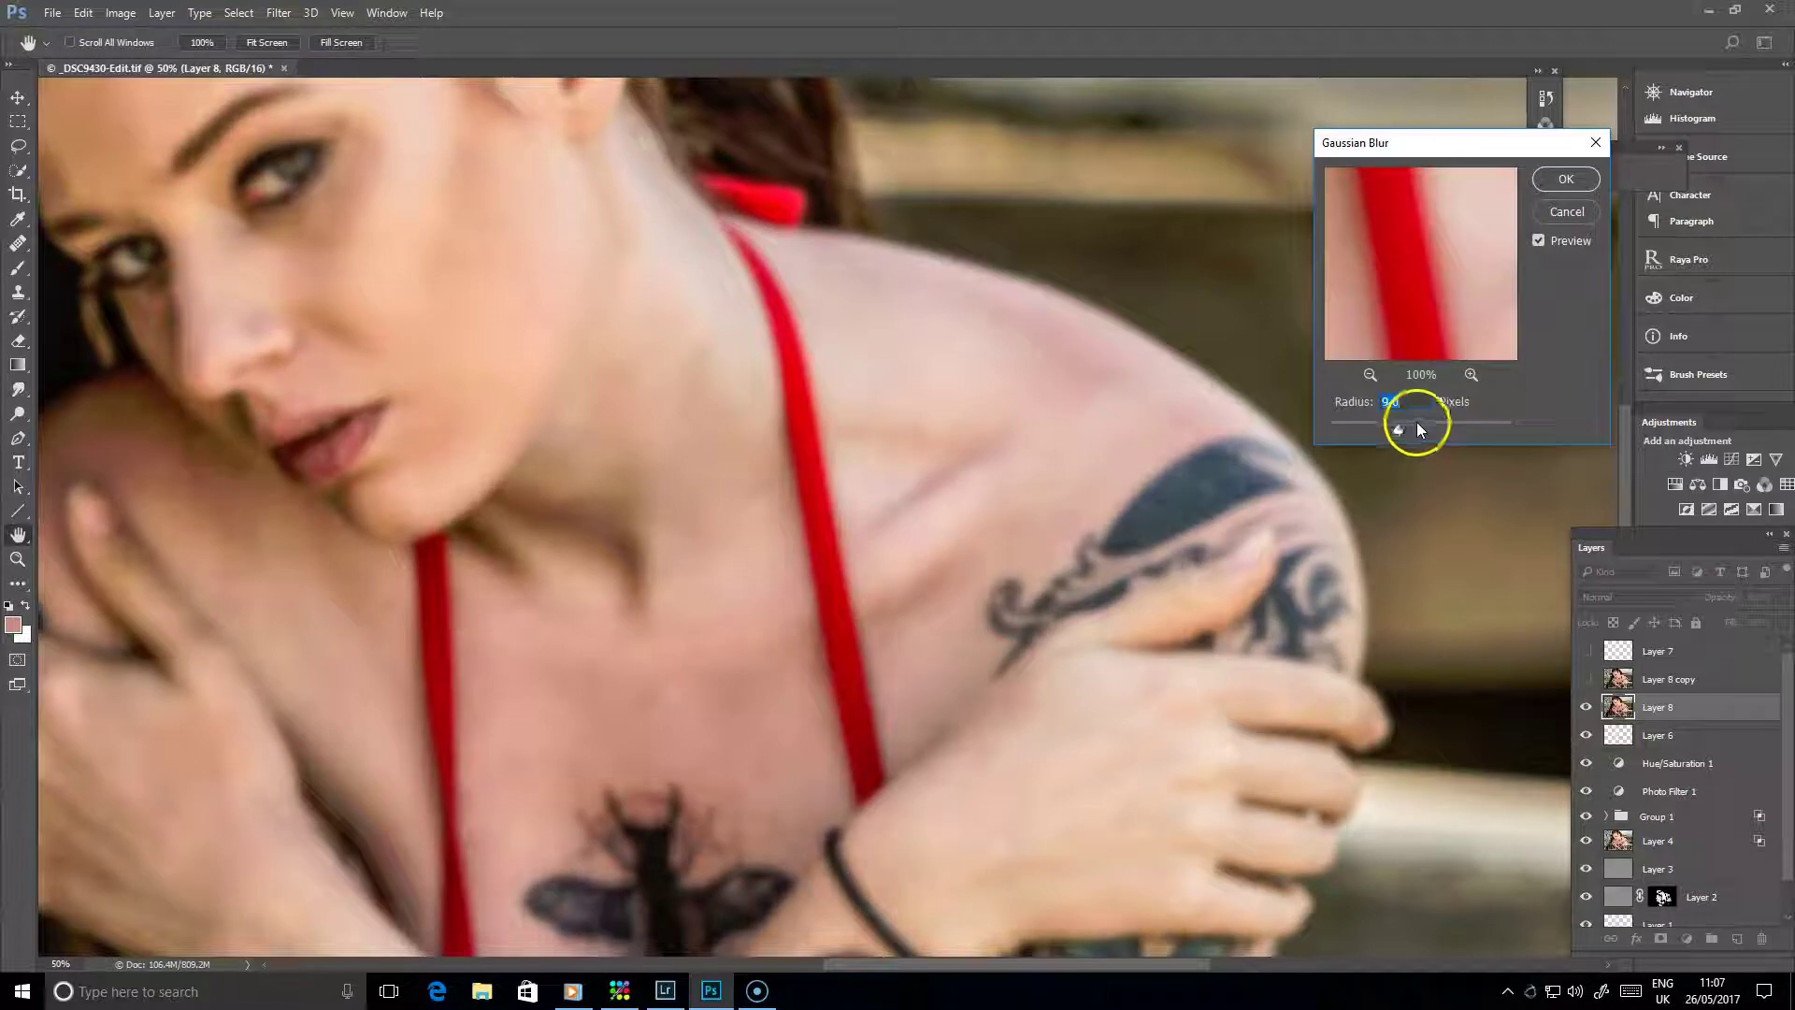
pyautogui.click(1417, 425)
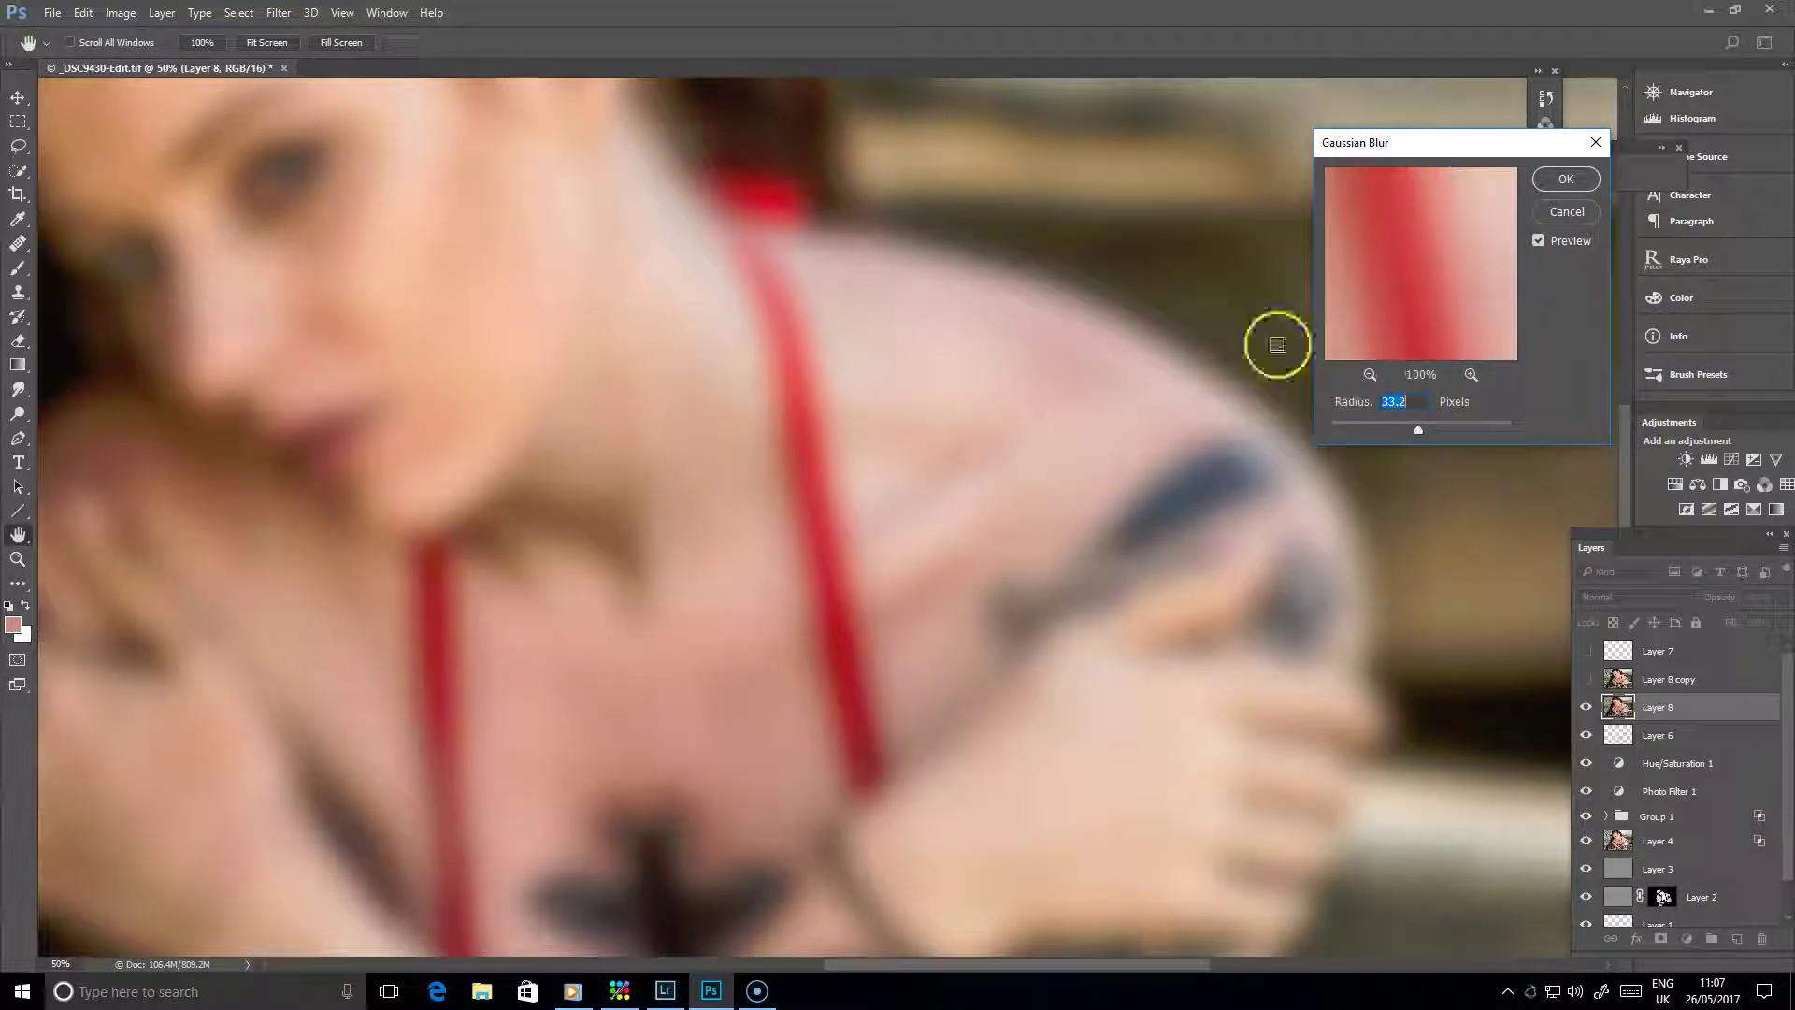
pyautogui.click(1399, 427)
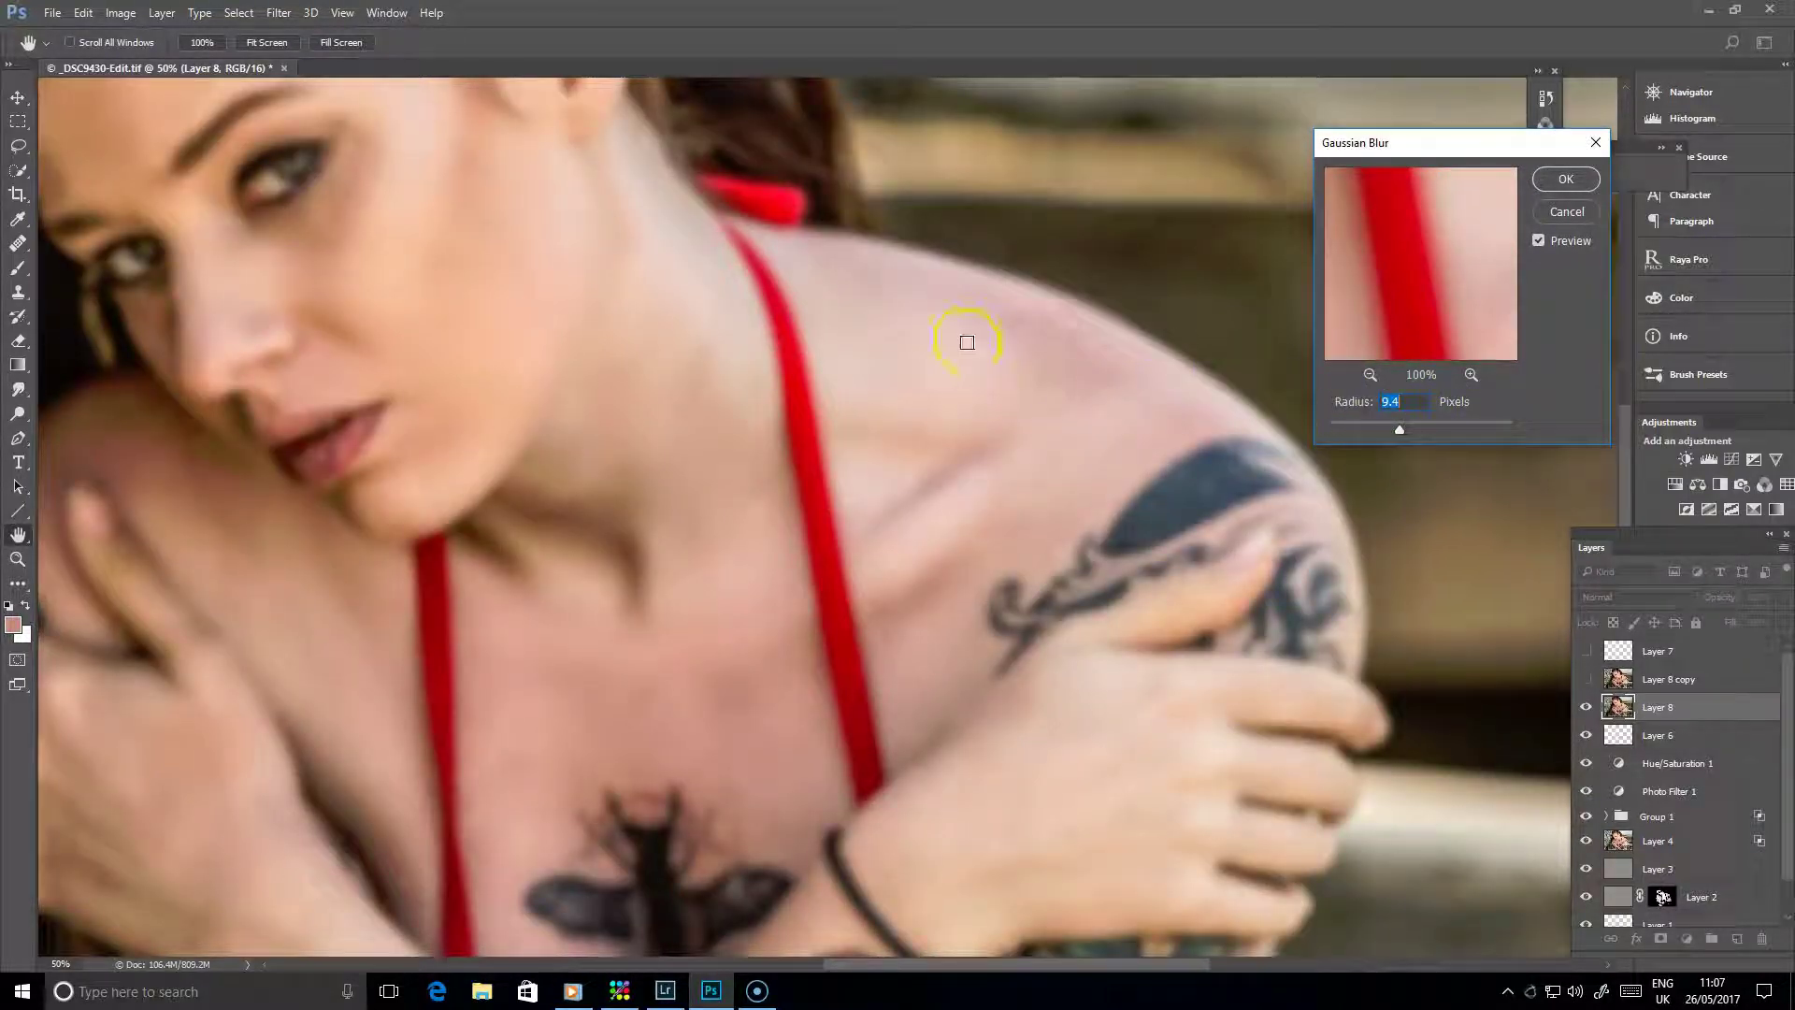
pyautogui.click(1566, 179)
pyautogui.click(1625, 680)
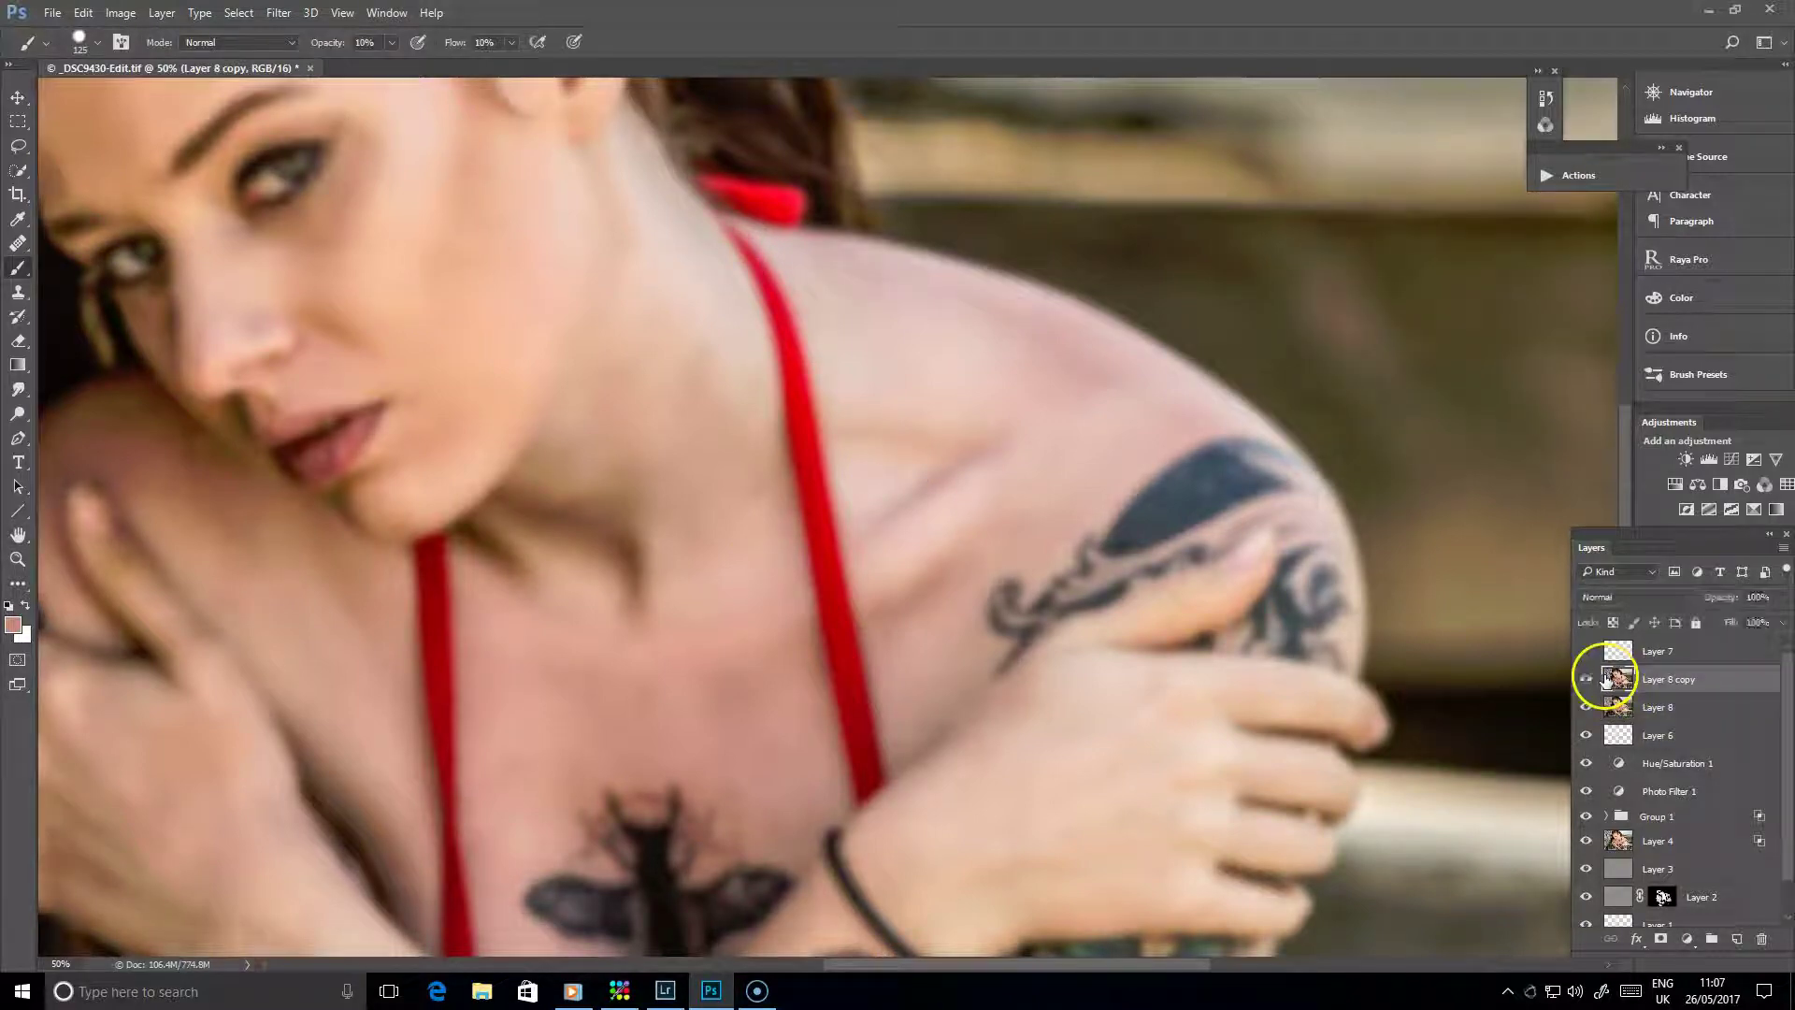
# Step: Apply inverted Layer 8 to Layer 8 copy with Add blending, then set the copy to Linear Light
pyautogui.click(1585, 679)
pyautogui.click(121, 13)
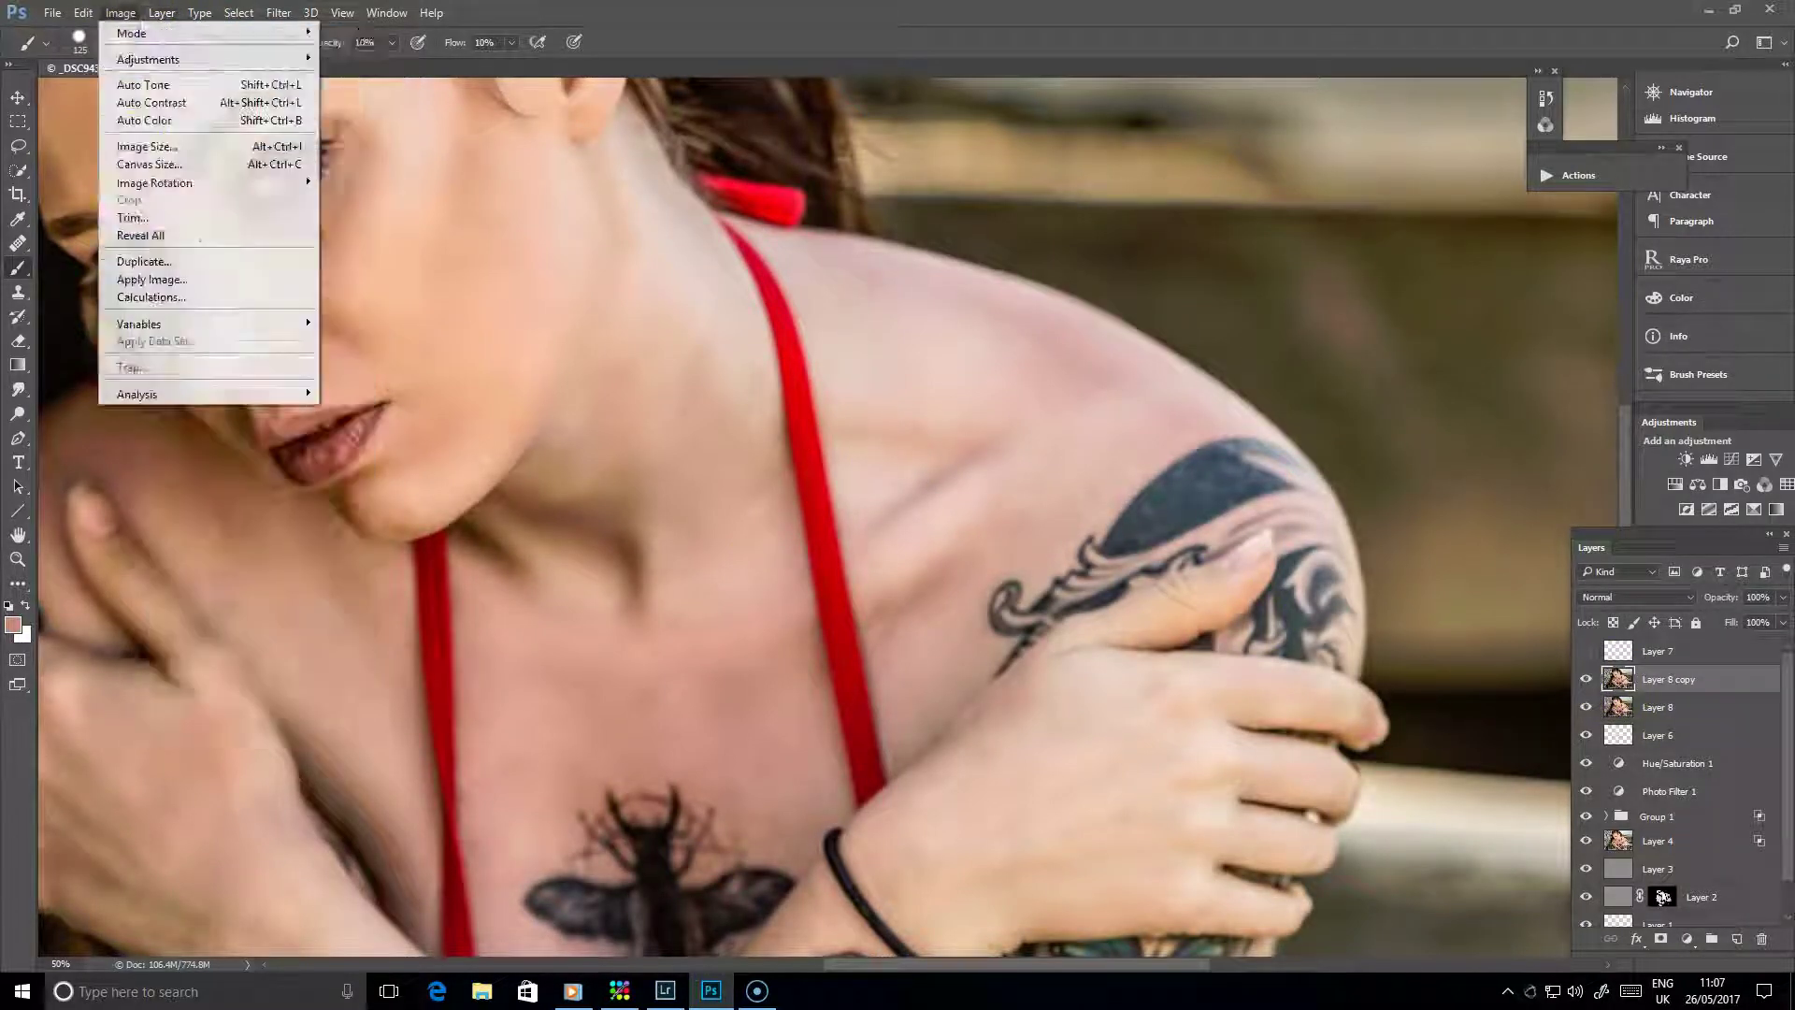
pyautogui.click(168, 280)
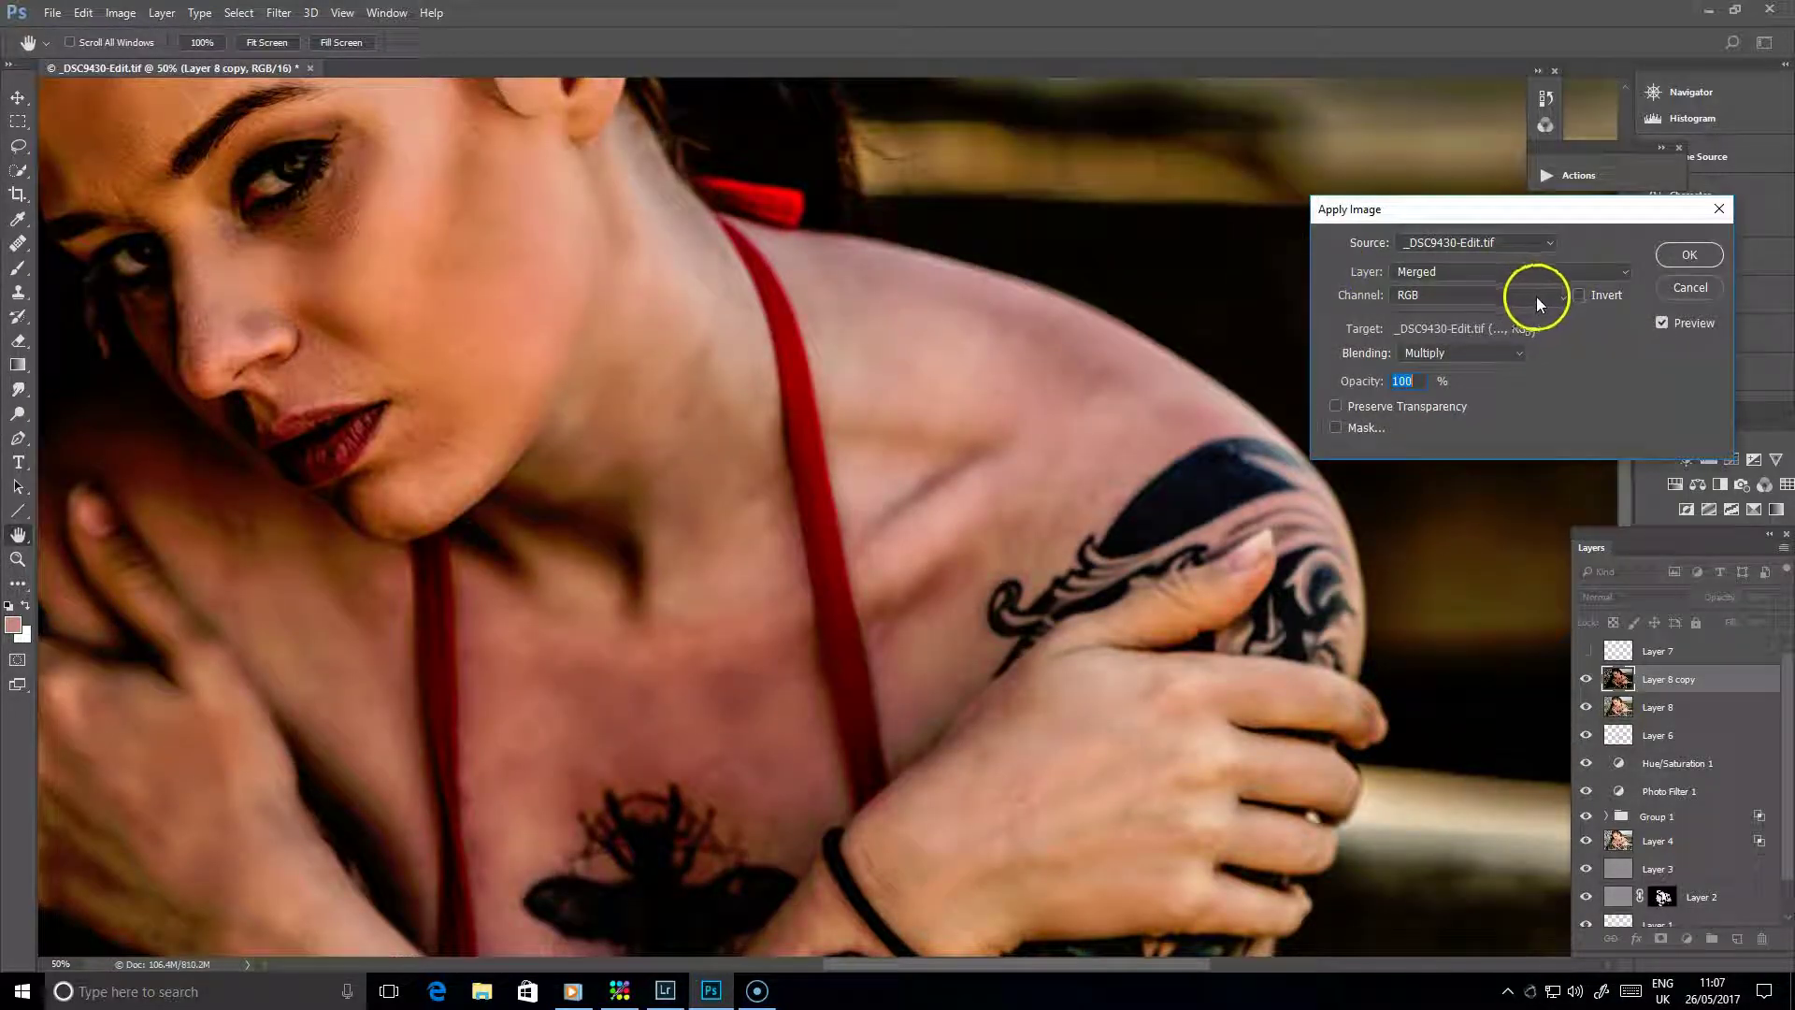
pyautogui.click(1531, 275)
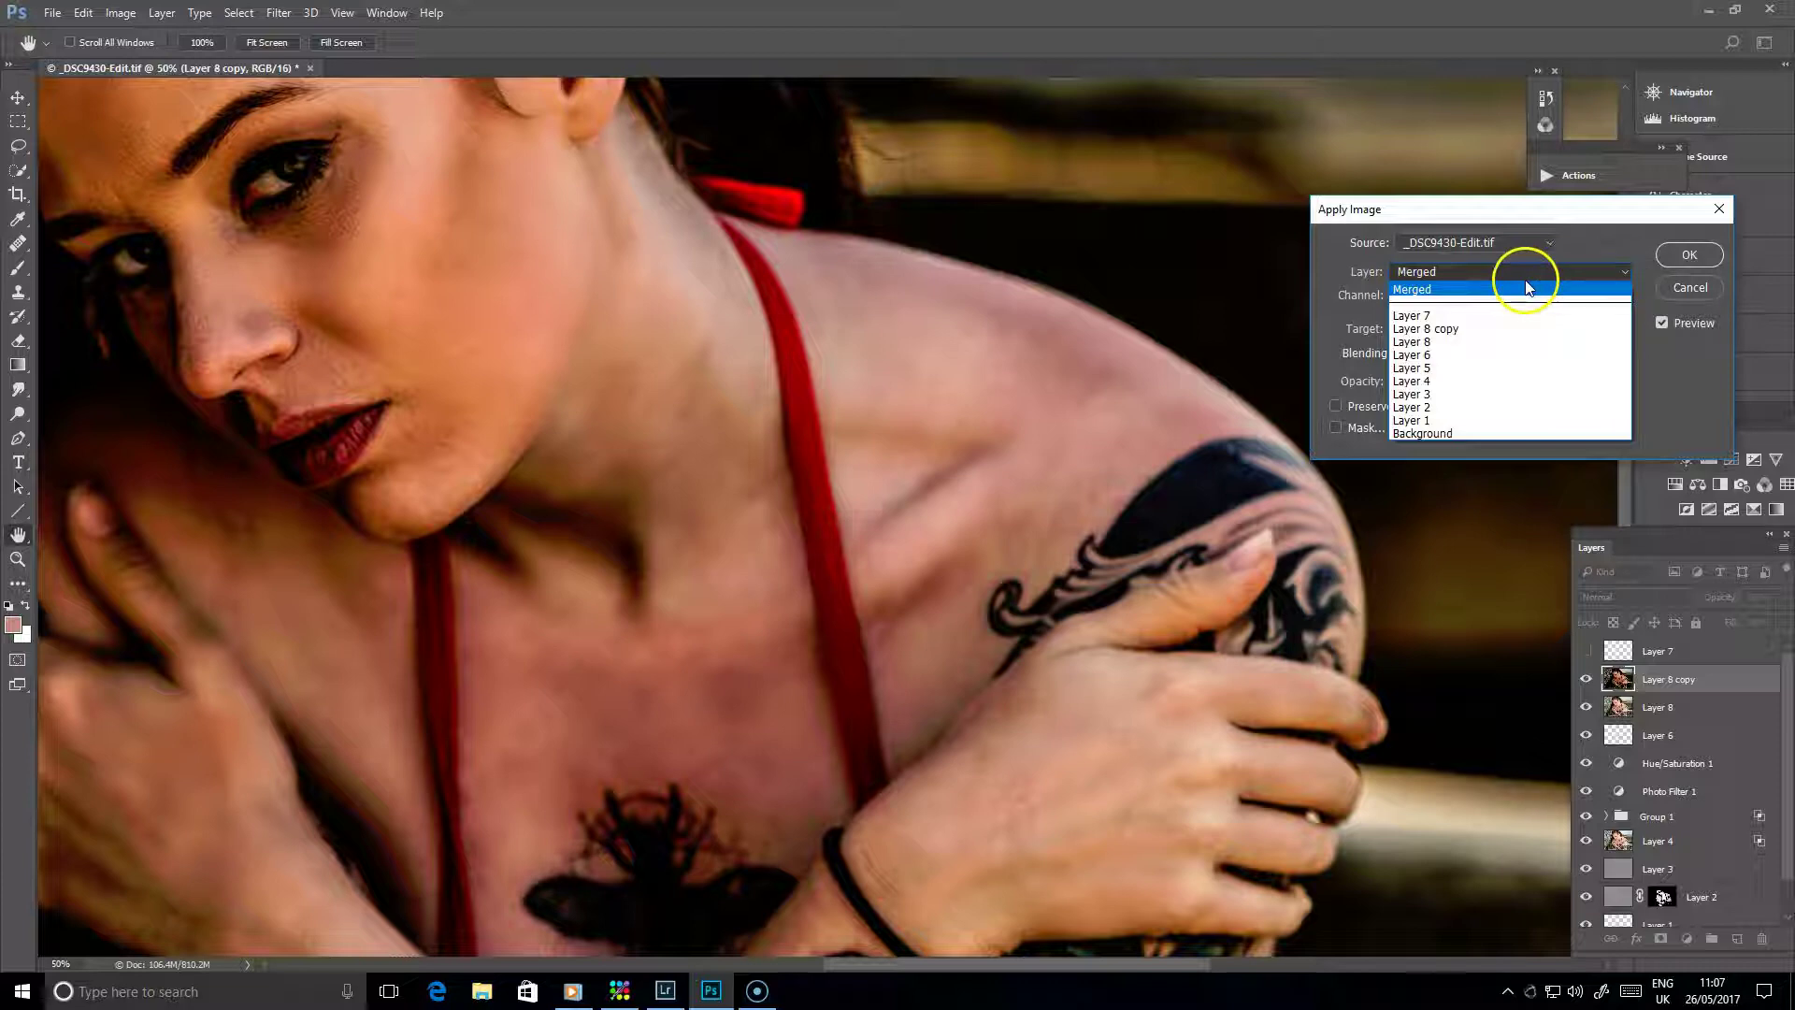
pyautogui.click(1471, 341)
pyautogui.click(1579, 295)
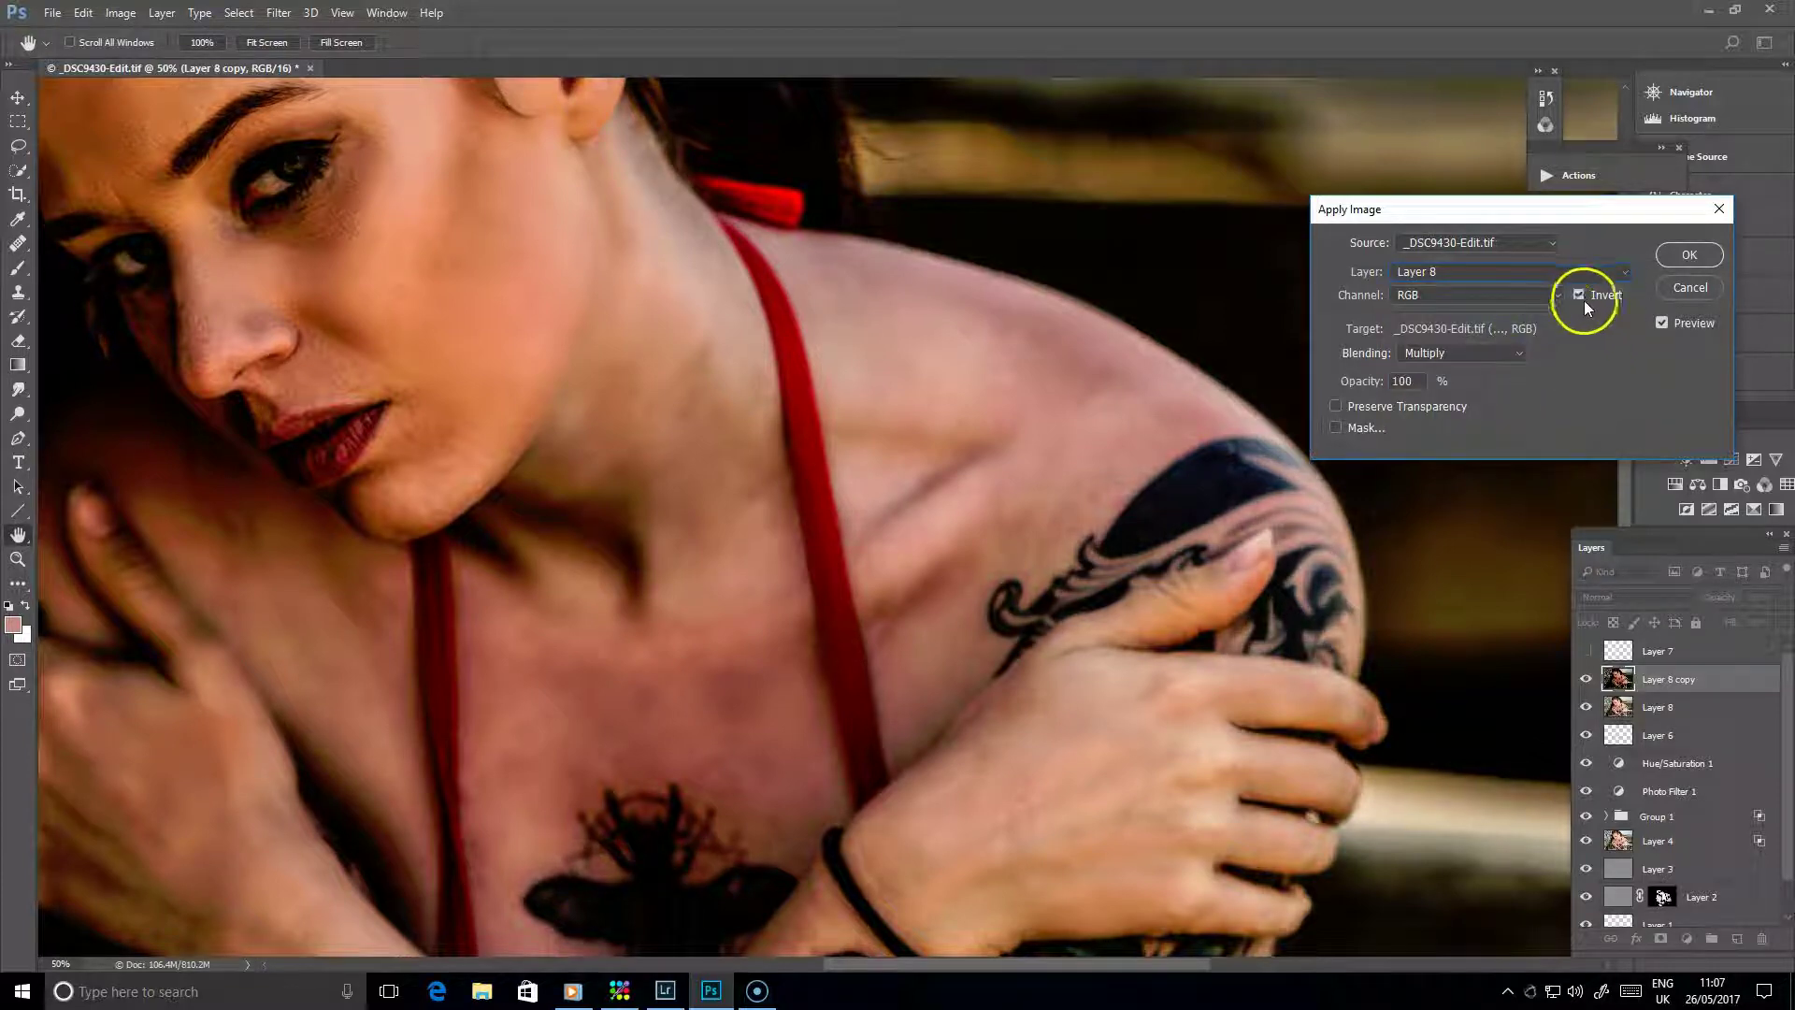
pyautogui.click(1490, 353)
pyautogui.click(1435, 659)
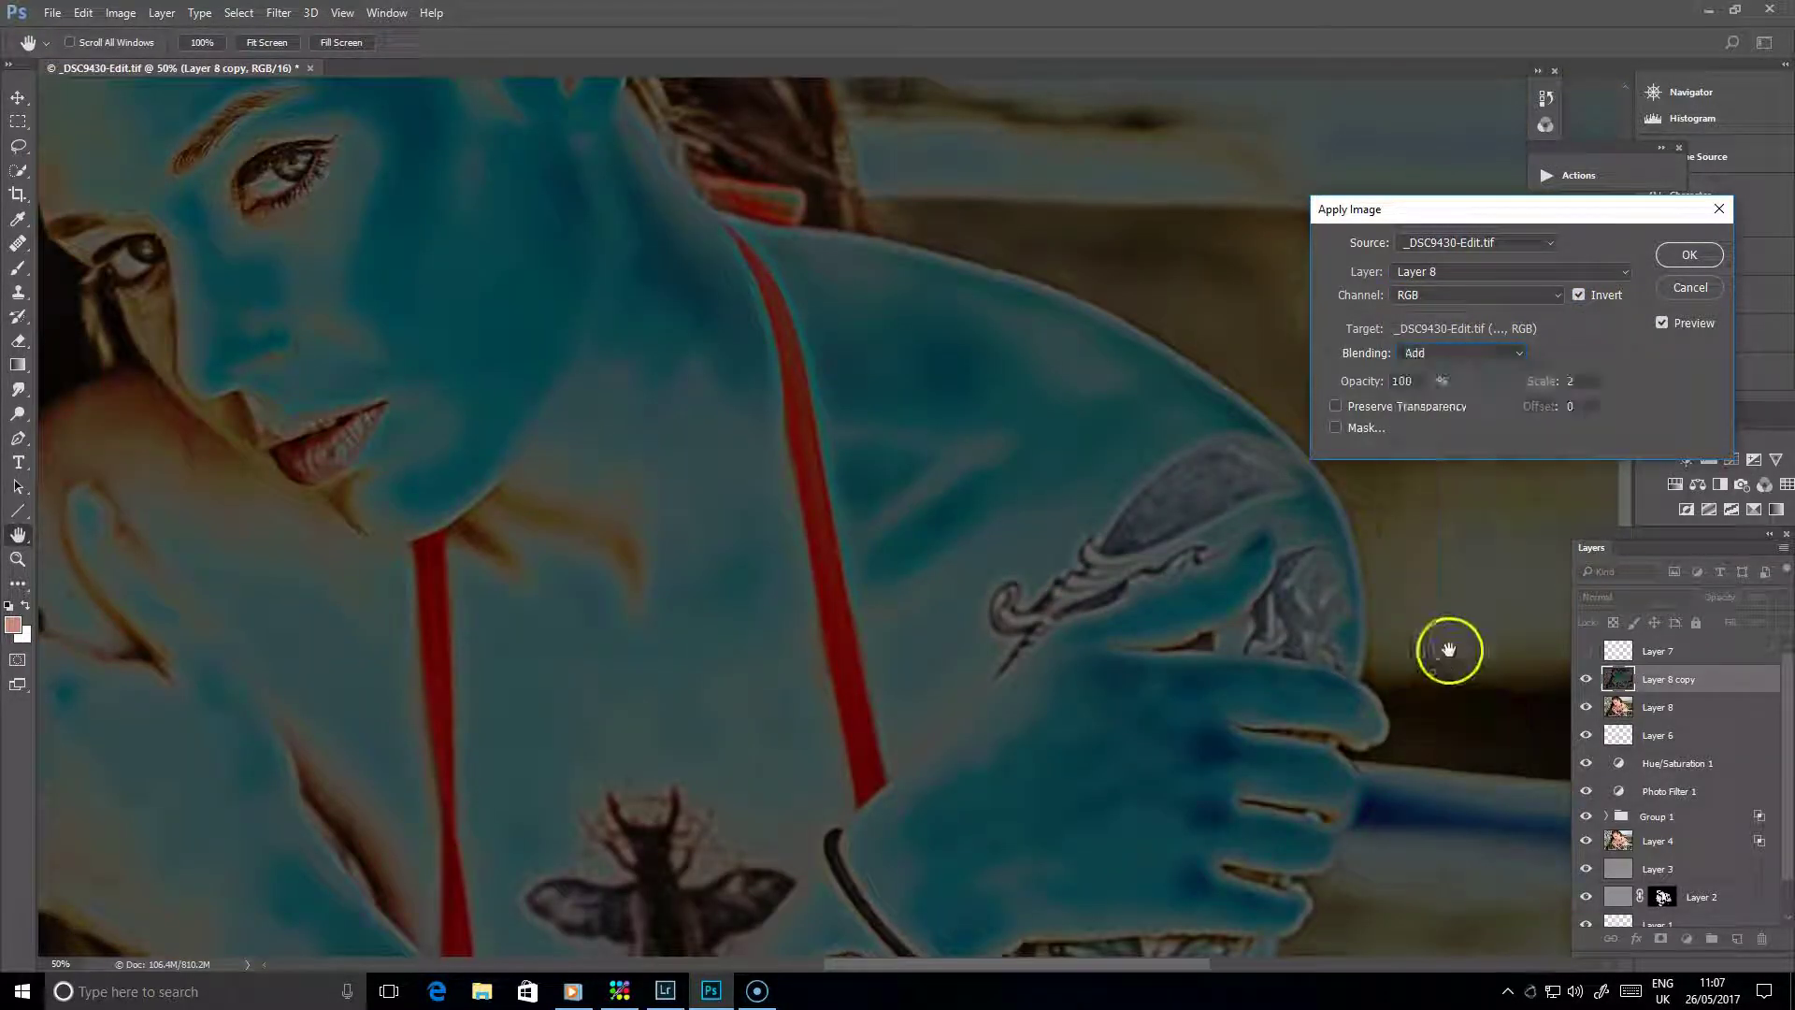
pyautogui.click(1686, 252)
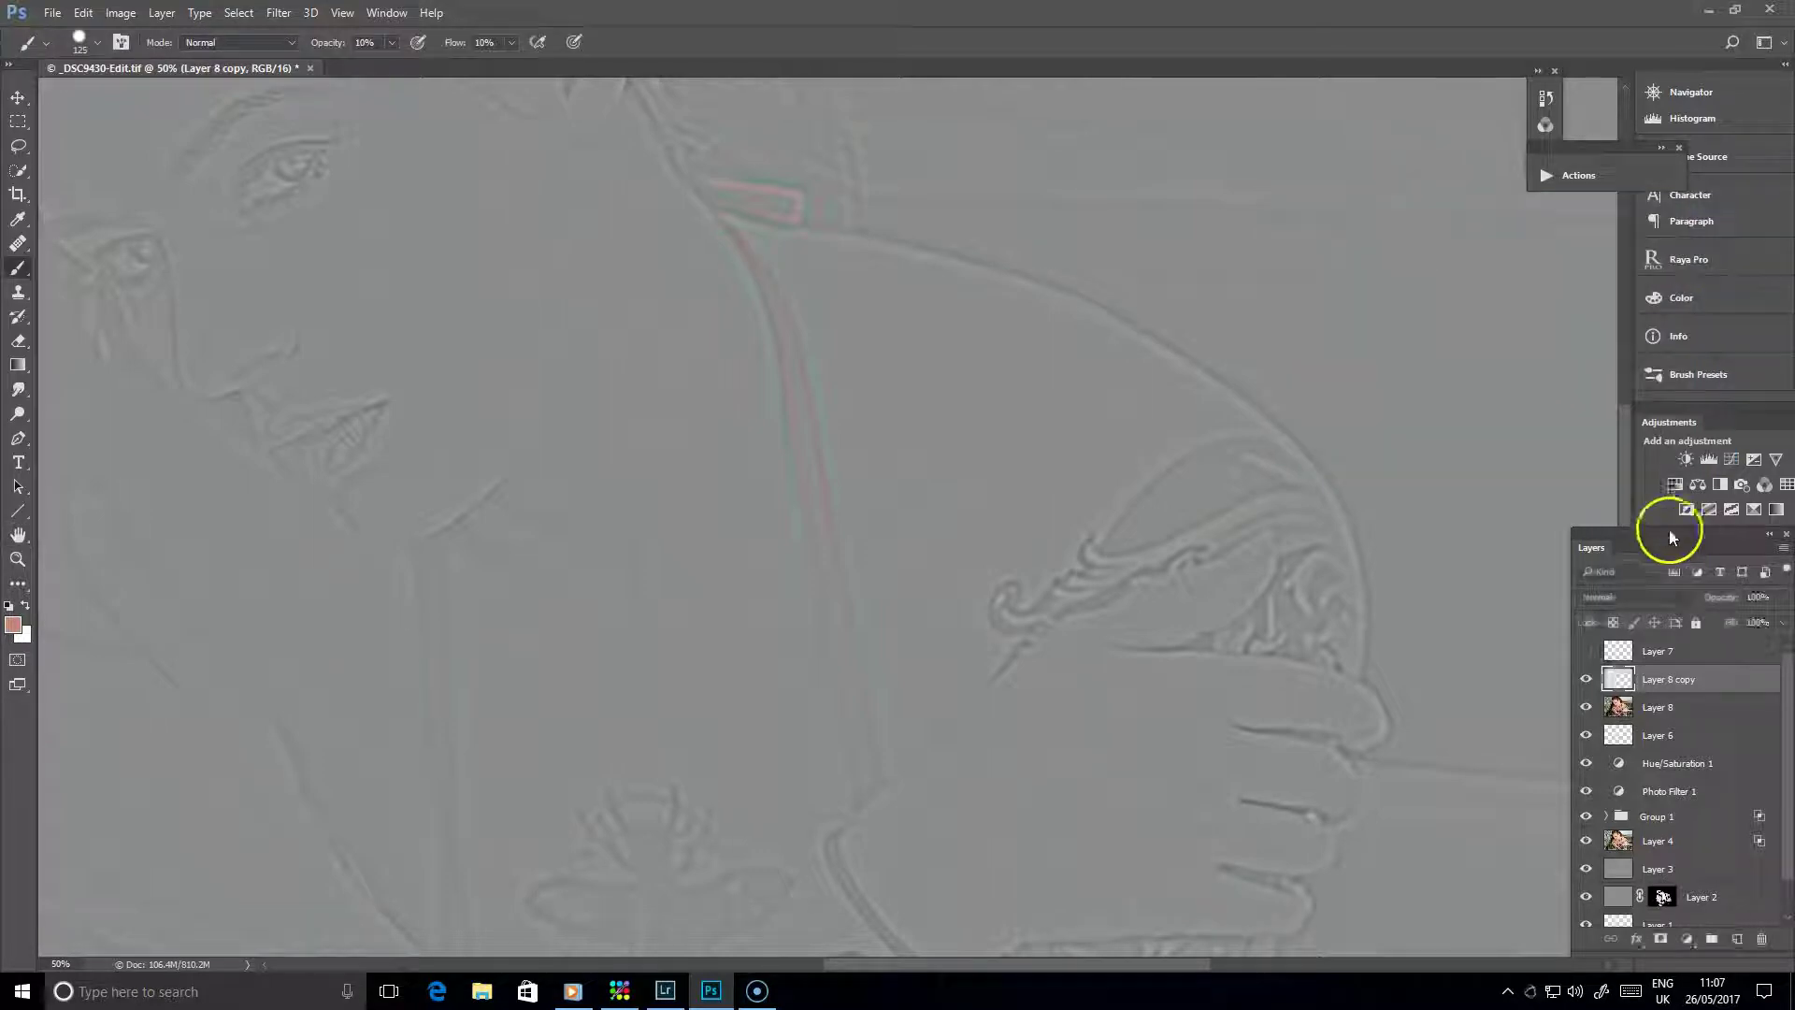
pyautogui.click(1636, 596)
pyautogui.click(1632, 825)
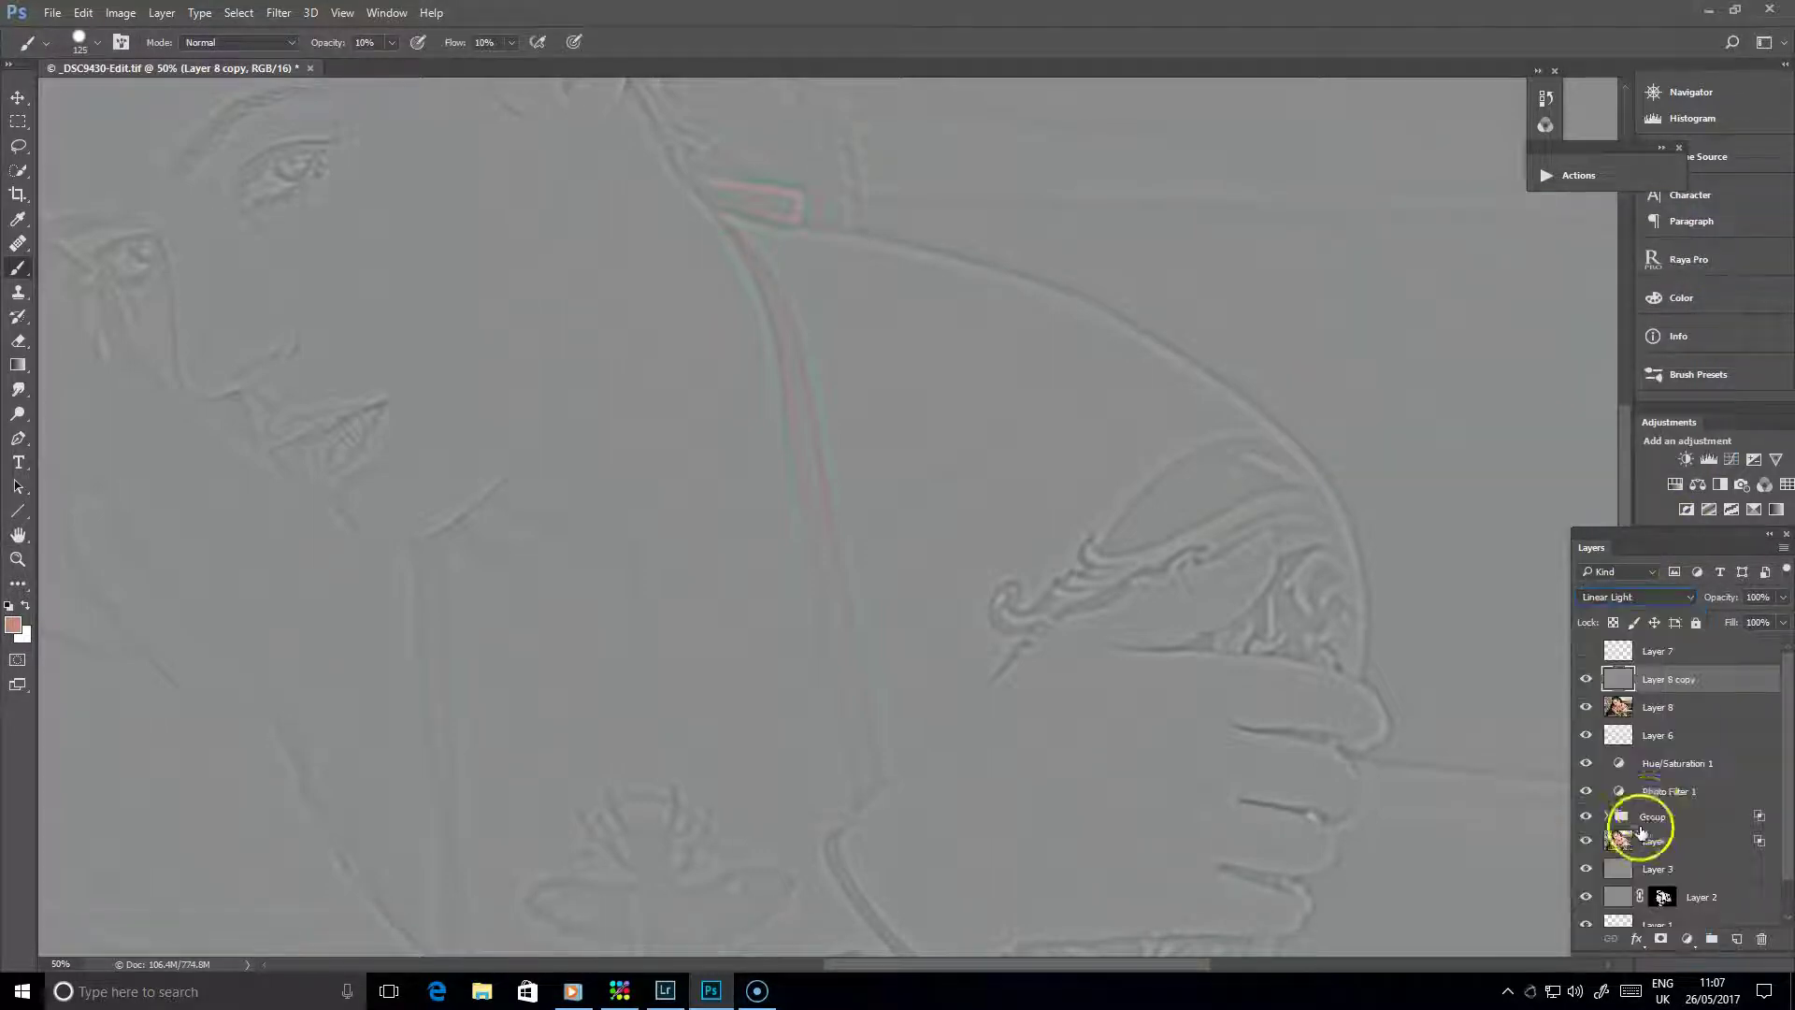
# Step: Select blurred Layer 8 and set up the Clone Stamp with a 91 px brush
pyautogui.click(1631, 707)
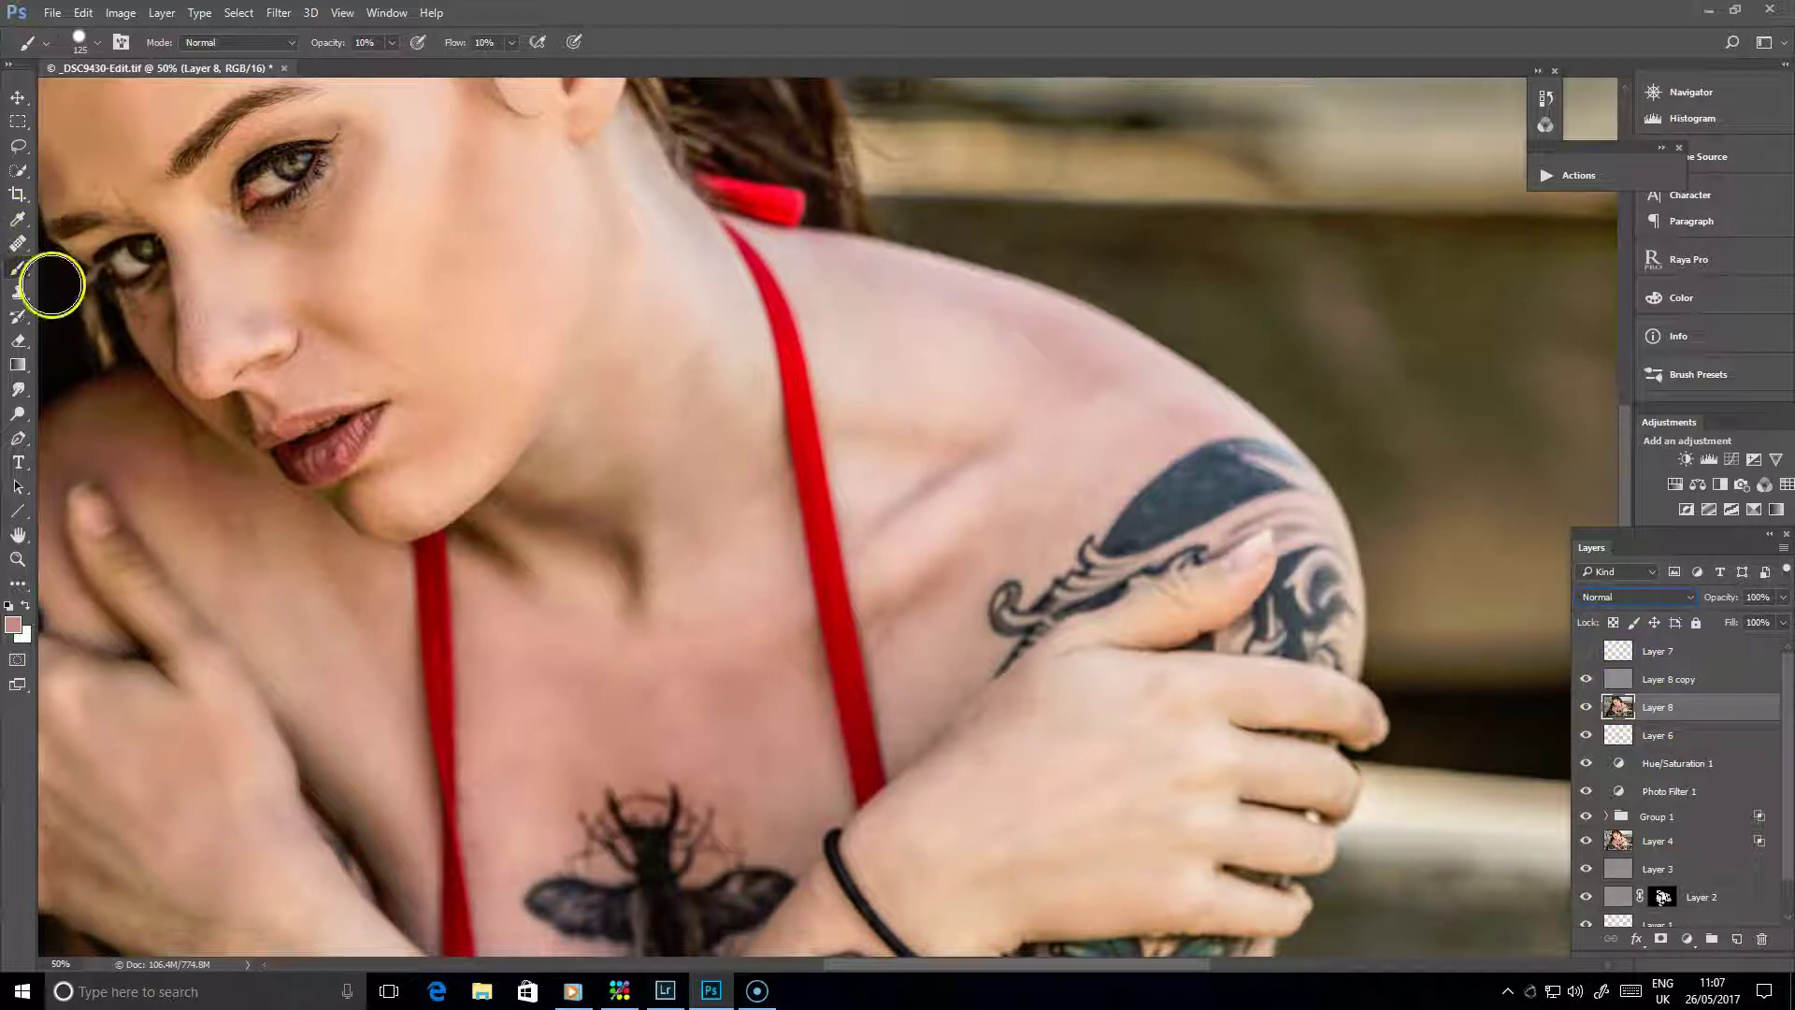
pyautogui.click(18, 293)
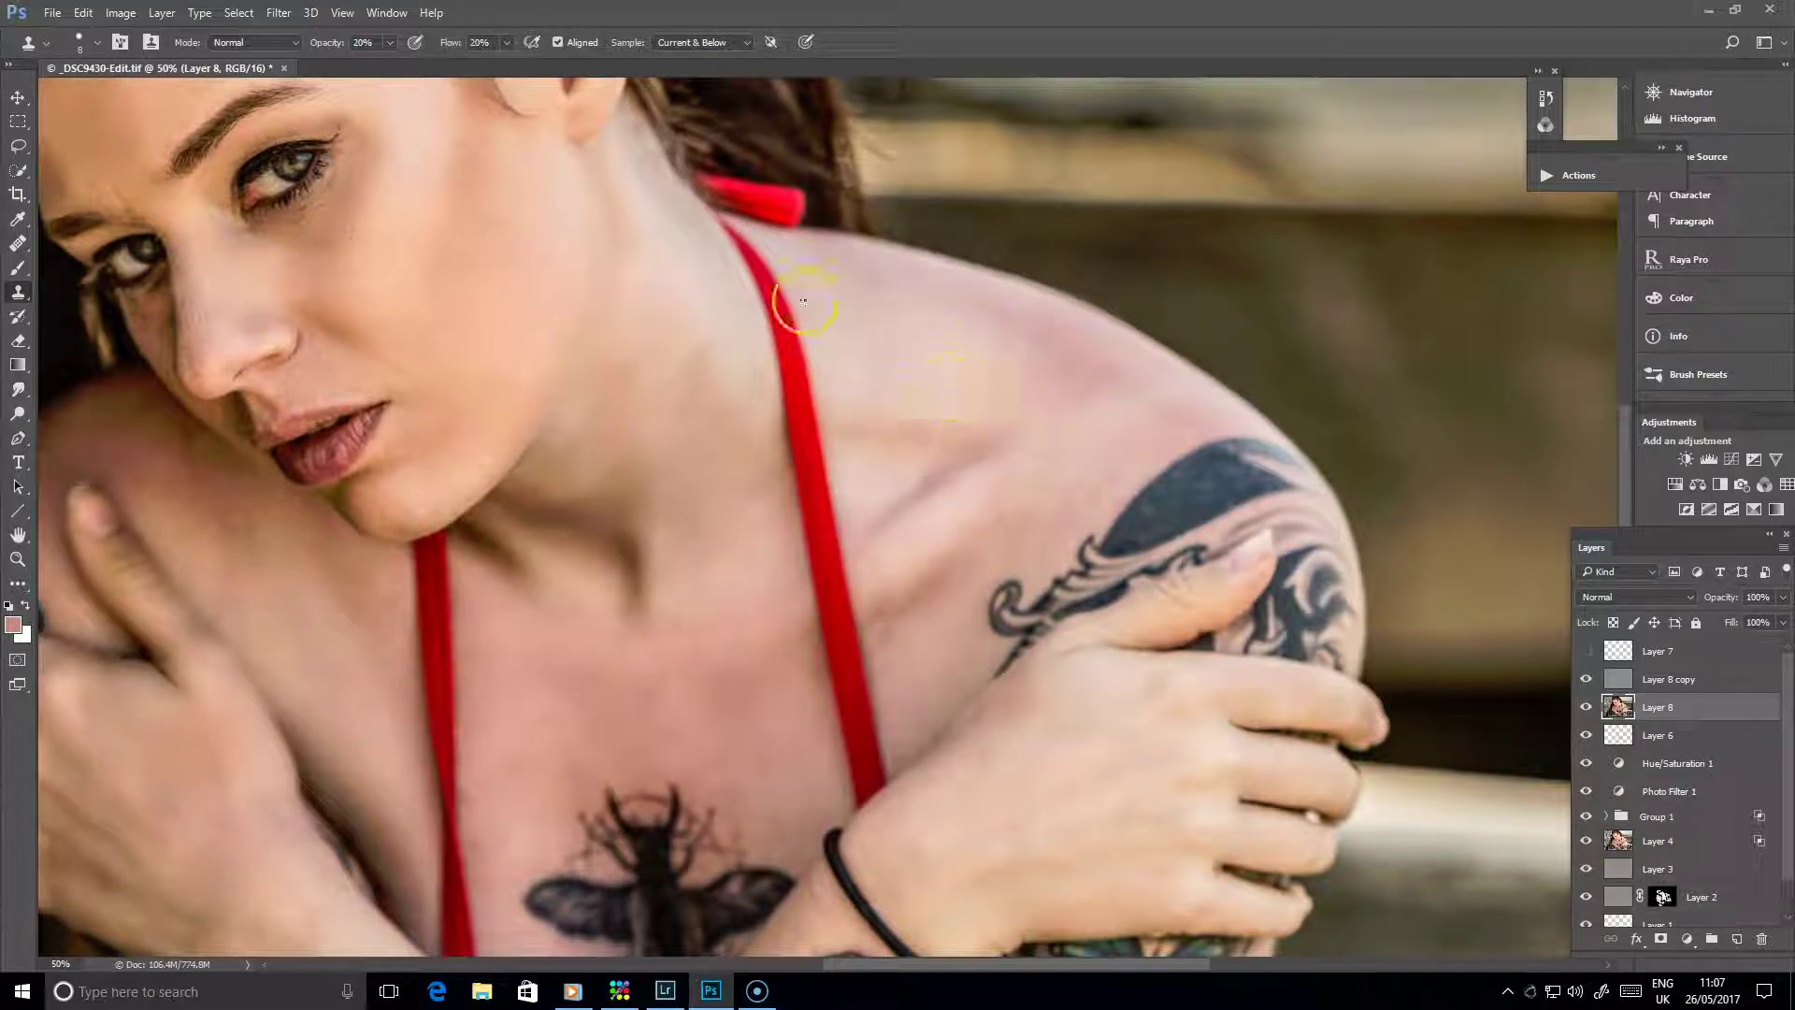
pyautogui.click(94, 42)
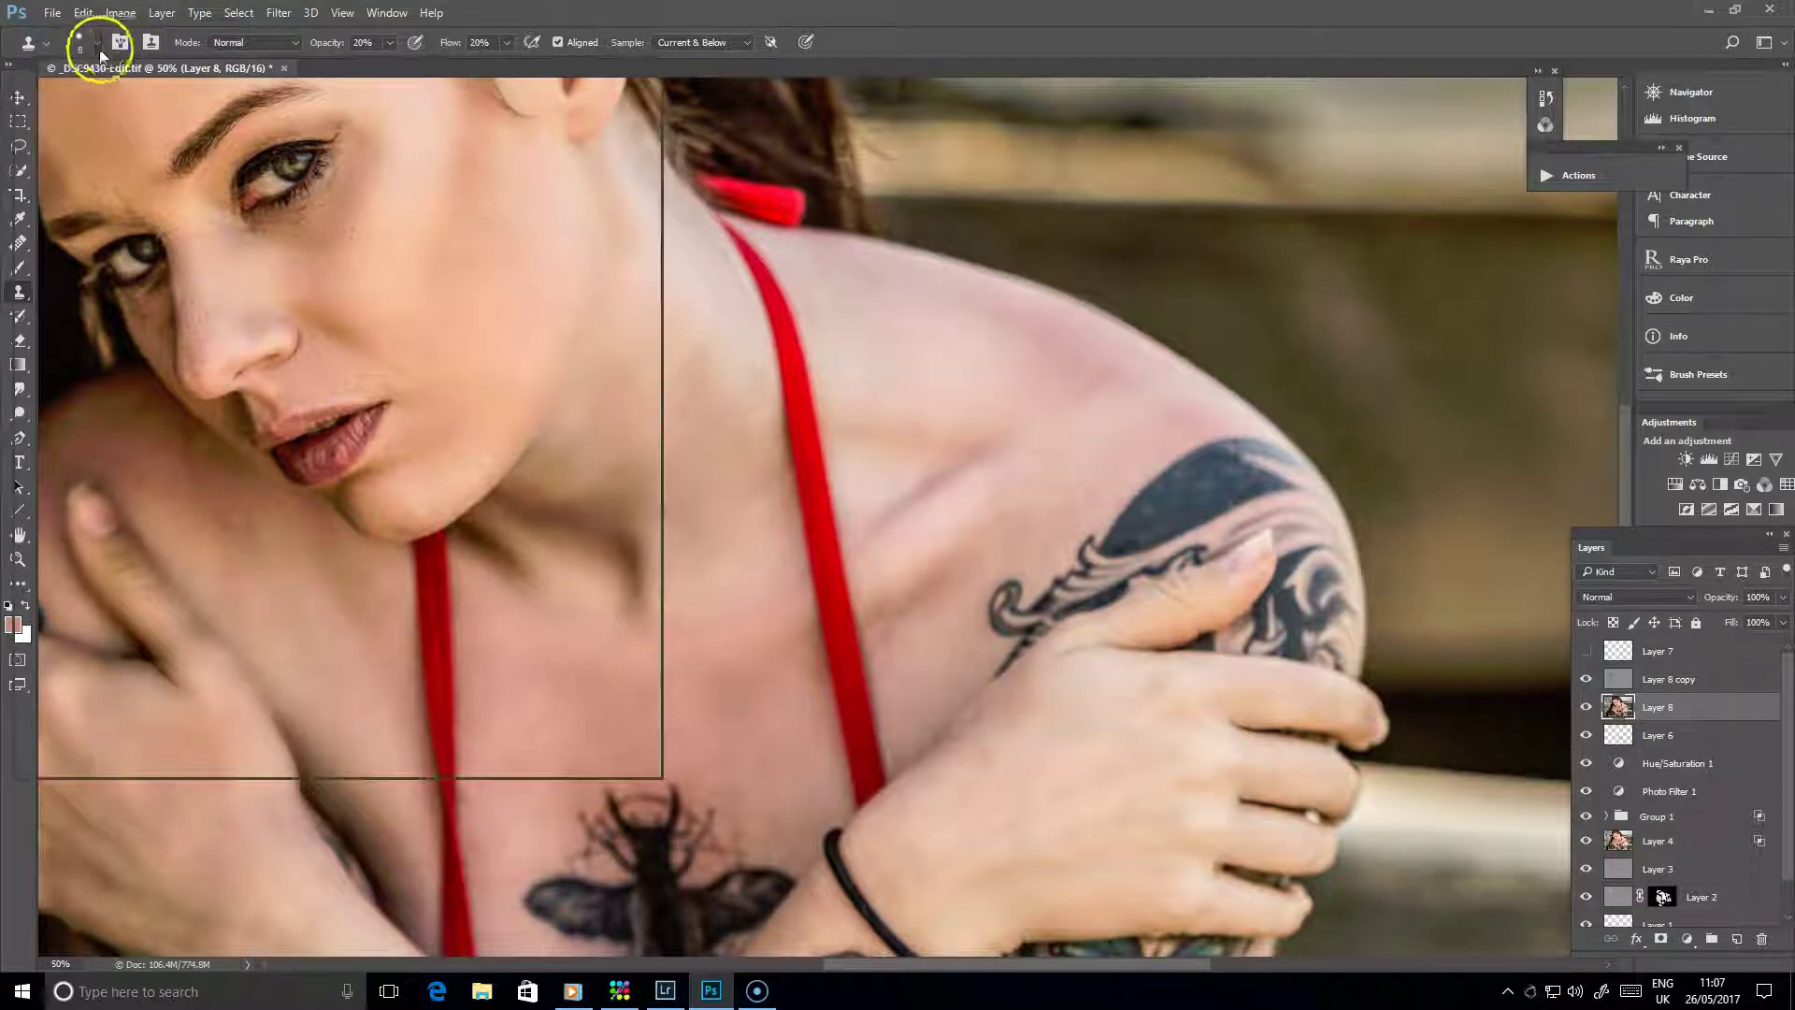
pyautogui.click(164, 91)
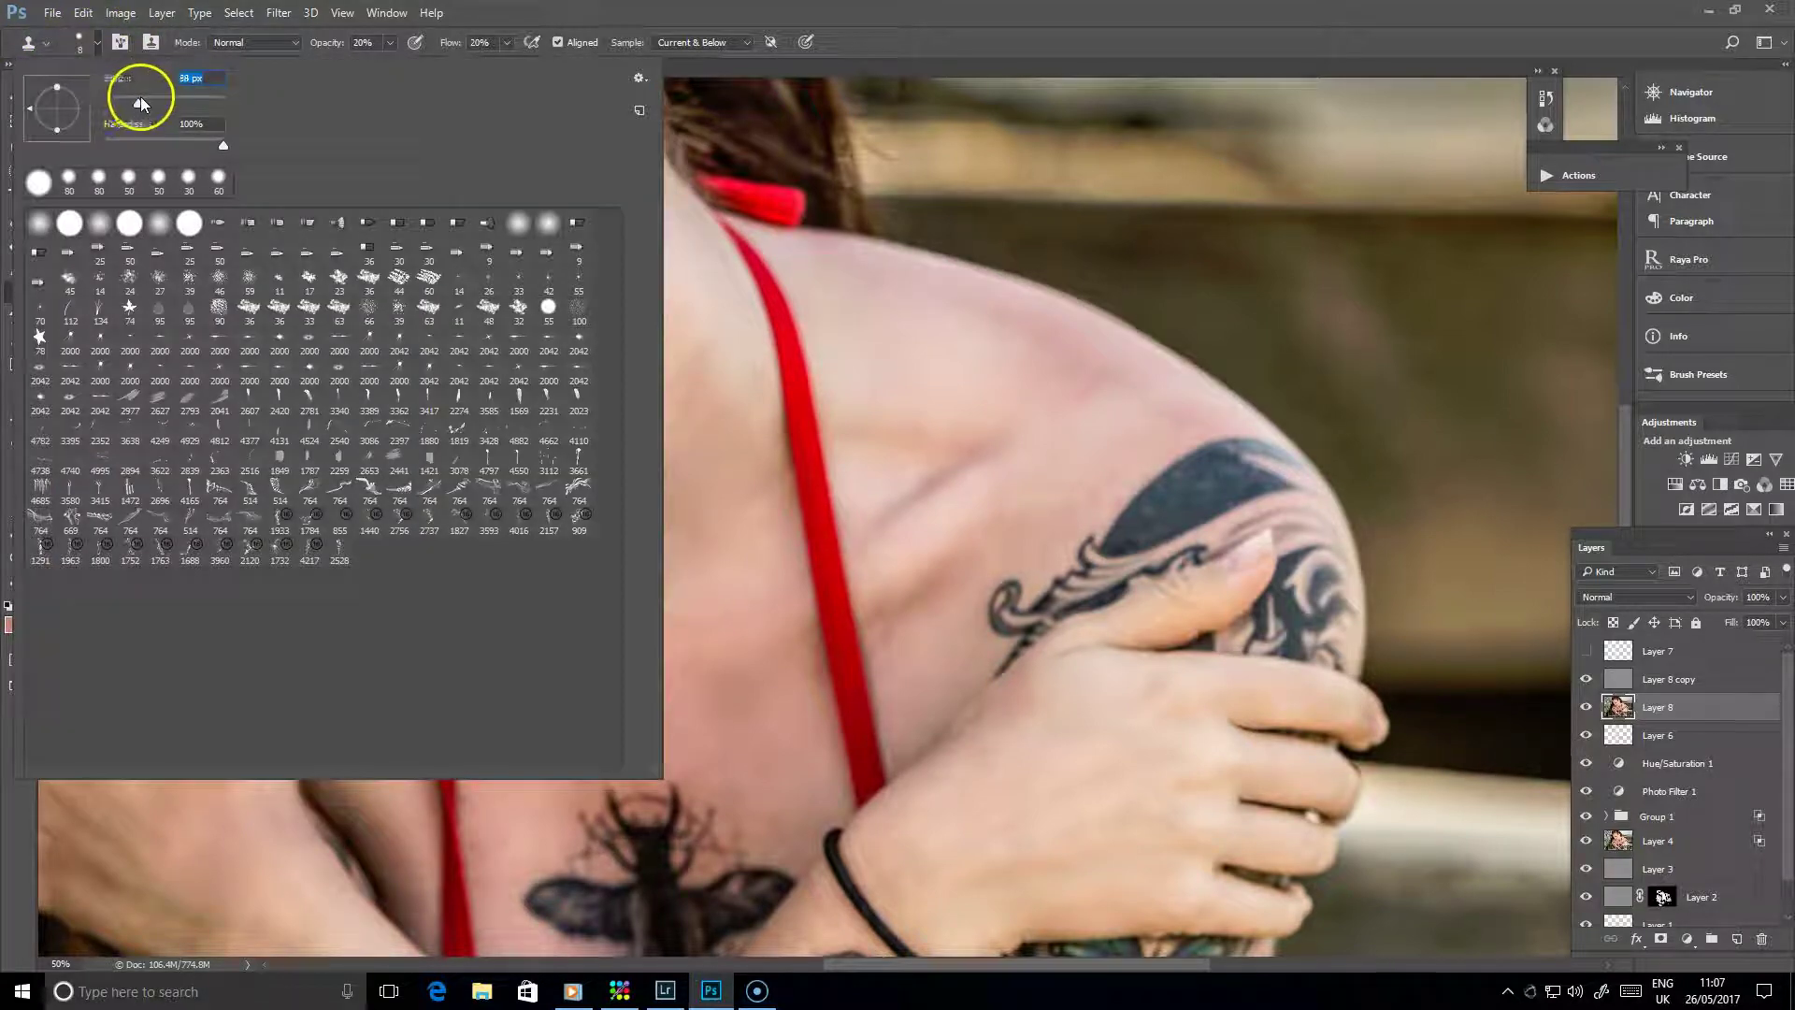
pyautogui.moveTo(141, 103); pyautogui.dragTo(158, 102)
# Step: Clone clean shoulder skin over the red sunburn patches, resampling the source once
pyautogui.keyDown('alt'); pyautogui.click(963, 358); pyautogui.keyUp('alt')
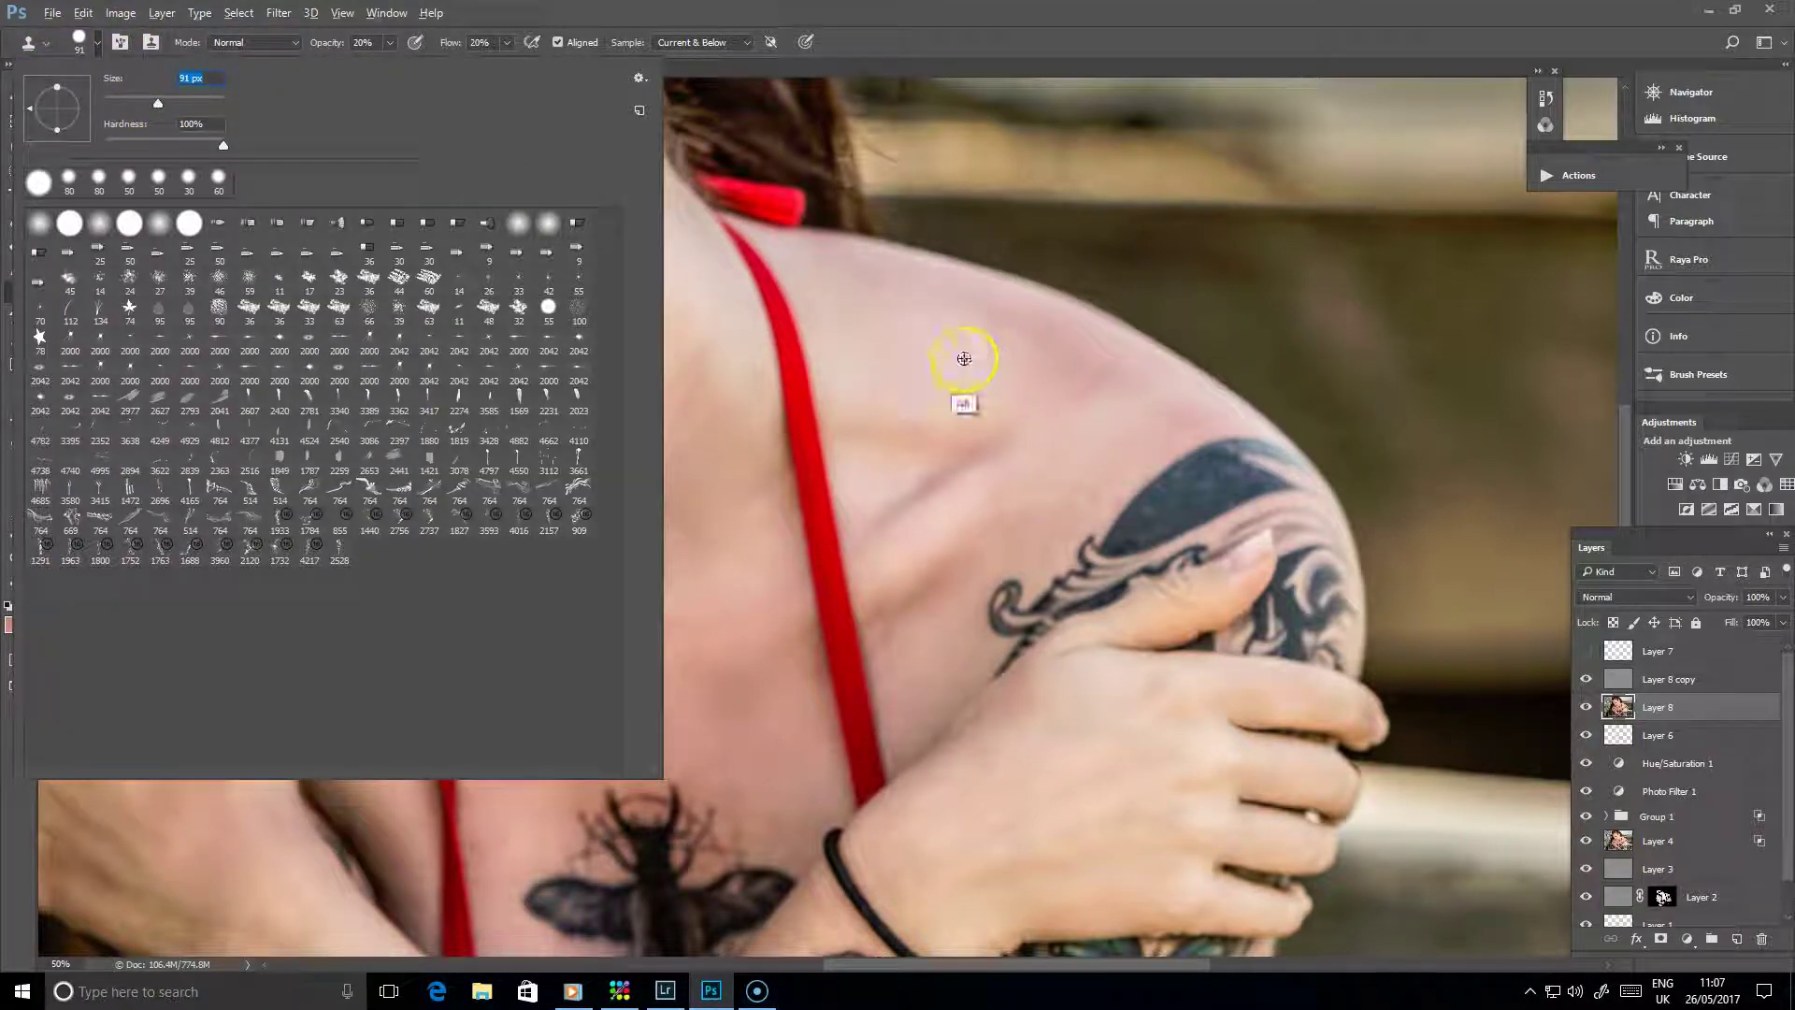
pyautogui.moveTo(1023, 320)
pyautogui.mouseDown()
pyautogui.moveTo(1010, 333)
pyautogui.moveTo(1093, 373)
pyautogui.moveTo(1023, 329)
pyautogui.moveTo(1054, 383)
pyautogui.mouseUp()
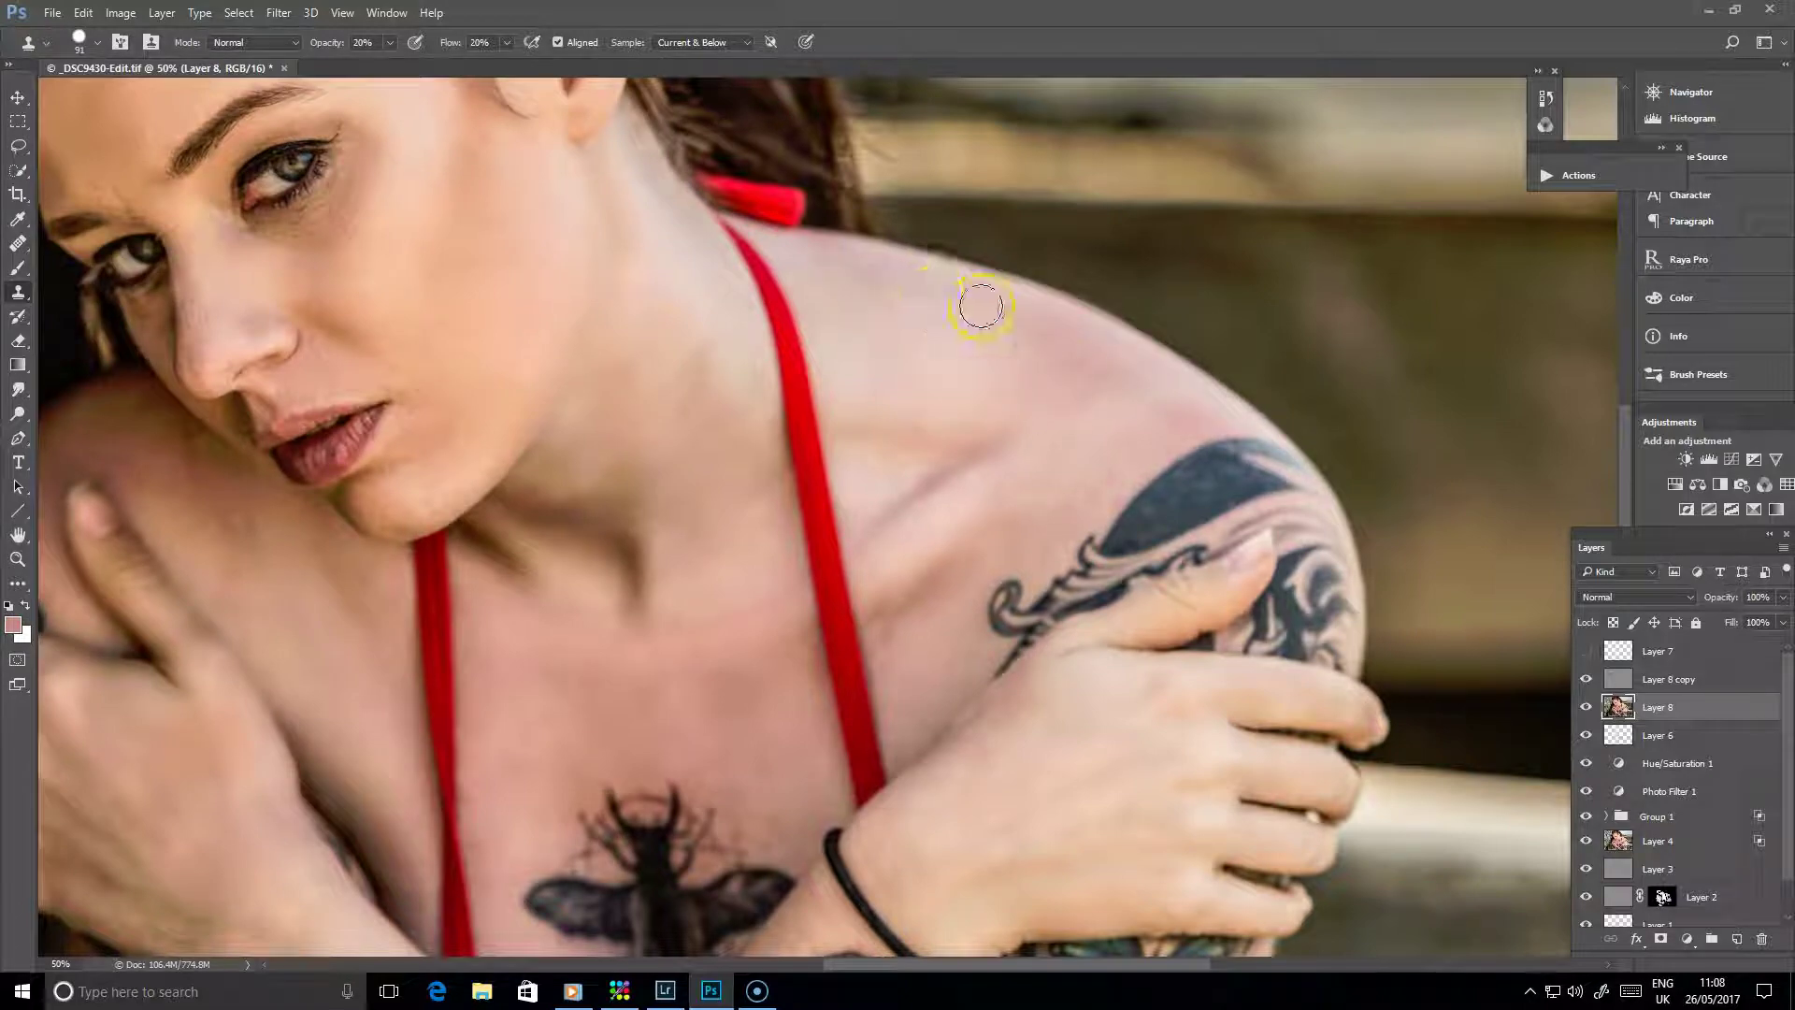
pyautogui.moveTo(993, 376)
pyautogui.mouseDown()
pyautogui.moveTo(1026, 348)
pyautogui.moveTo(1094, 356)
pyautogui.moveTo(1046, 384)
pyautogui.moveTo(1062, 365)
pyautogui.moveTo(1070, 389)
pyautogui.moveTo(994, 317)
pyautogui.moveTo(1383, 533)
pyautogui.moveTo(1061, 396)
pyautogui.mouseUp()
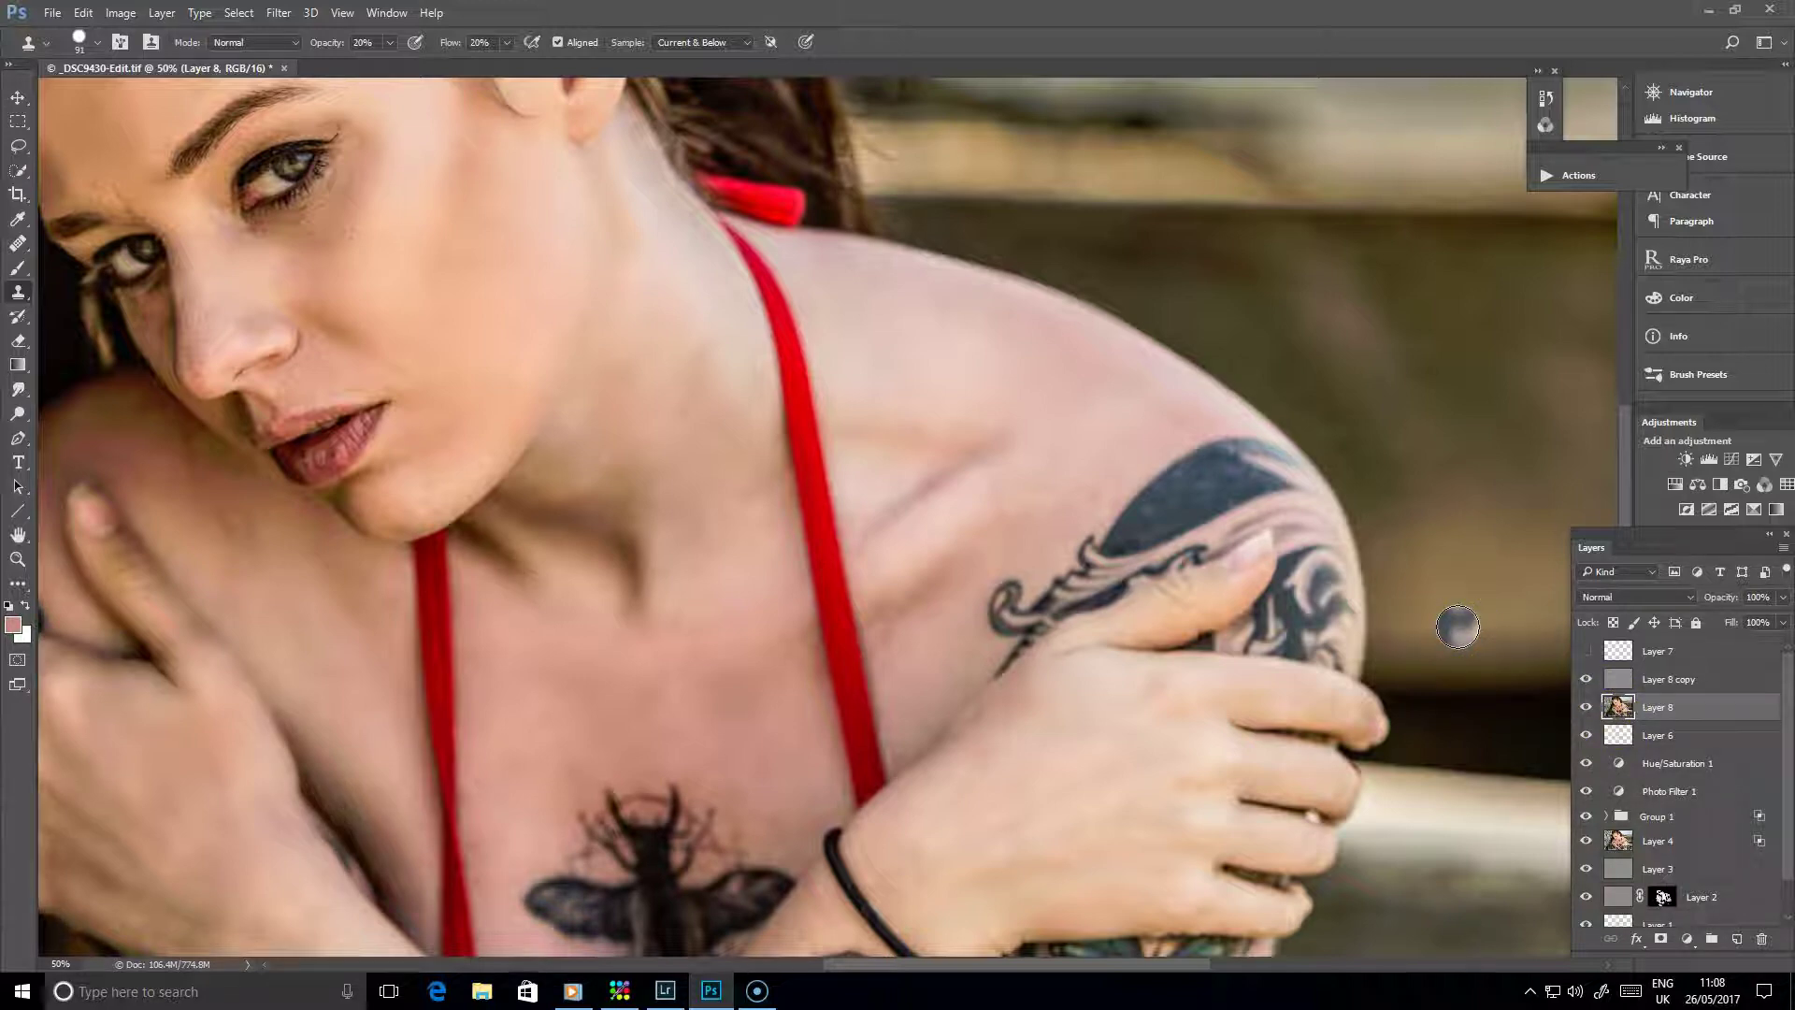
pyautogui.keyDown('alt'); pyautogui.click(926, 365); pyautogui.keyUp('alt')
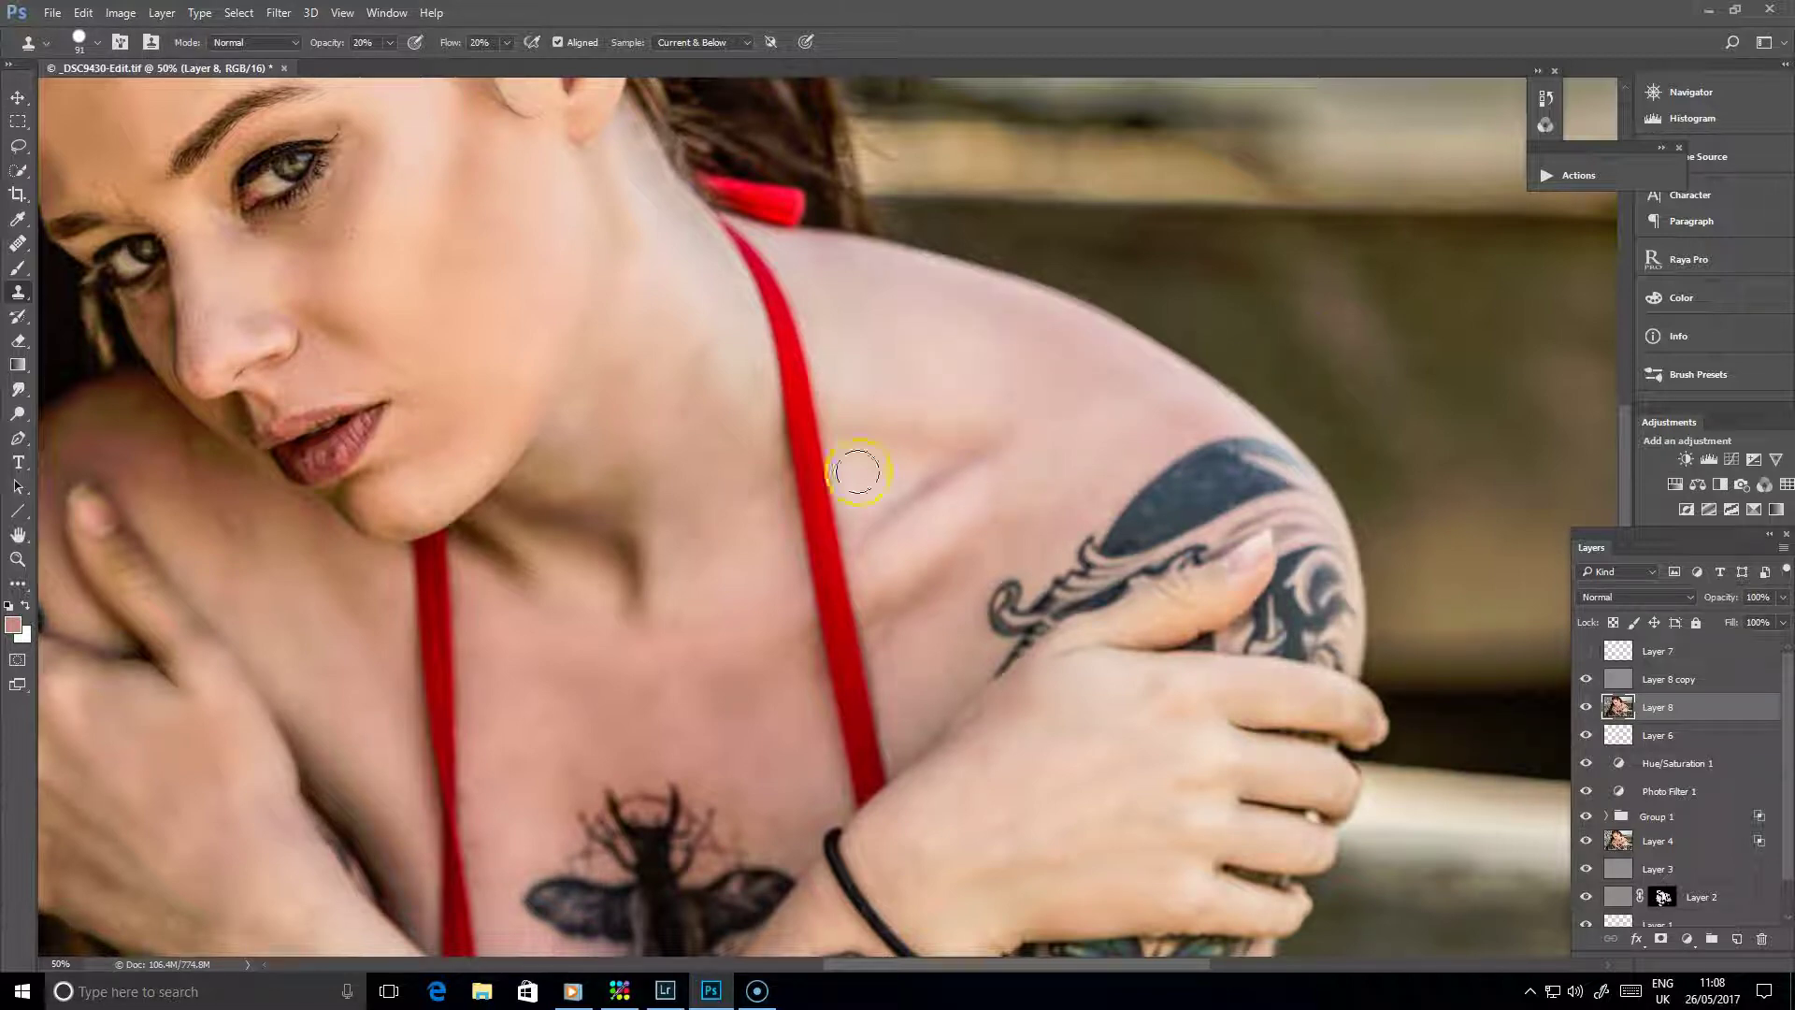
pyautogui.click(13, 244)
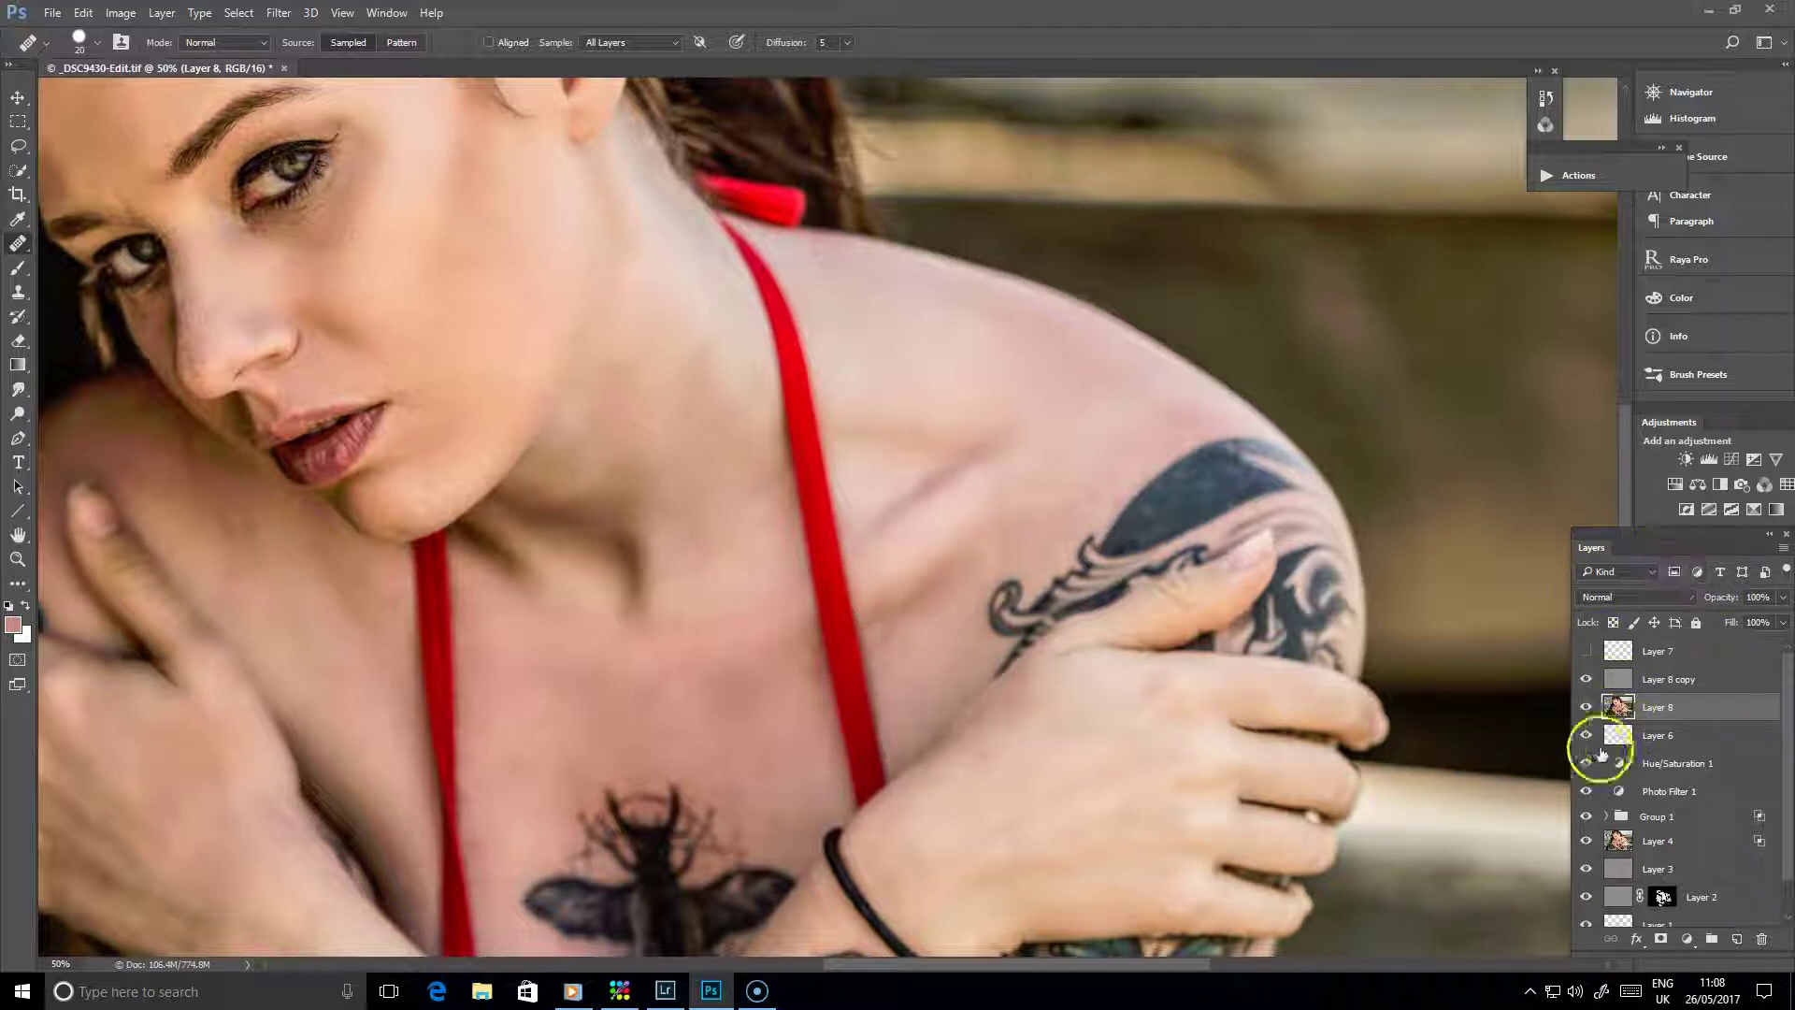
pyautogui.click(1594, 677)
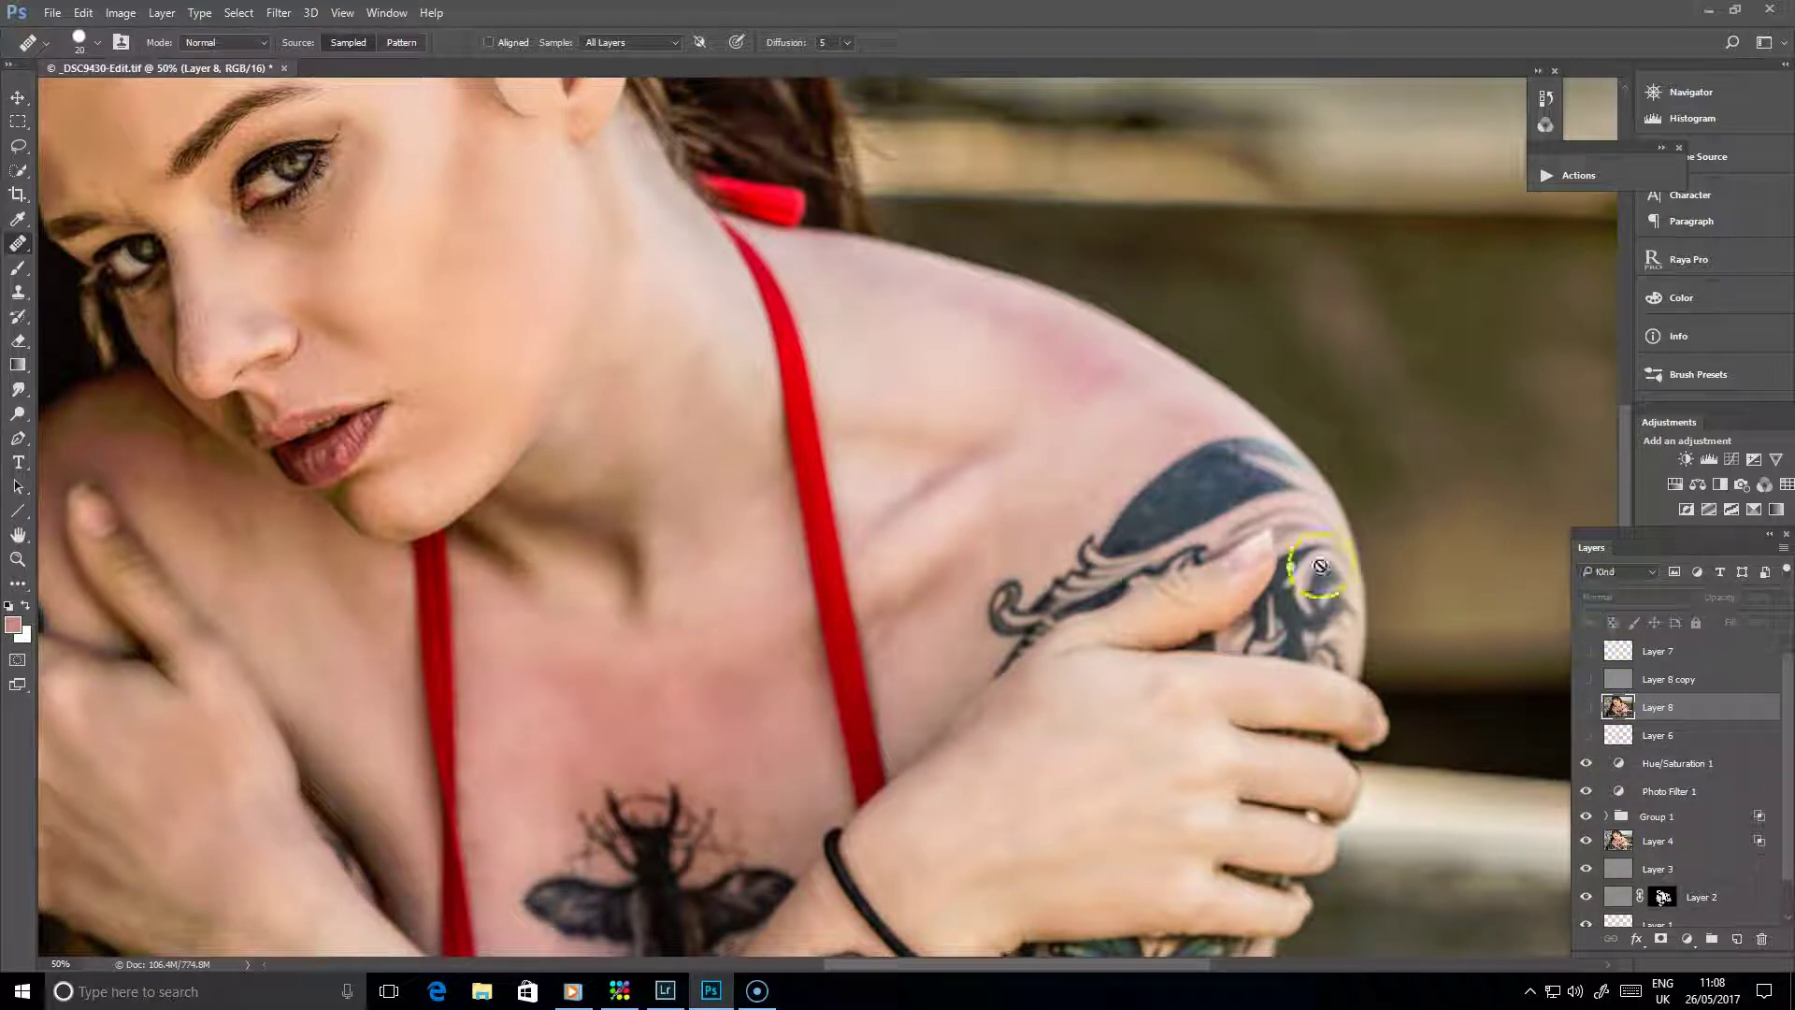
pyautogui.click(1587, 735)
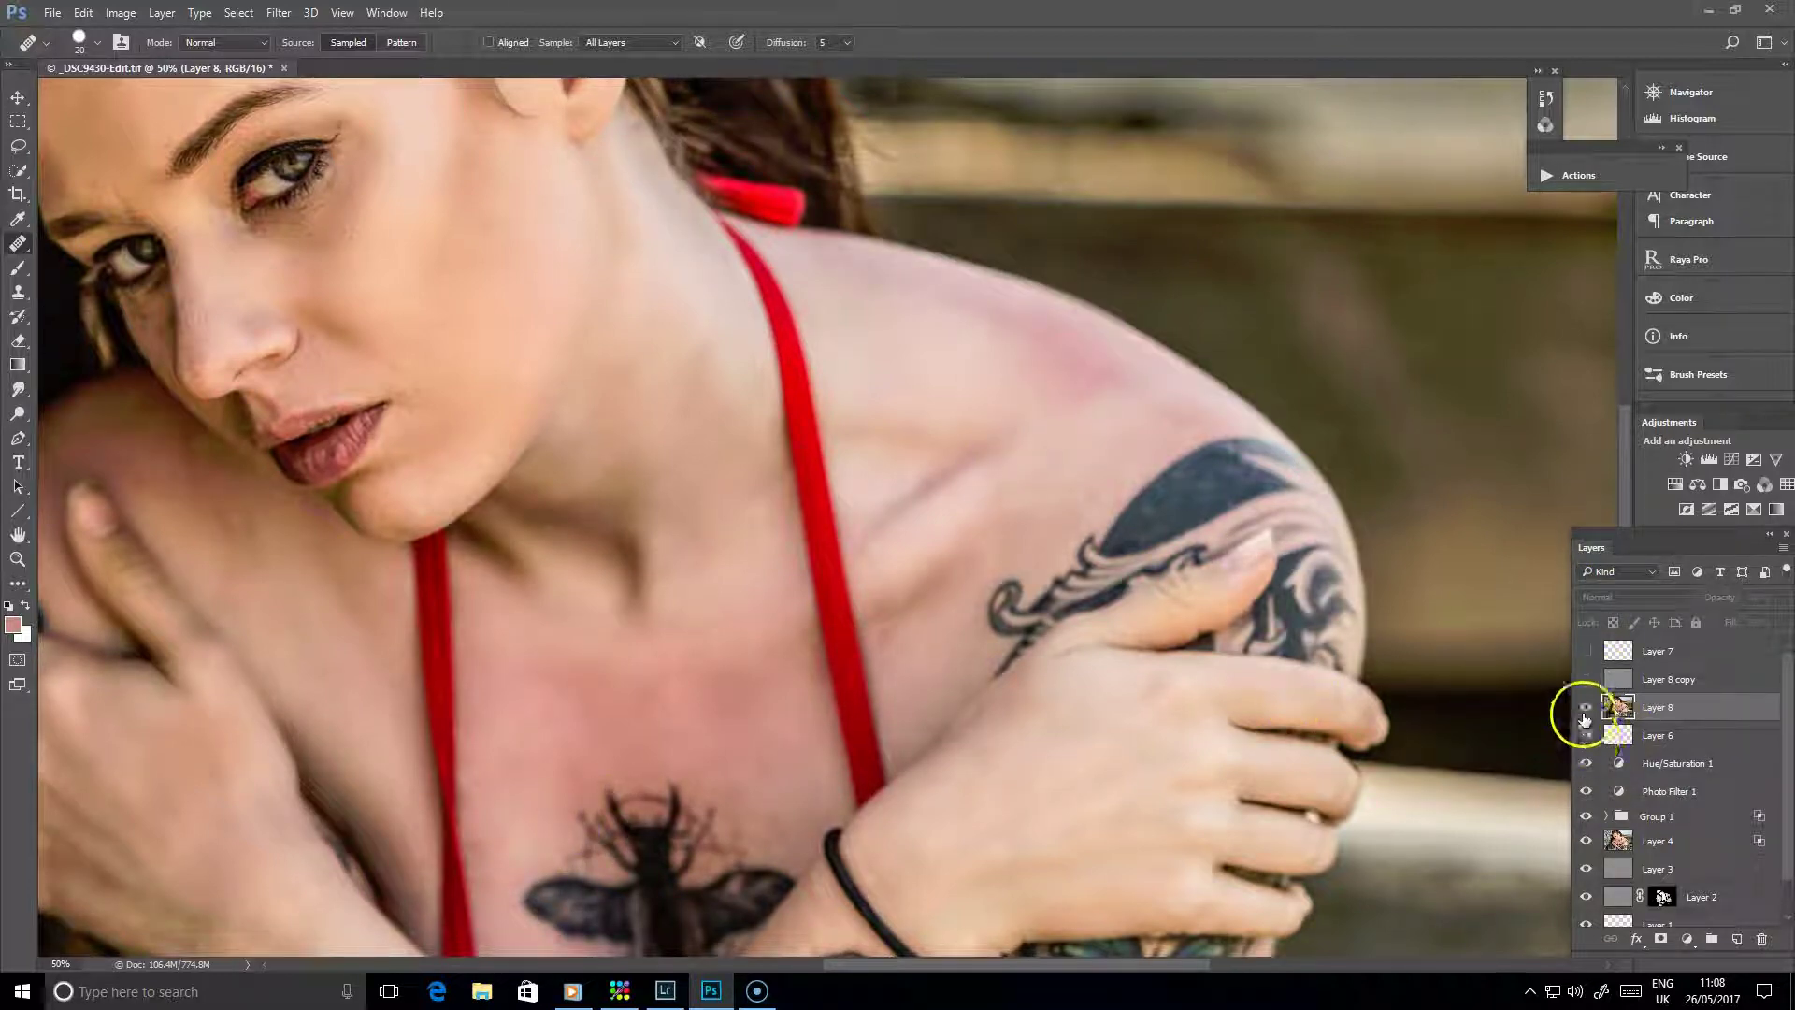
pyautogui.click(1585, 708)
pyautogui.click(1586, 679)
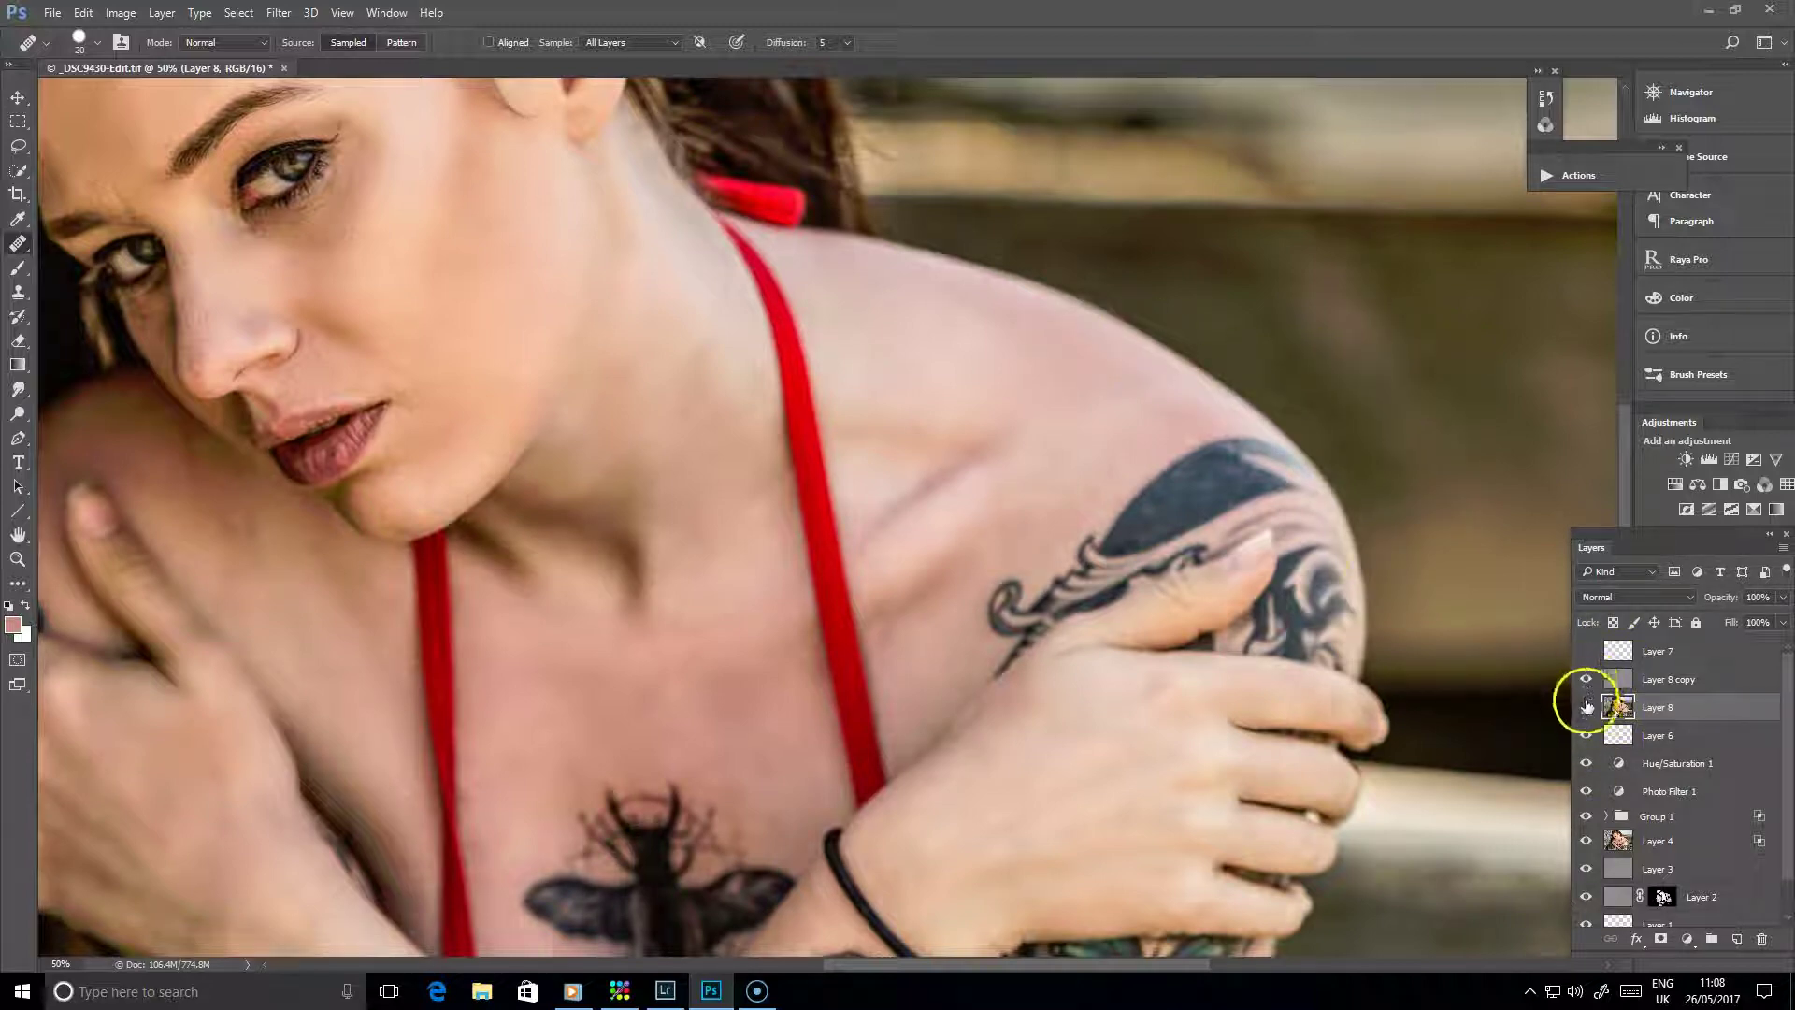
pyautogui.moveTo(1587, 707)
pyautogui.mouseDown()
pyautogui.moveTo(1586, 773)
pyautogui.moveTo(1587, 679)
pyautogui.mouseUp()
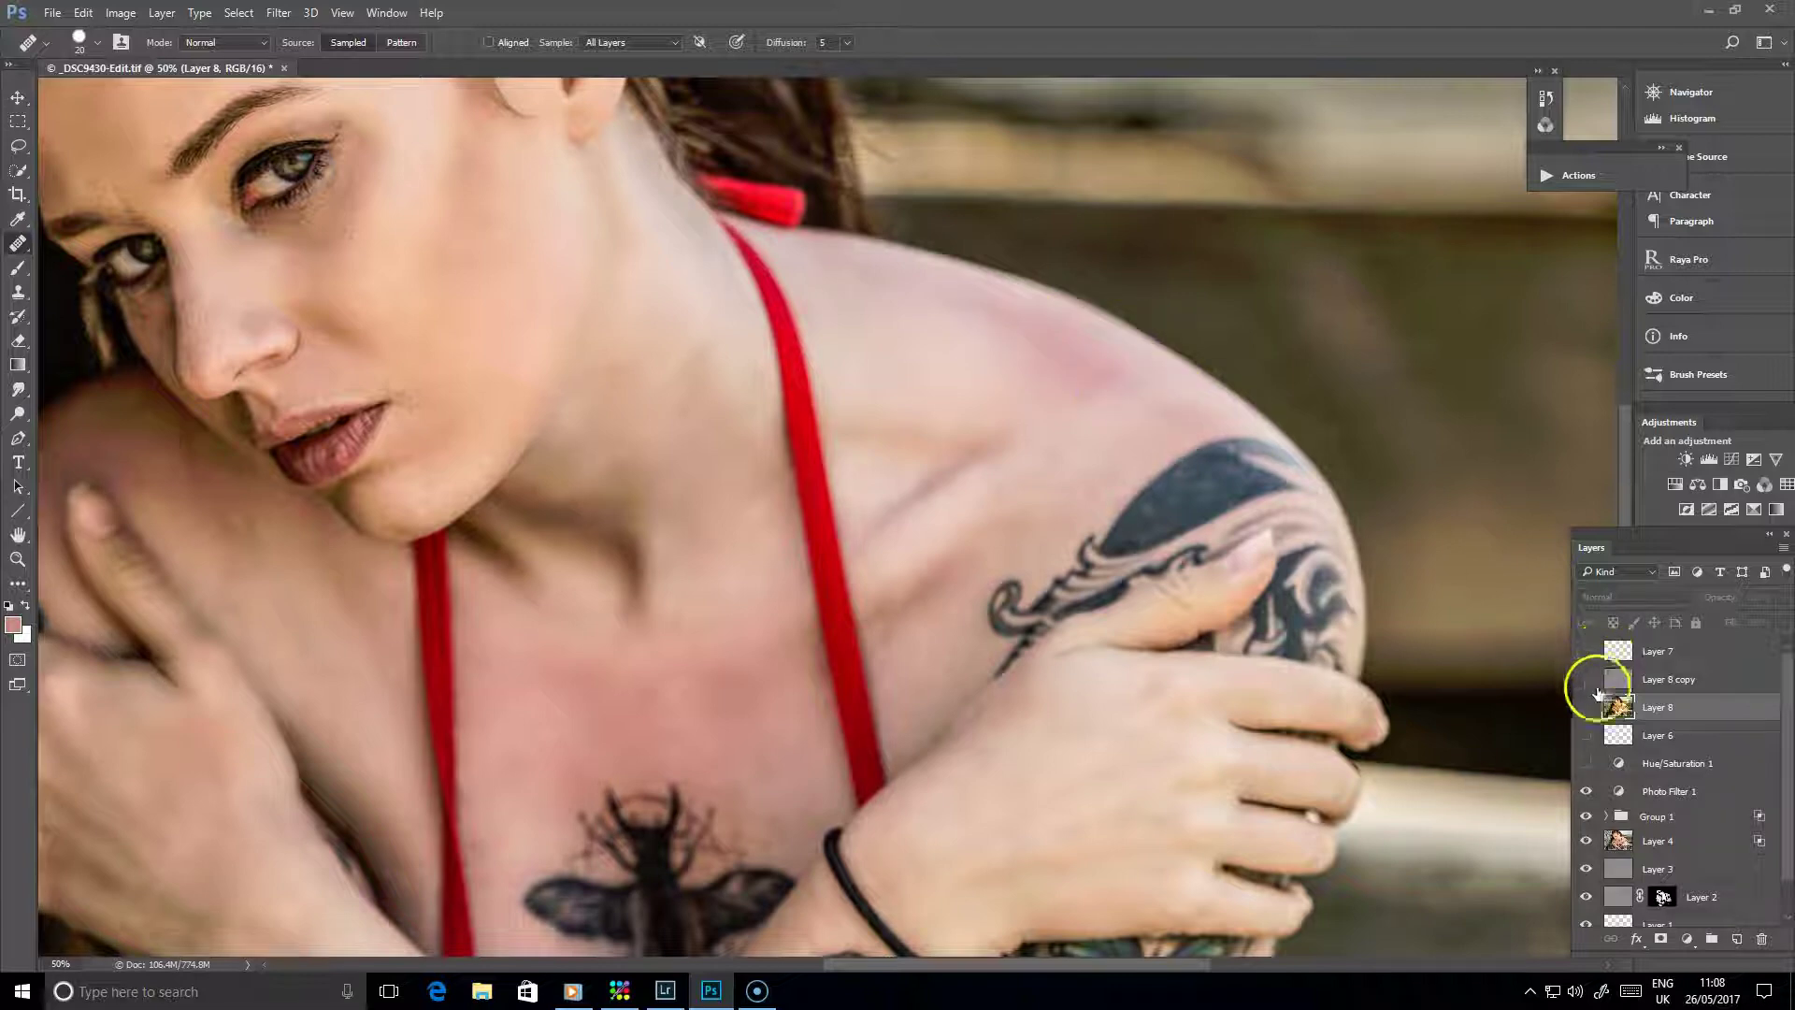
pyautogui.moveTo(1587, 679); pyautogui.dragTo(1588, 763)
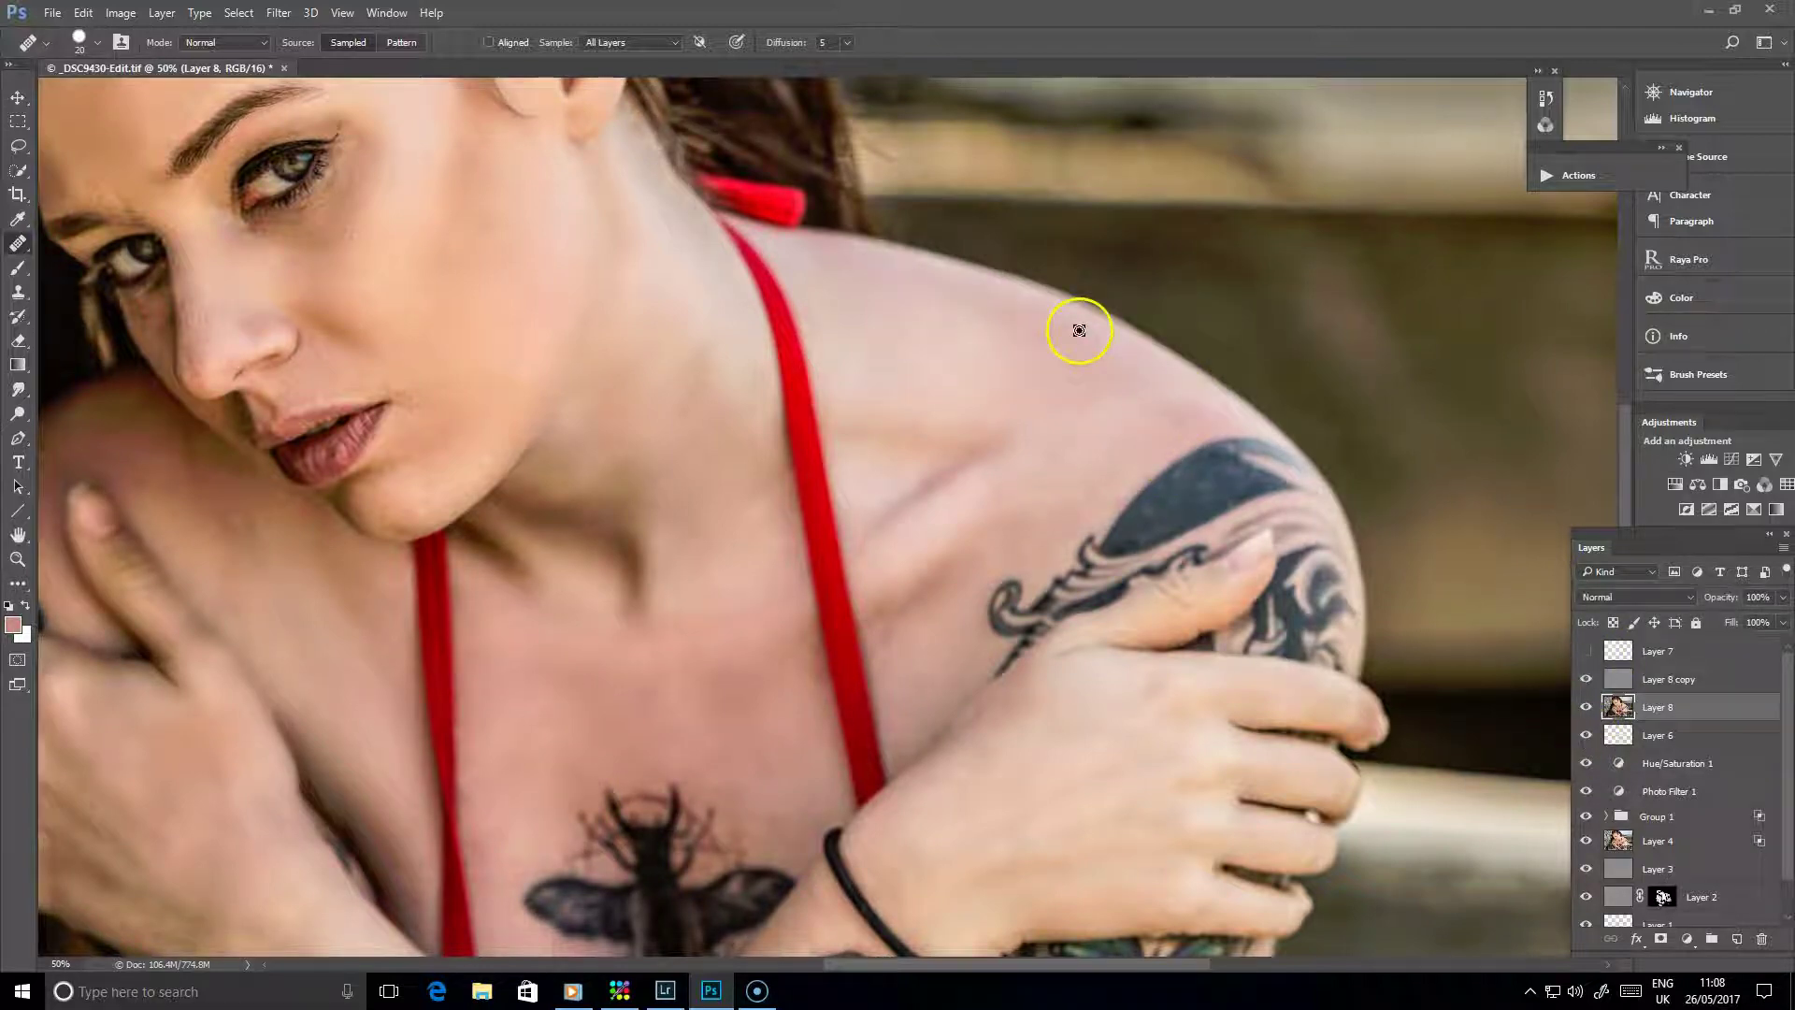
pyautogui.click(1272, 245)
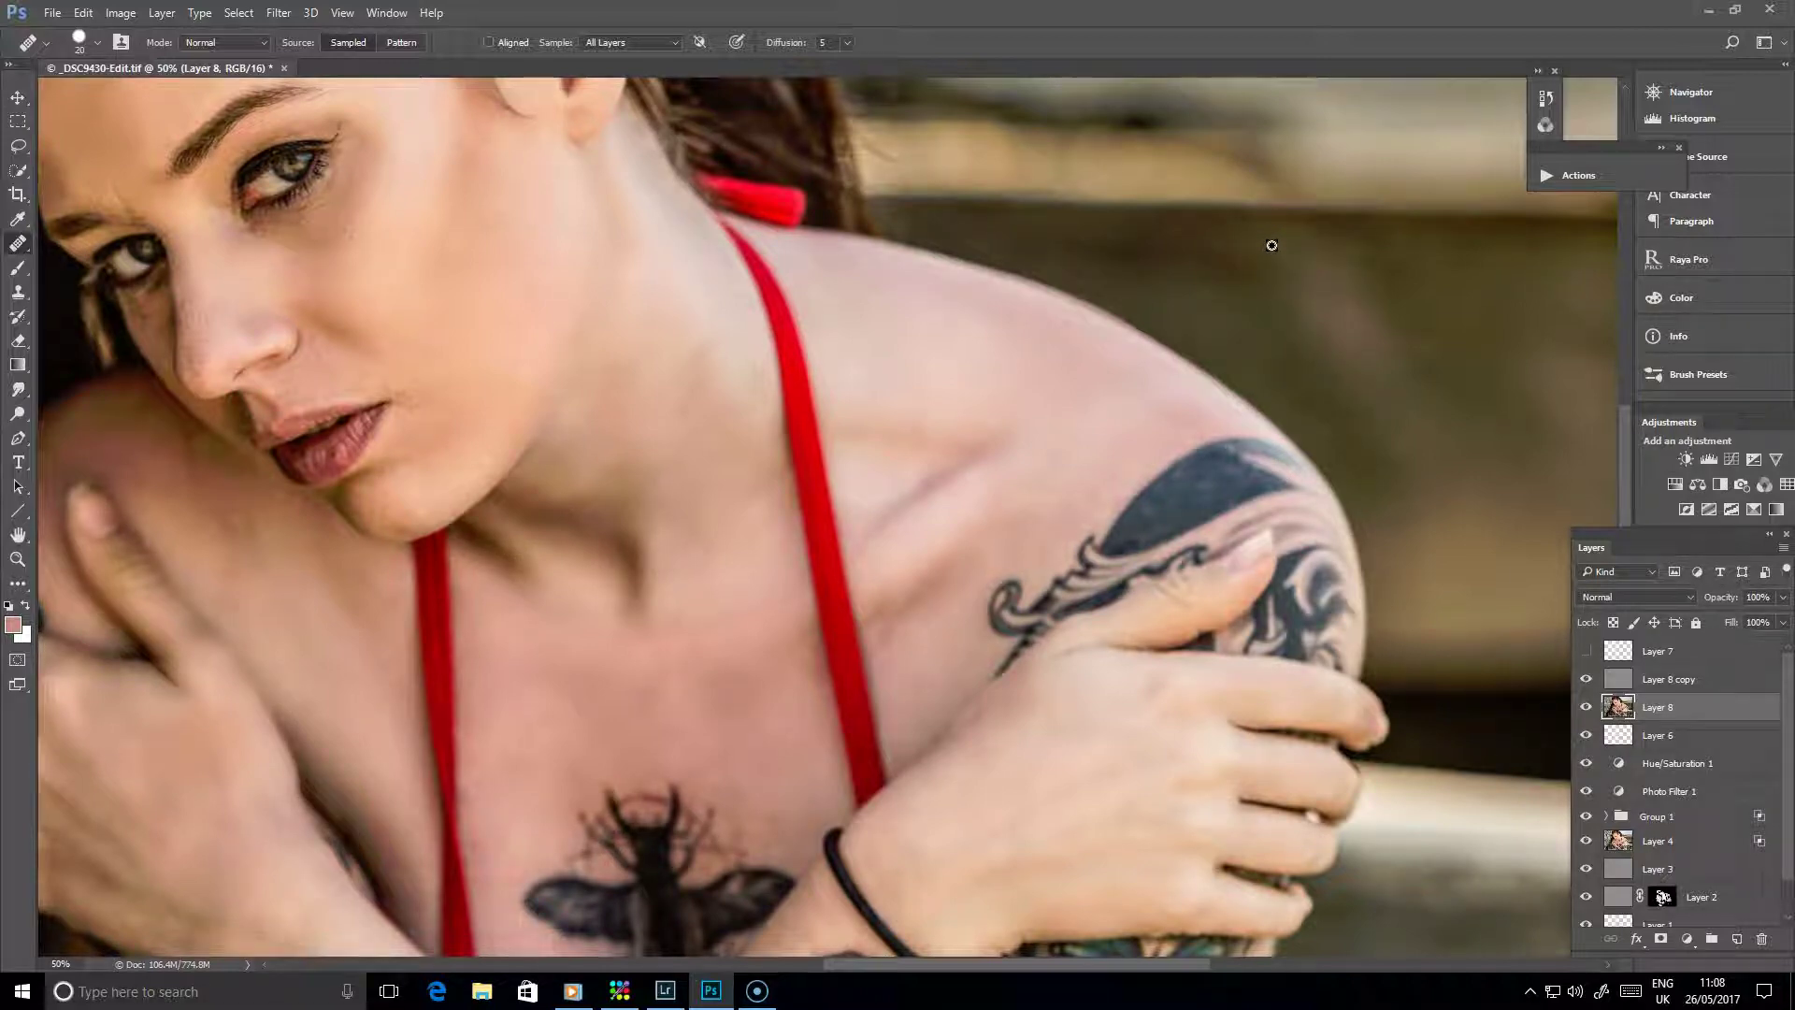